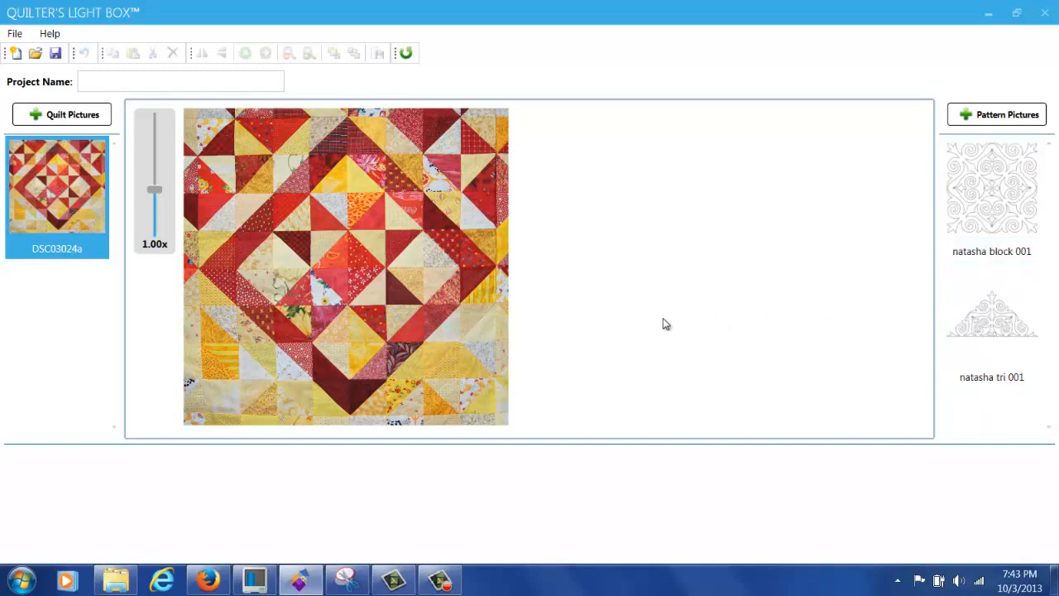
Step: Overlay the natasha block 001 pattern on the DSC03024a quilt photo and drag it into position
{"action": "double_click", "coordinate": [992, 207]}
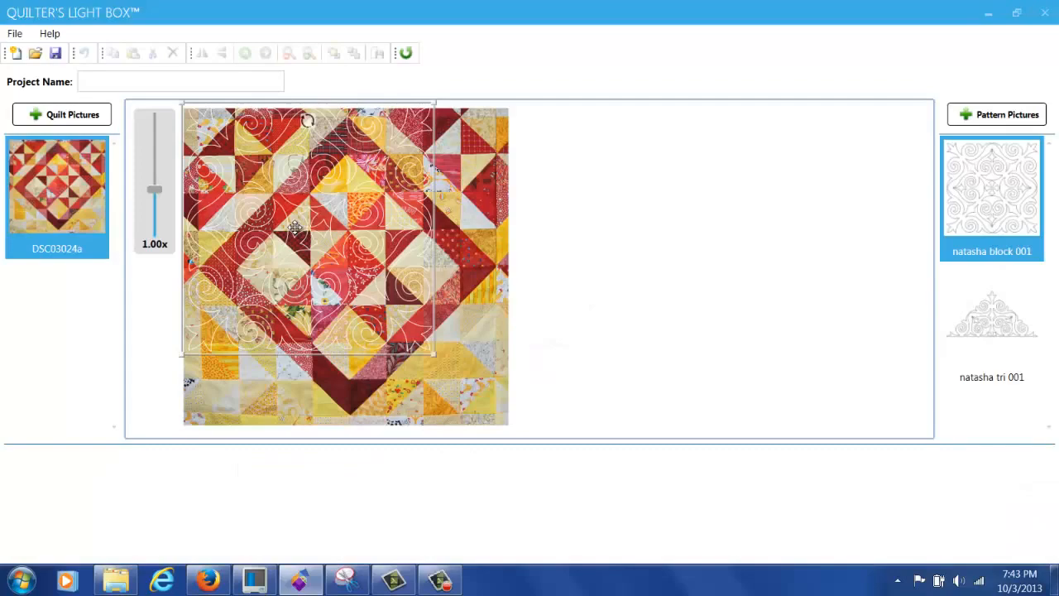
{"action": "left_click_drag", "start_coordinate": [295, 227], "coordinate": [327, 266]}
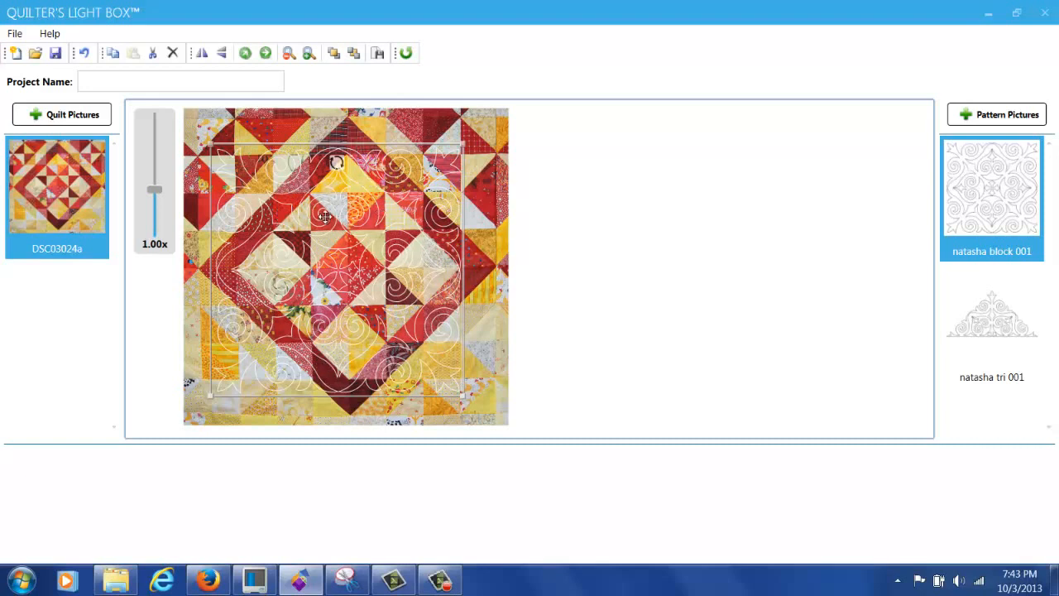
{"action": "right_click", "coordinate": [355, 212]}
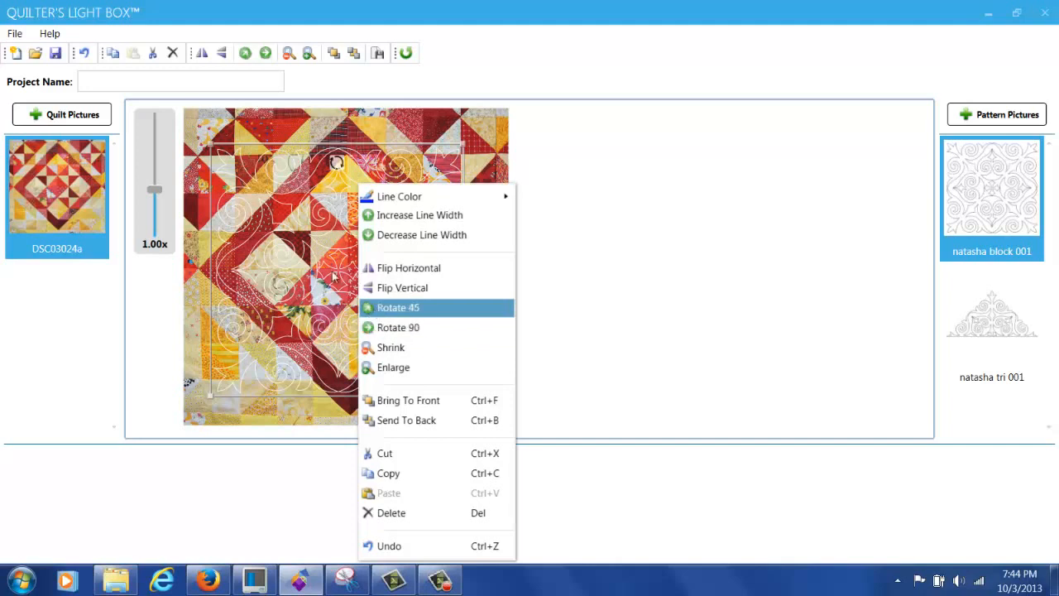
Step: Rotate the block pattern 45 degrees into a diamond and increase its line width
{"action": "left_click", "coordinate": [245, 55]}
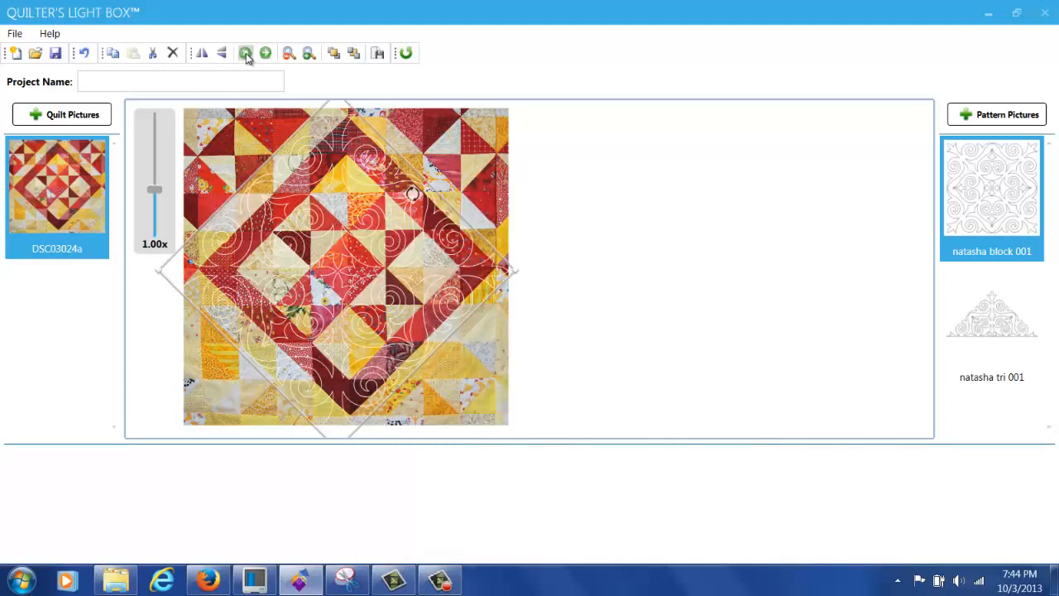
{"action": "right_click", "coordinate": [372, 224]}
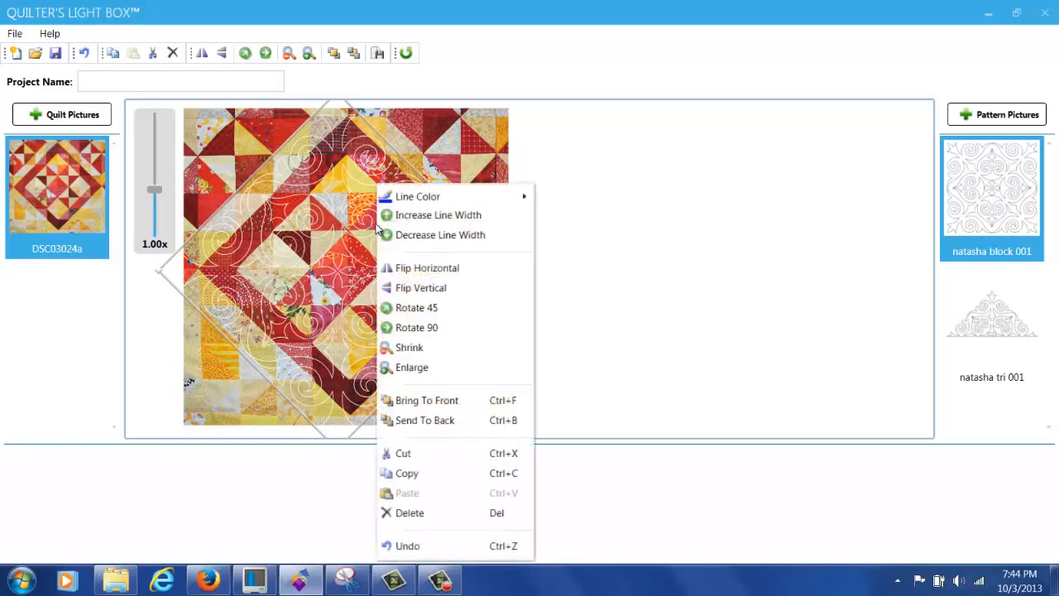
{"action": "left_click", "coordinate": [403, 216]}
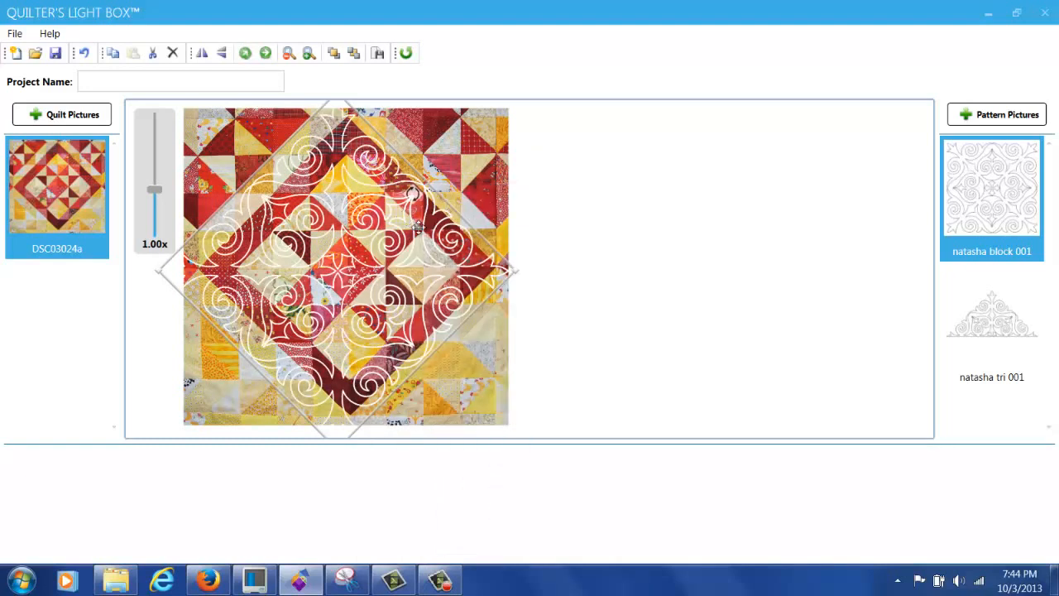
Step: Shrink the block pattern onto the quilt's centre diamond, then add the natasha tri 001 pattern
{"action": "left_click_drag", "start_coordinate": [517, 273], "coordinate": [455, 274]}
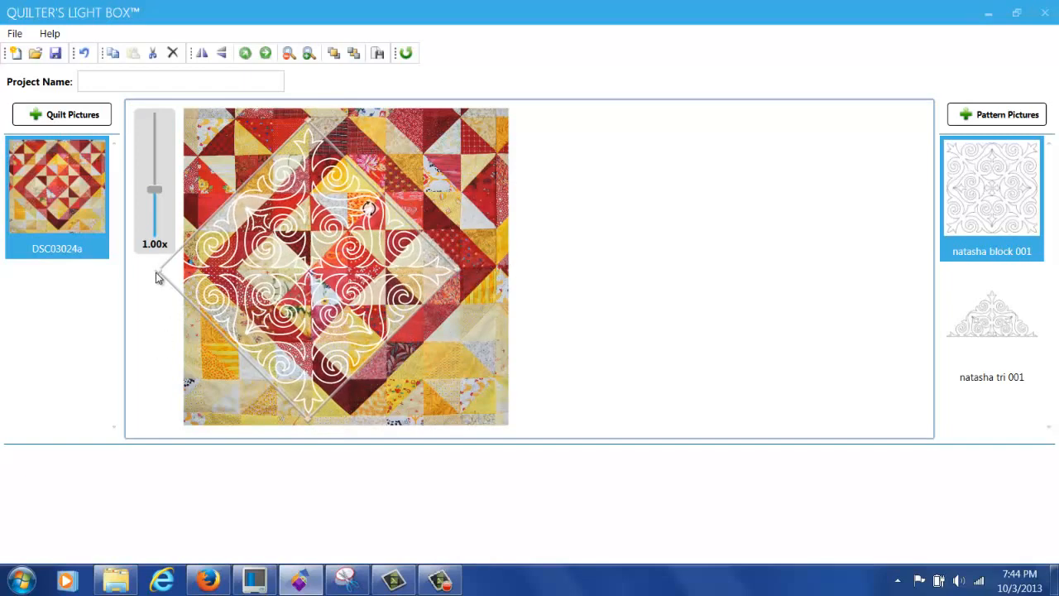
{"action": "left_click_drag", "start_coordinate": [160, 273], "coordinate": [245, 269]}
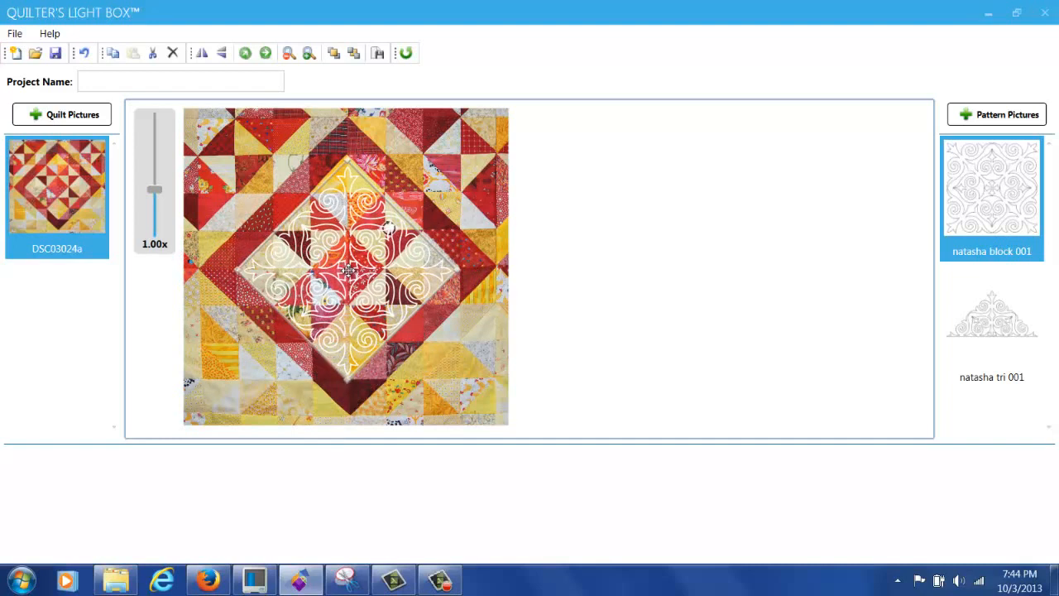
{"action": "left_click_drag", "start_coordinate": [349, 269], "coordinate": [348, 266]}
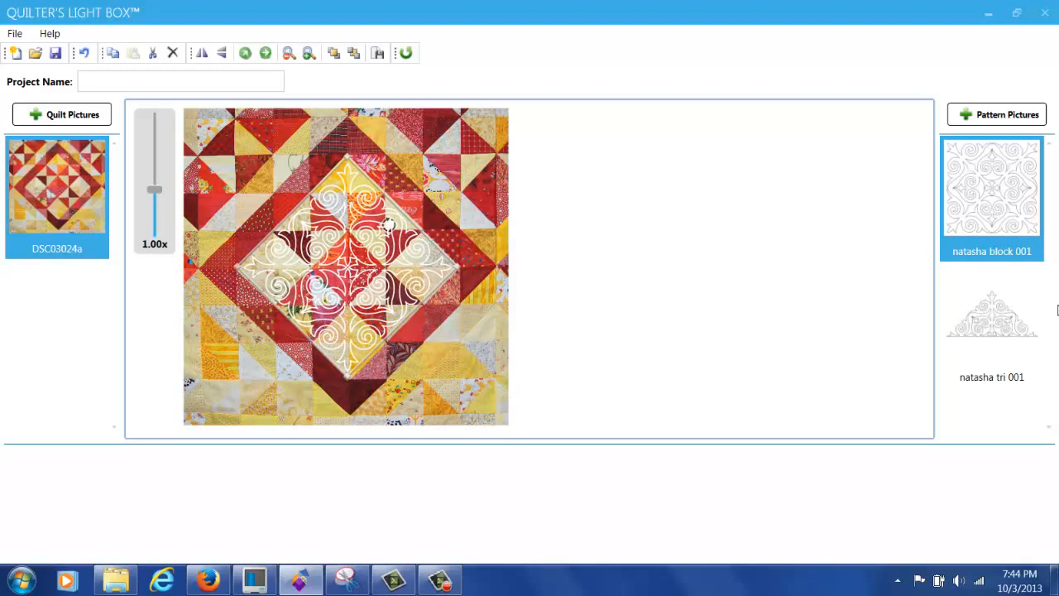
{"action": "left_click", "coordinate": [1001, 331]}
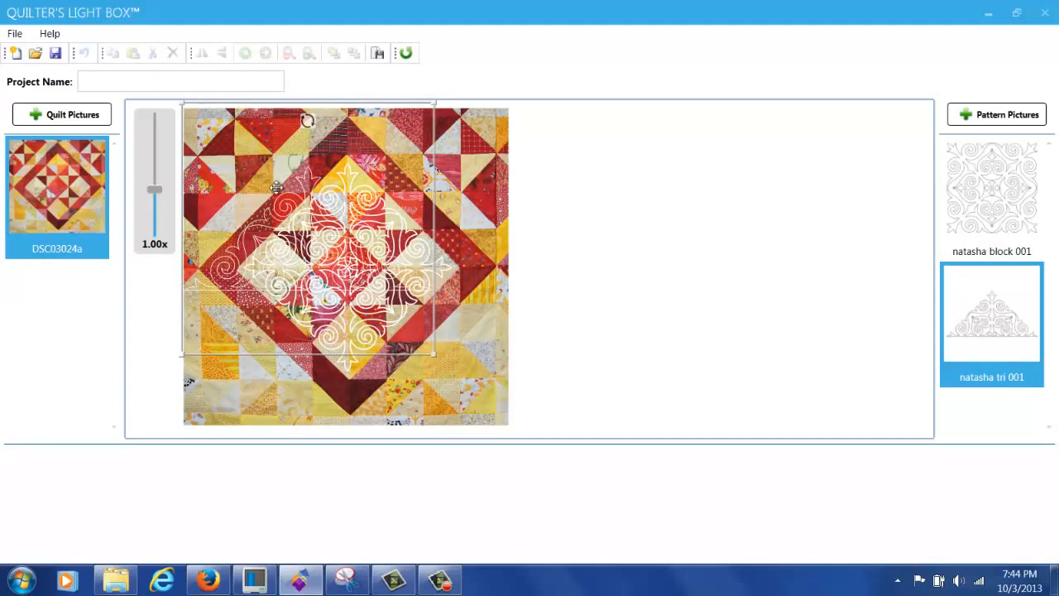
Step: Rotate the triangle pattern 45 degrees, shrink it, and fit it along the quilt's upper-right edge
{"action": "left_click", "coordinate": [245, 233]}
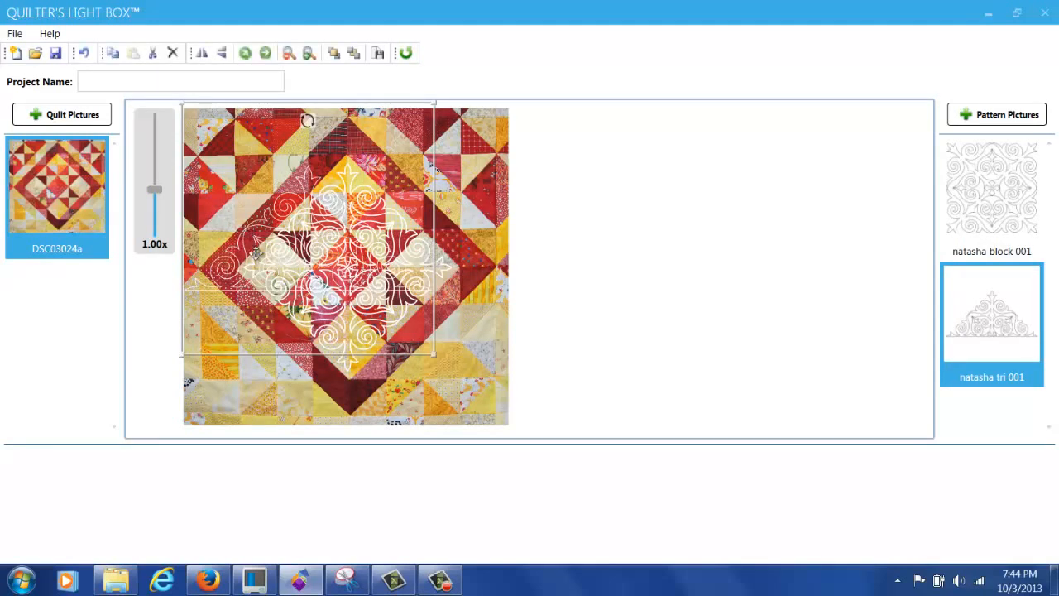
{"action": "left_click", "coordinate": [246, 54]}
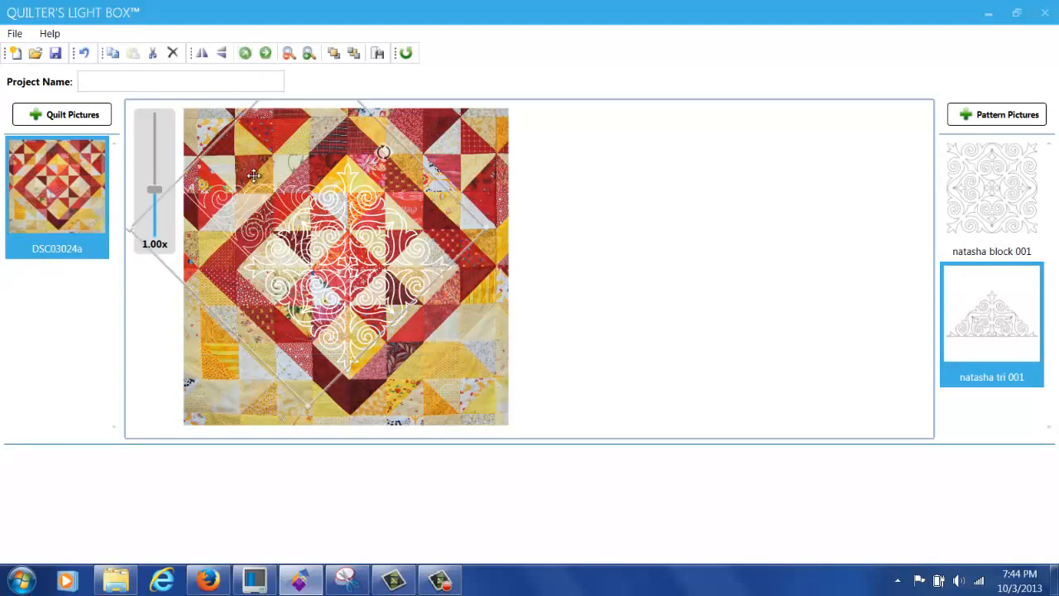
{"action": "left_click_drag", "start_coordinate": [236, 198], "coordinate": [407, 135]}
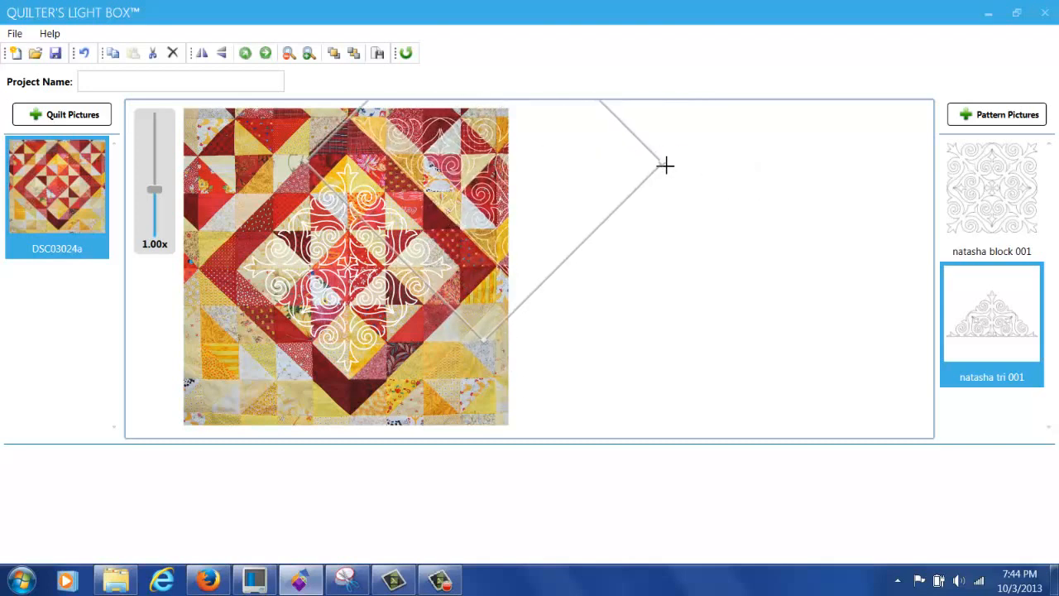
{"action": "left_click_drag", "start_coordinate": [665, 165], "coordinate": [604, 171]}
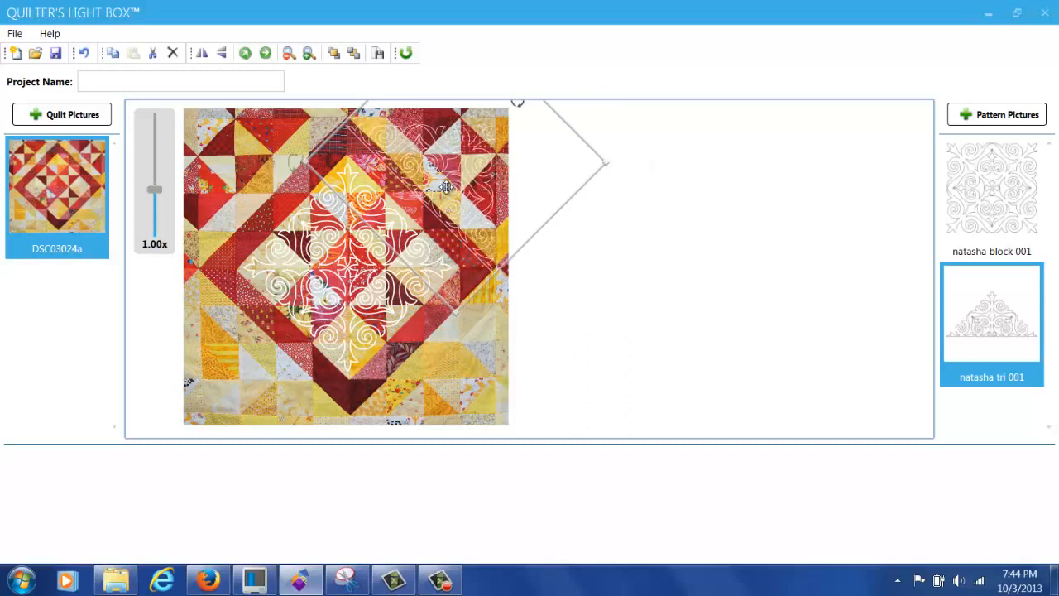
{"action": "left_click_drag", "start_coordinate": [445, 187], "coordinate": [452, 182]}
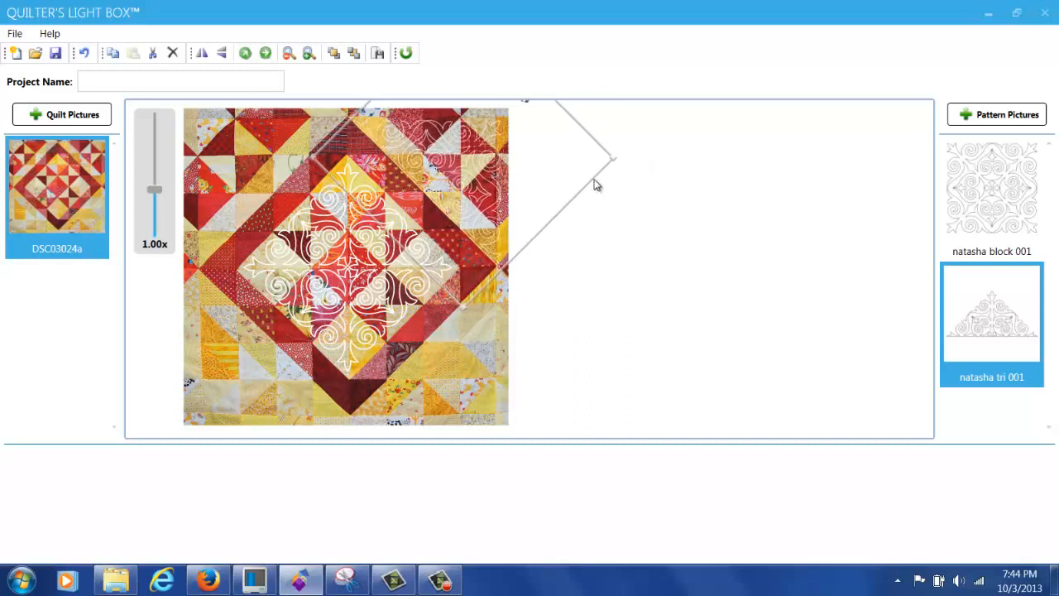
{"action": "left_click_drag", "start_coordinate": [614, 161], "coordinate": [601, 160]}
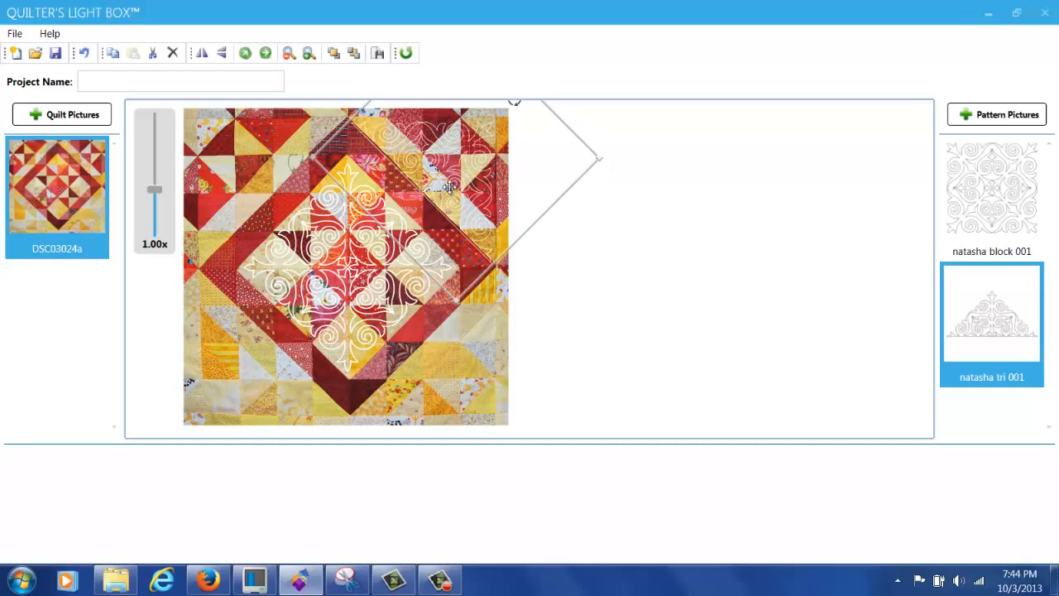
{"action": "left_click_drag", "start_coordinate": [452, 182], "coordinate": [454, 186]}
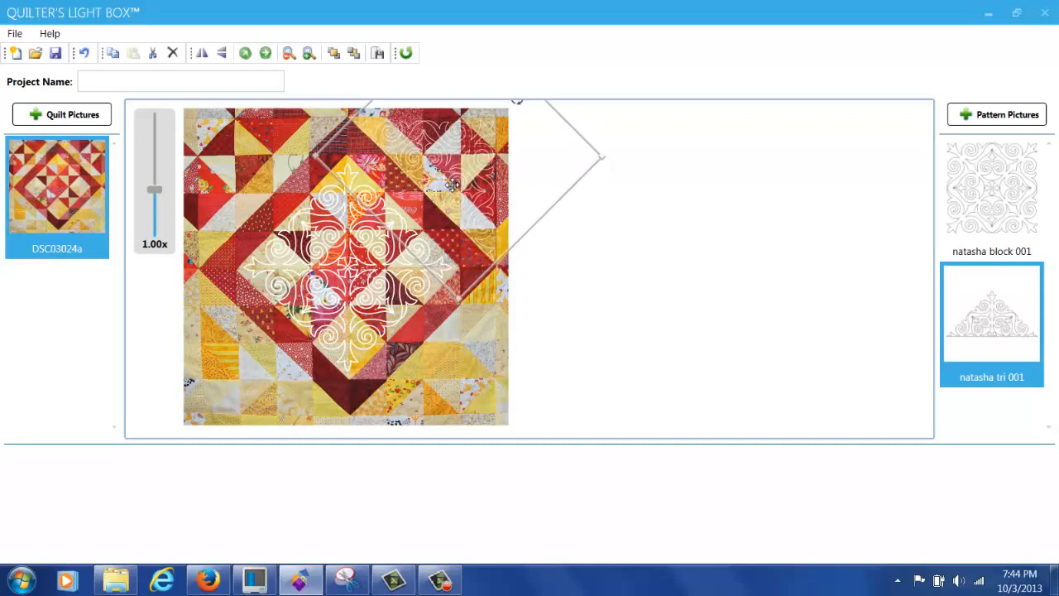
Step: Increase the triangle pattern's line width
{"action": "right_click", "coordinate": [452, 185]}
{"action": "left_click", "coordinate": [520, 215]}
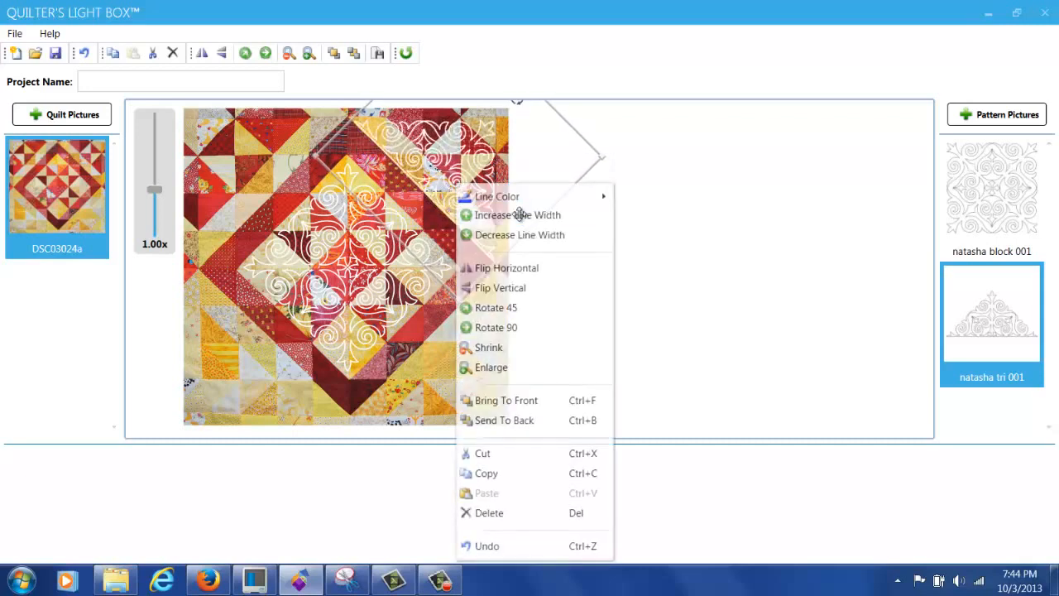
{"action": "right_click", "coordinate": [452, 178]}
Step: Set the line colour of the triangle pattern and the centre block pattern to Black
{"action": "mouse_move", "coordinate": [497, 194]}
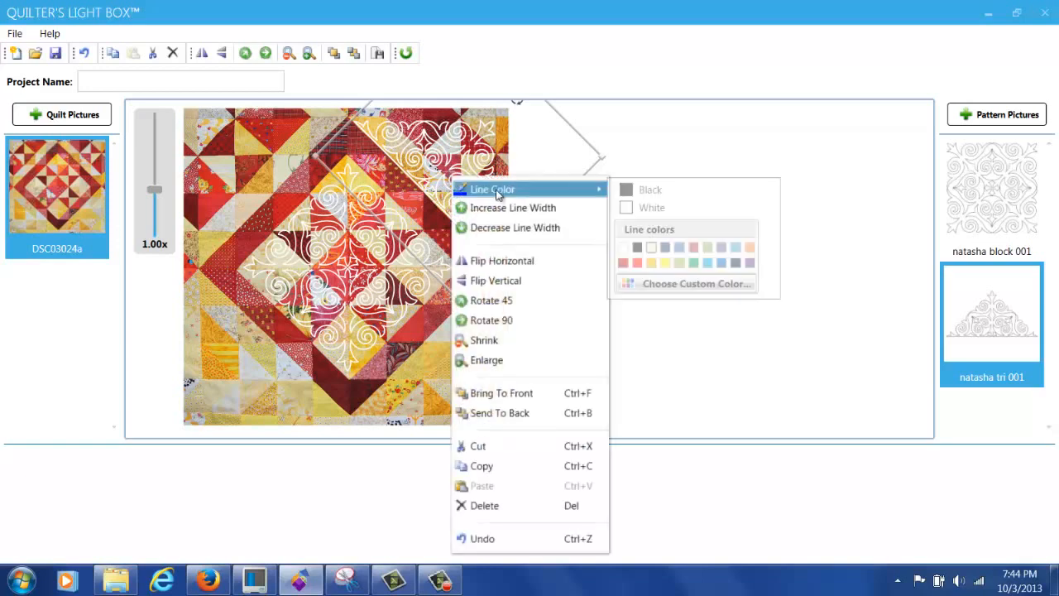
{"action": "left_click", "coordinate": [646, 190]}
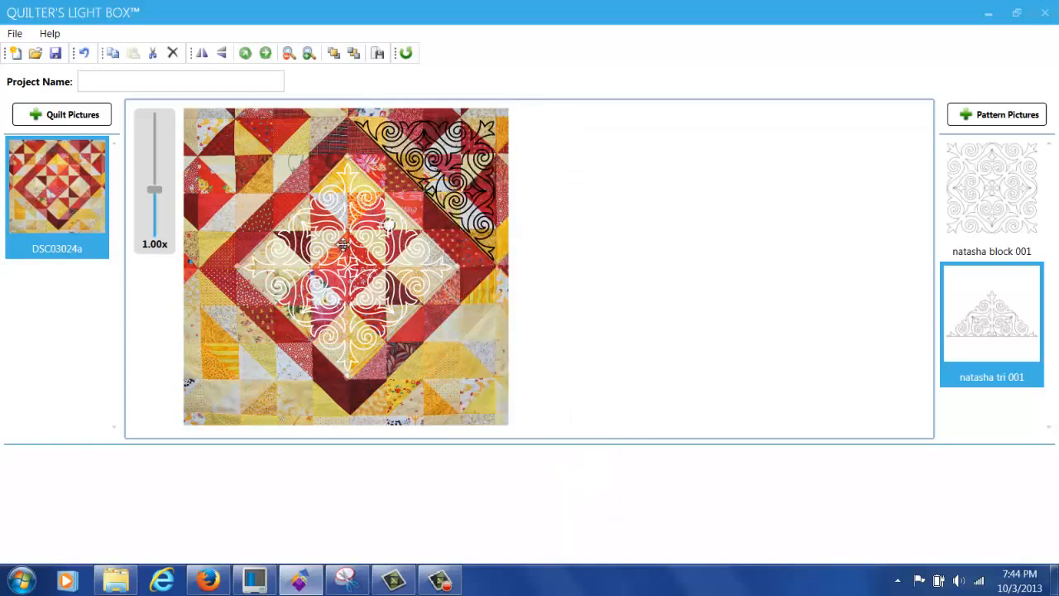
{"action": "right_click", "coordinate": [401, 187]}
{"action": "mouse_move", "coordinate": [469, 204]}
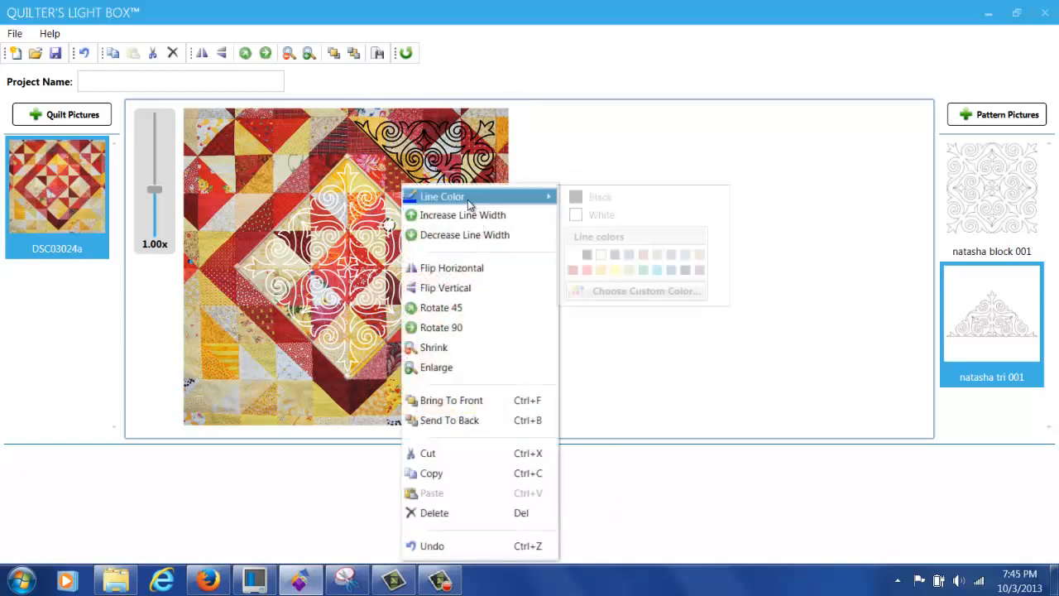
{"action": "left_click", "coordinate": [576, 198]}
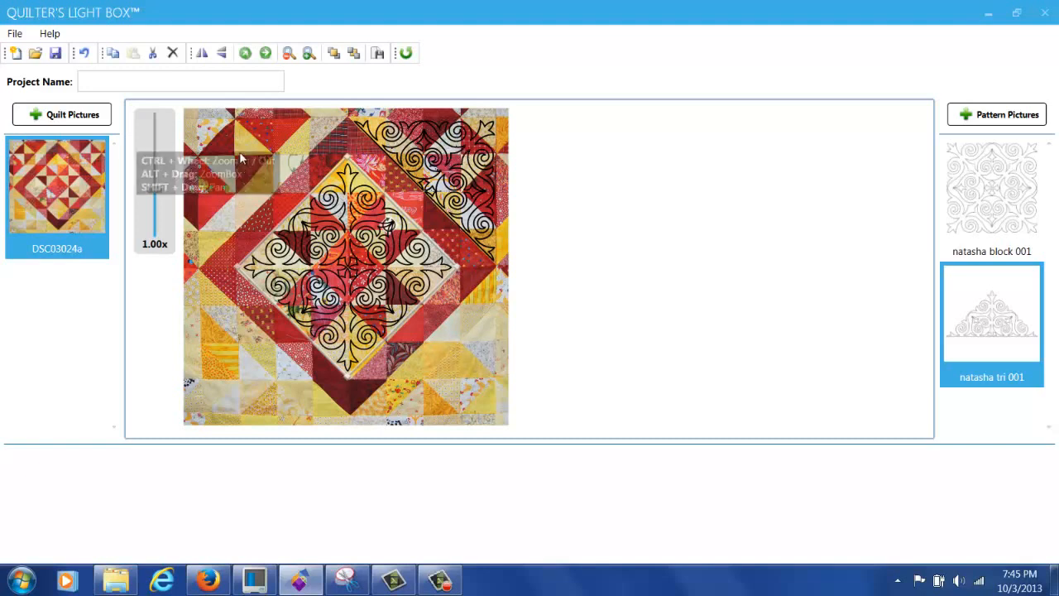
{"action": "left_click", "coordinate": [440, 169]}
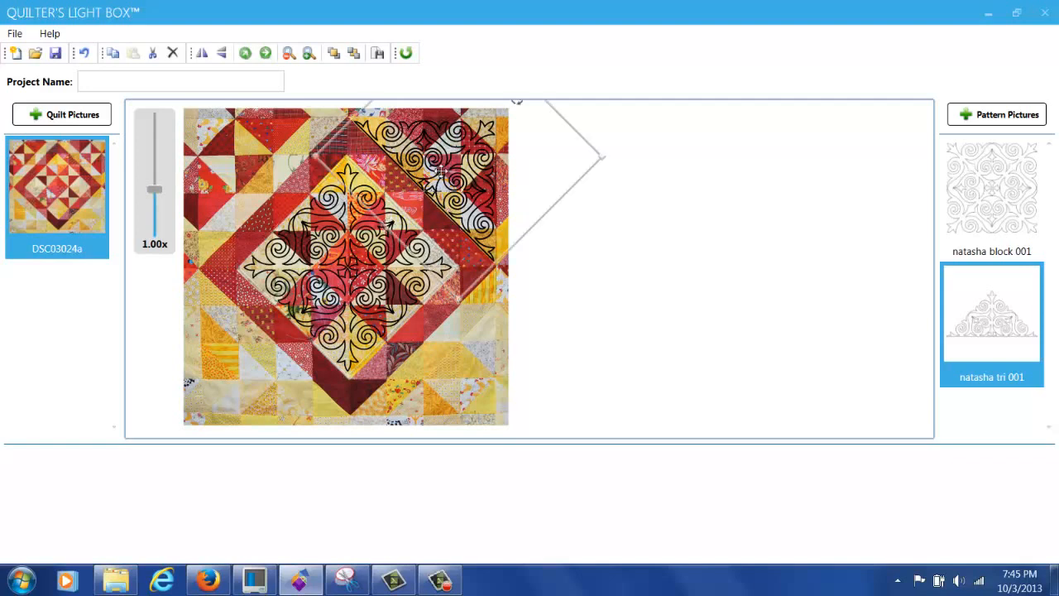
Step: Copy the triangle pattern, rotate the copy 90 degrees clockwise, and fit it along the lower-right edge
{"action": "right_click", "coordinate": [441, 174]}
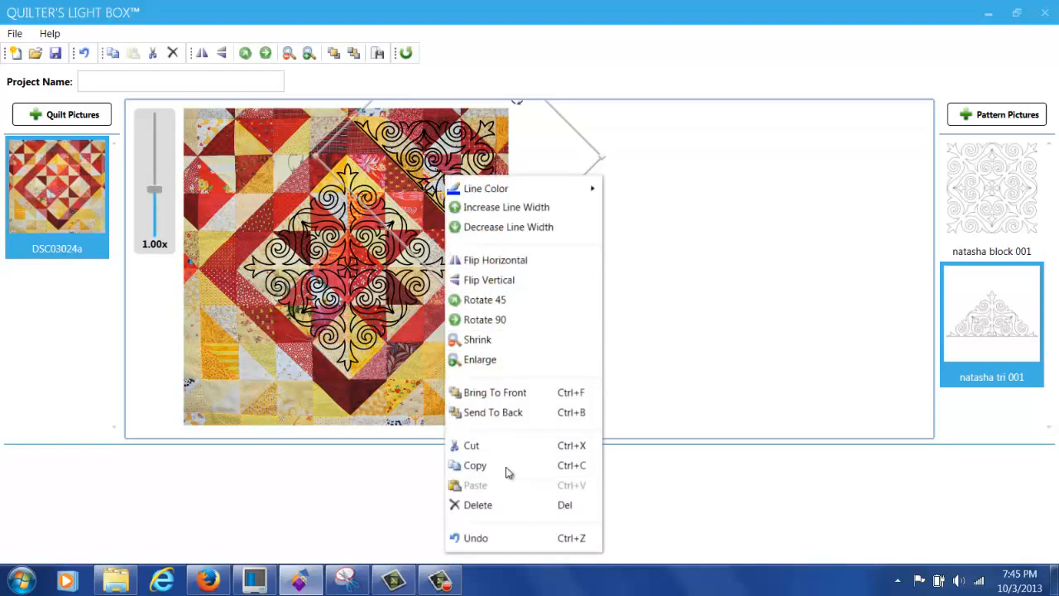
{"action": "left_click", "coordinate": [506, 468]}
{"action": "right_click", "coordinate": [458, 161]}
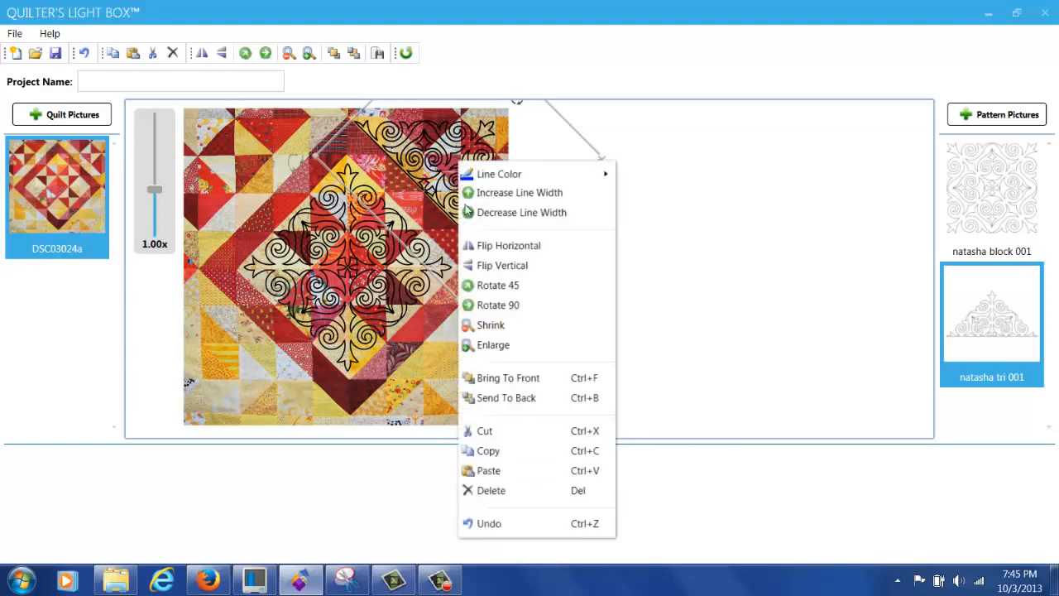
{"action": "left_click", "coordinate": [514, 471]}
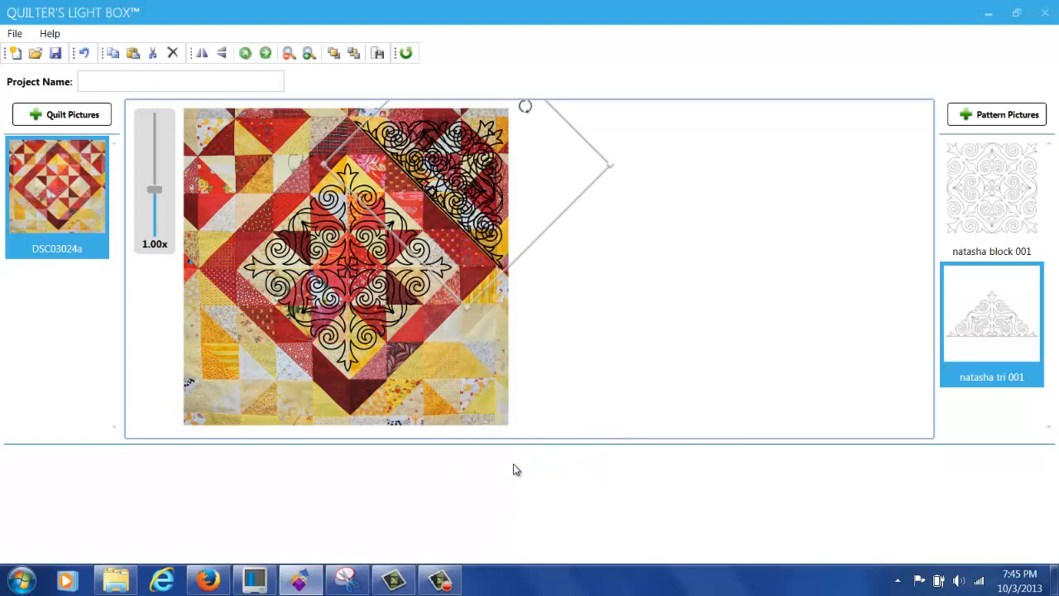
{"action": "left_click_drag", "start_coordinate": [452, 135], "coordinate": [519, 298]}
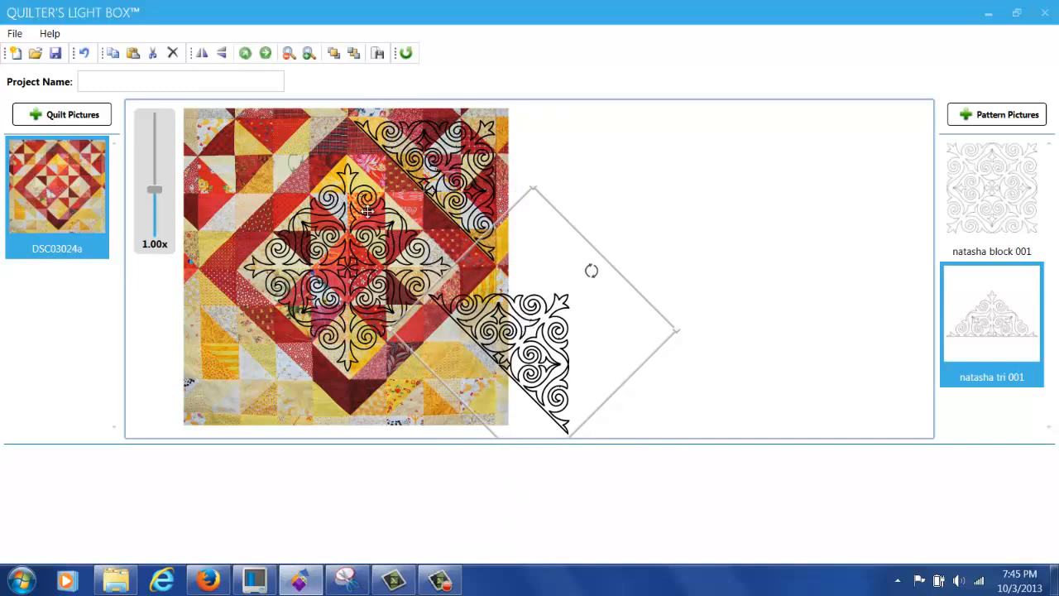
{"action": "left_click", "coordinate": [266, 53]}
{"action": "left_click_drag", "start_coordinate": [561, 327], "coordinate": [479, 364]}
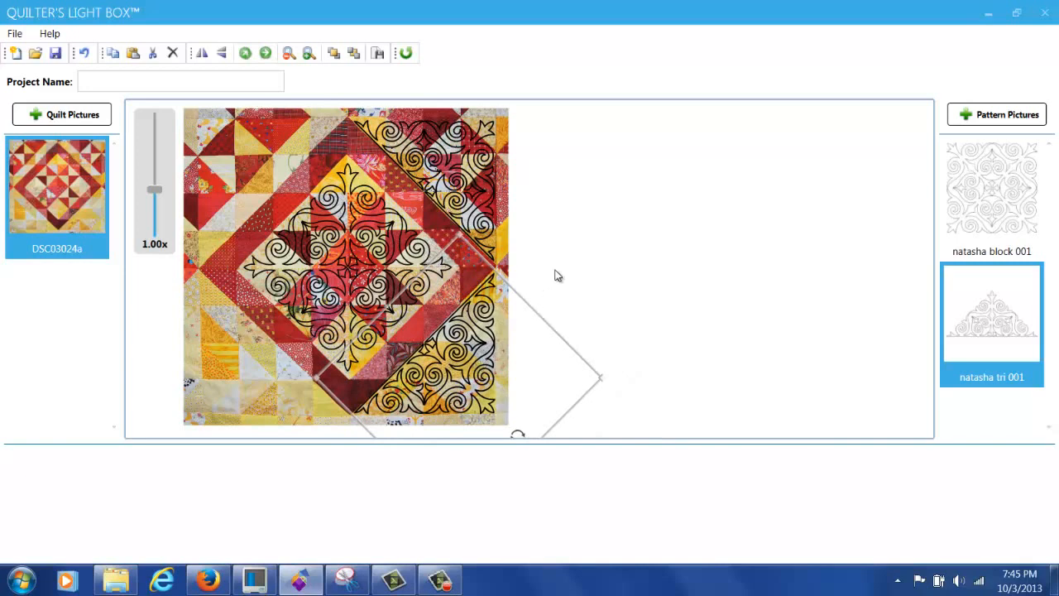
Step: Paste another rotated triangle copy and move it to the quilt's lower-left corner
{"action": "right_click", "coordinate": [464, 366]}
{"action": "left_click", "coordinate": [494, 296]}
{"action": "right_click", "coordinate": [478, 350]}
{"action": "left_click", "coordinate": [508, 315]}
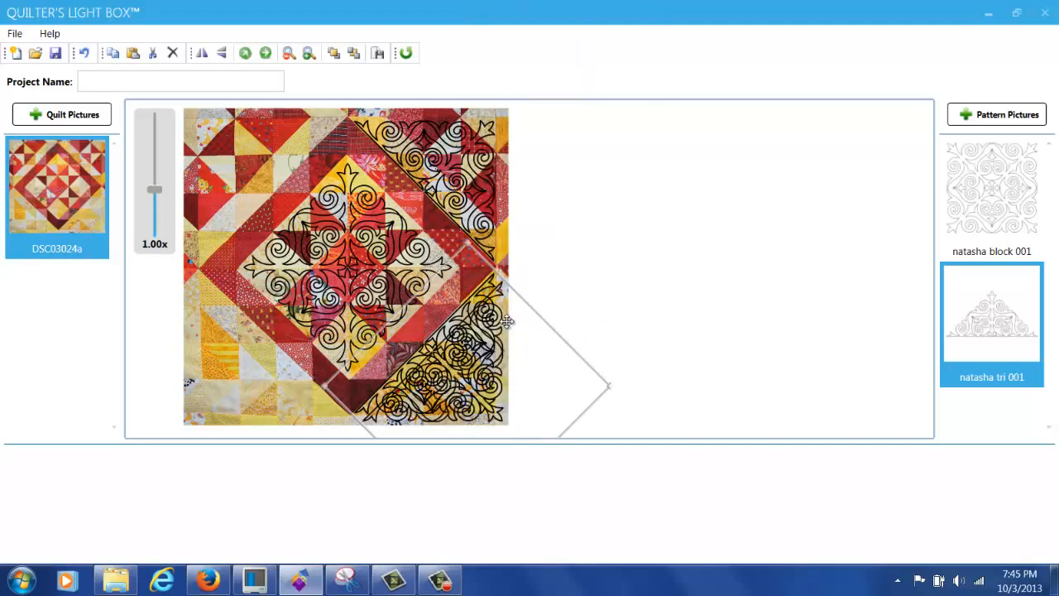
{"action": "left_click", "coordinate": [264, 53]}
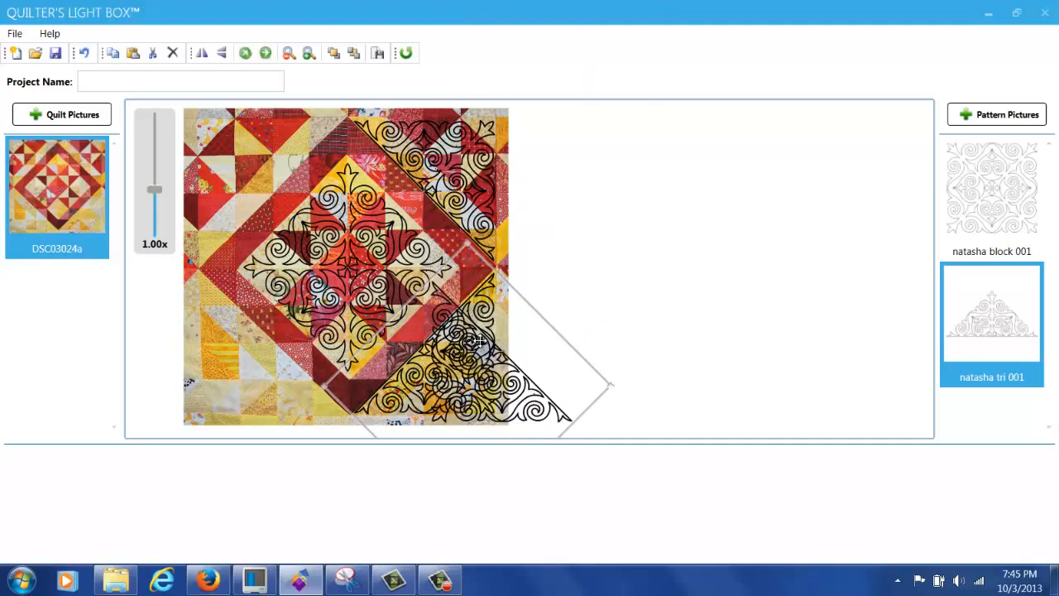
{"action": "left_click_drag", "start_coordinate": [433, 362], "coordinate": [241, 359]}
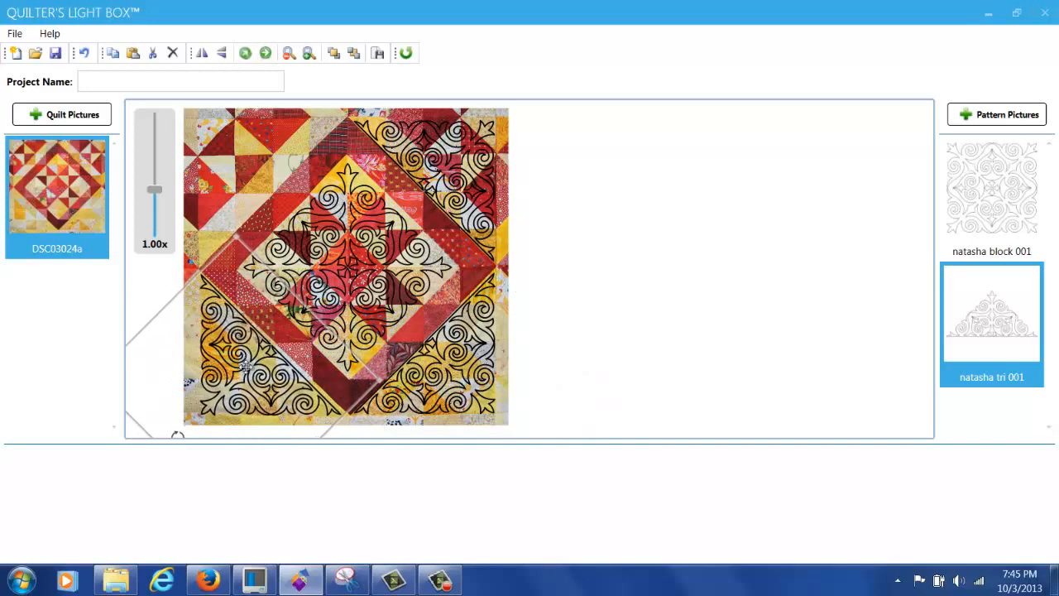
Step: Copy and paste a fourth triangle pattern and drag it to the quilt's upper-left corner
{"action": "right_click", "coordinate": [236, 352]}
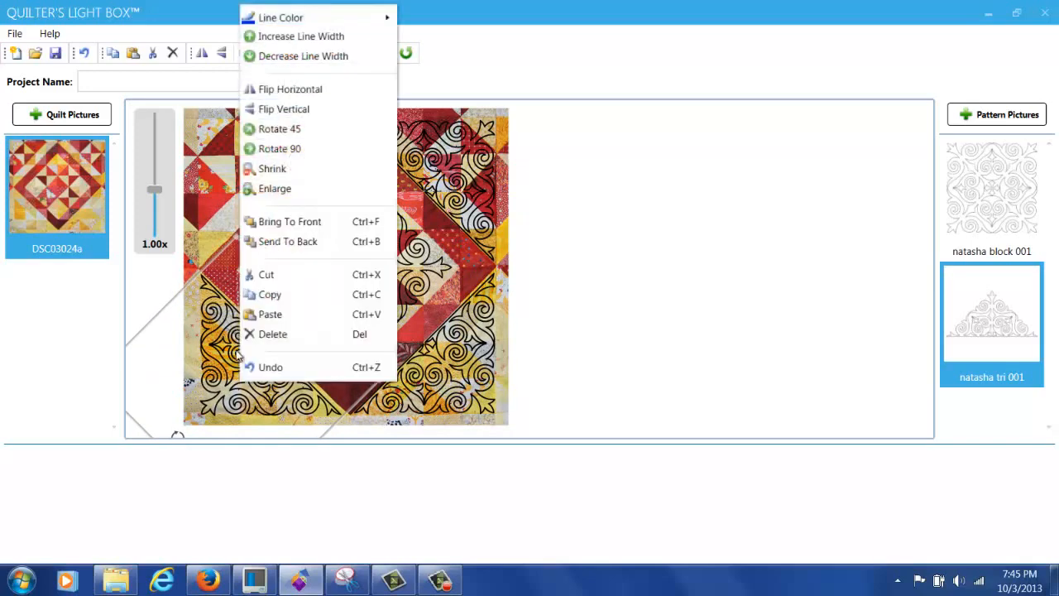
{"action": "left_click", "coordinate": [272, 293]}
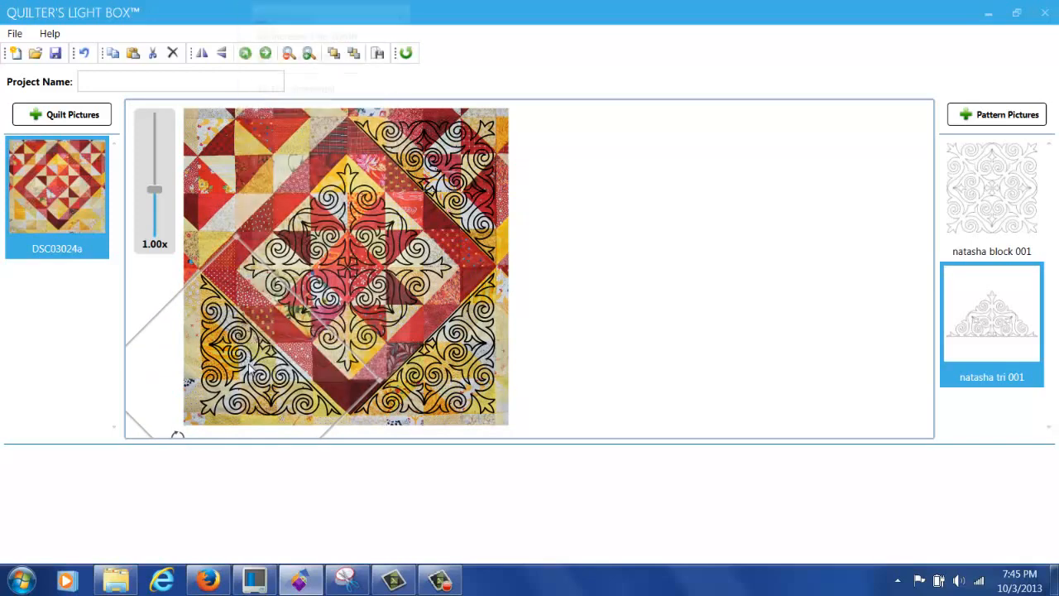
{"action": "right_click", "coordinate": [247, 362]}
{"action": "left_click", "coordinate": [287, 311]}
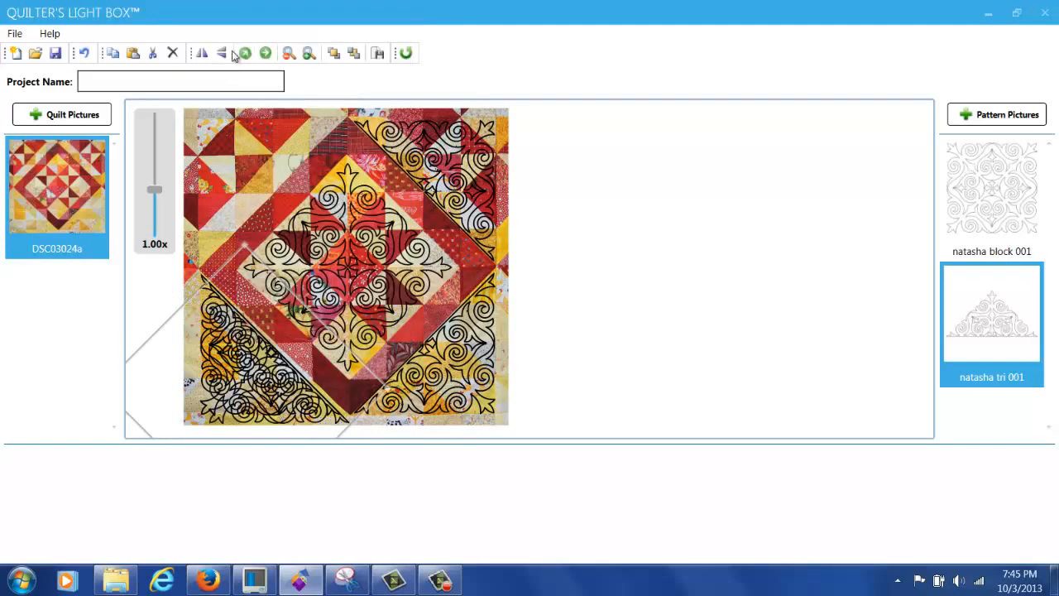
{"action": "left_click_drag", "start_coordinate": [230, 278], "coordinate": [585, 159]}
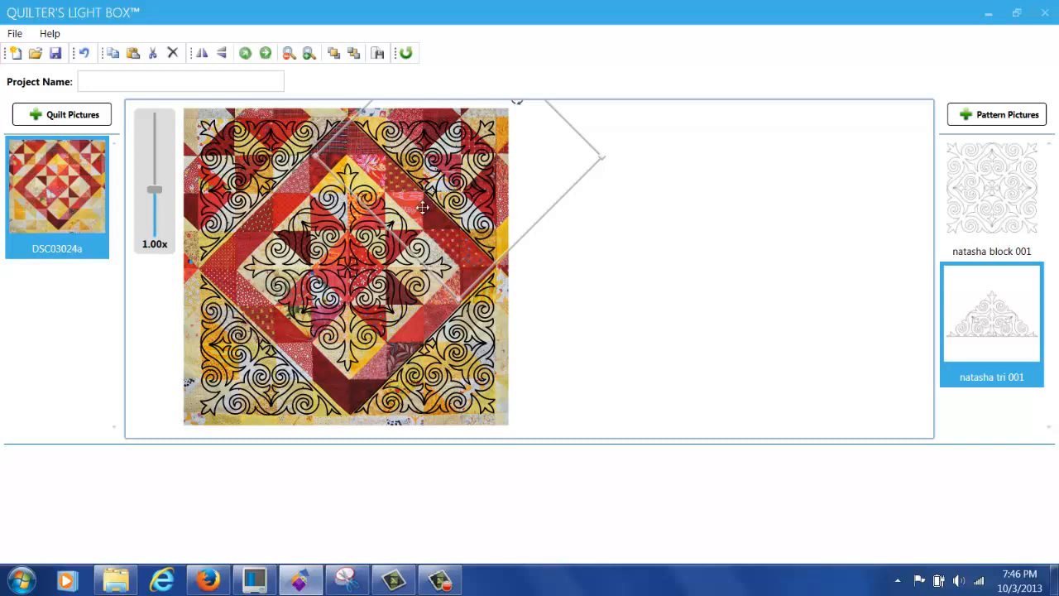
Step: Enter 'demo 2' as the project name and save it to Project Files
{"action": "left_click", "coordinate": [134, 86]}
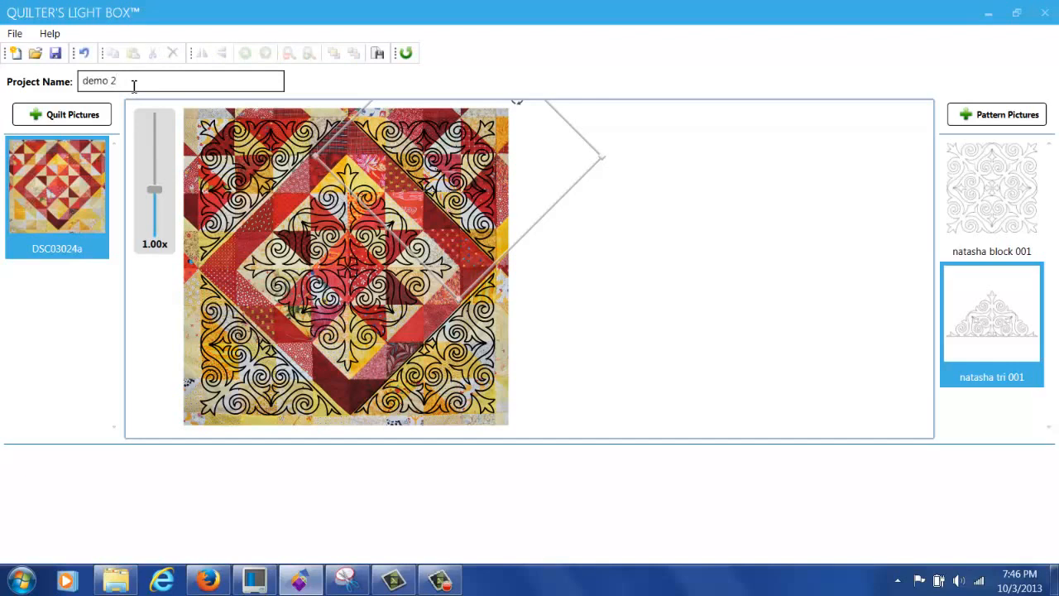
{"action": "left_click", "coordinate": [54, 53]}
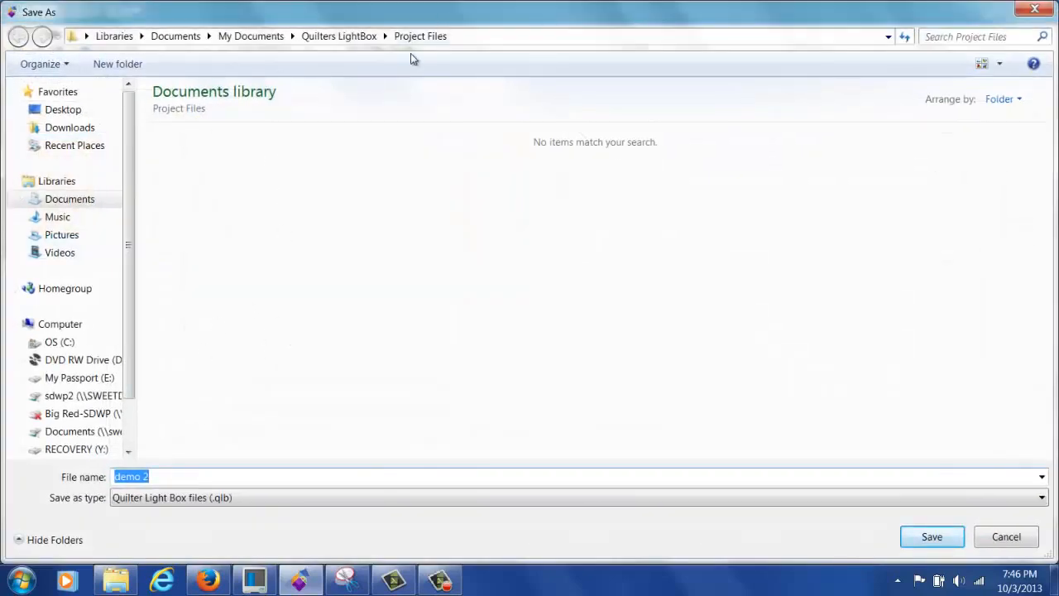
{"action": "left_click", "coordinate": [930, 536]}
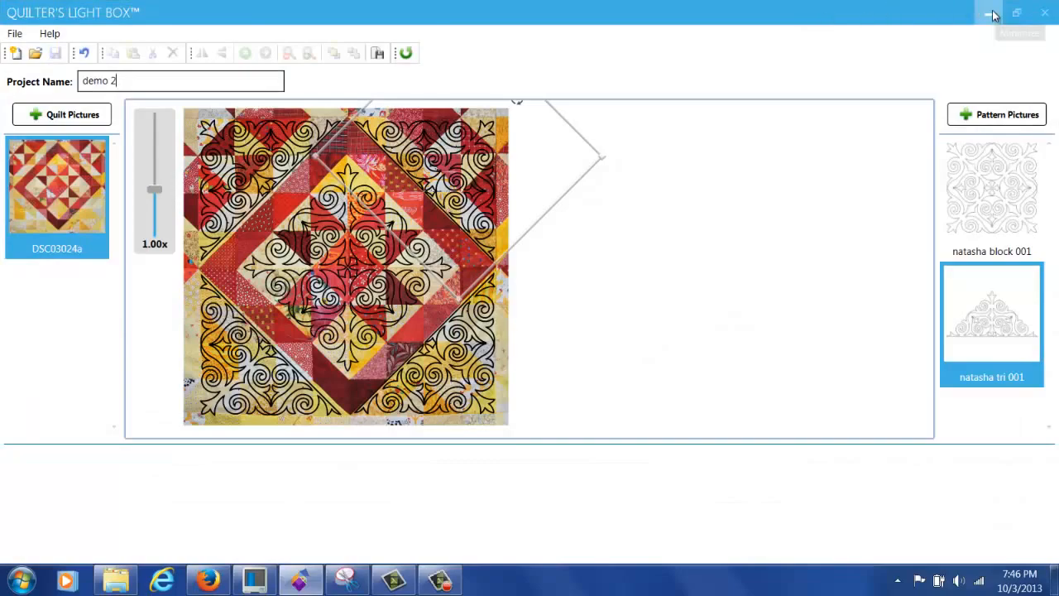
Step: Minimise the Quilter's Light Box window to reveal the Windows desktop
{"action": "left_click", "coordinate": [992, 15]}
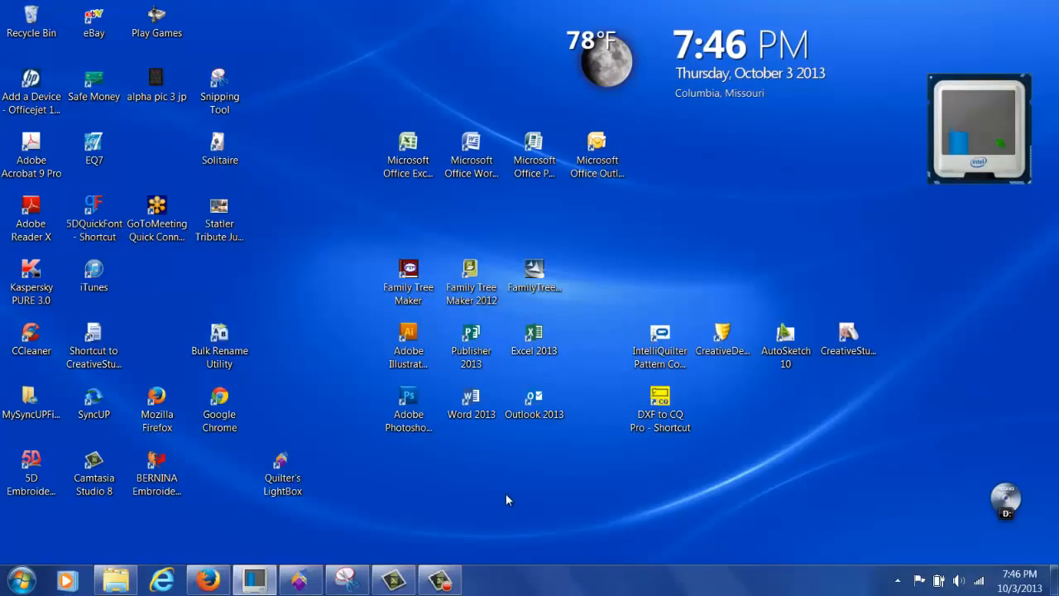
{"action": "mouse_move", "coordinate": [114, 577]}
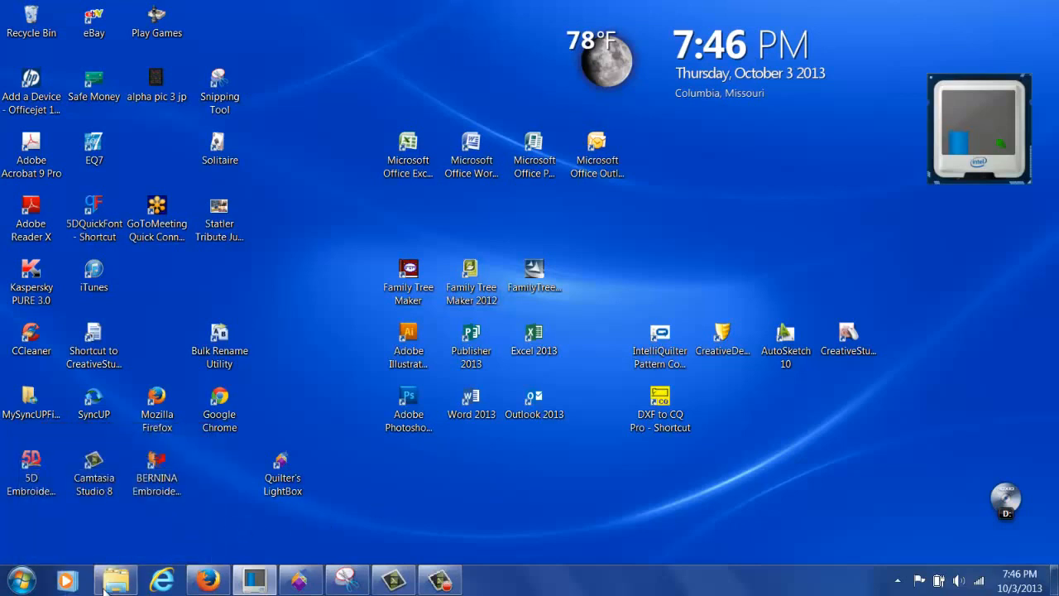
Step: Launch Snipping Tool from Start > All Programs > Accessories, move it right, and return to Firefox
{"action": "left_click", "coordinate": [20, 581]}
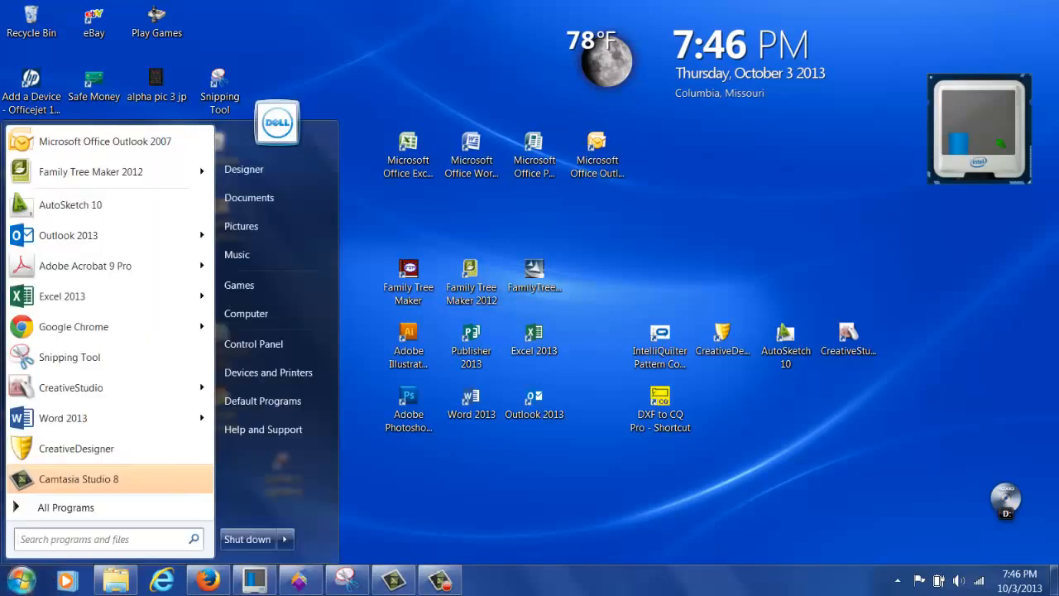
{"action": "left_click", "coordinate": [62, 508]}
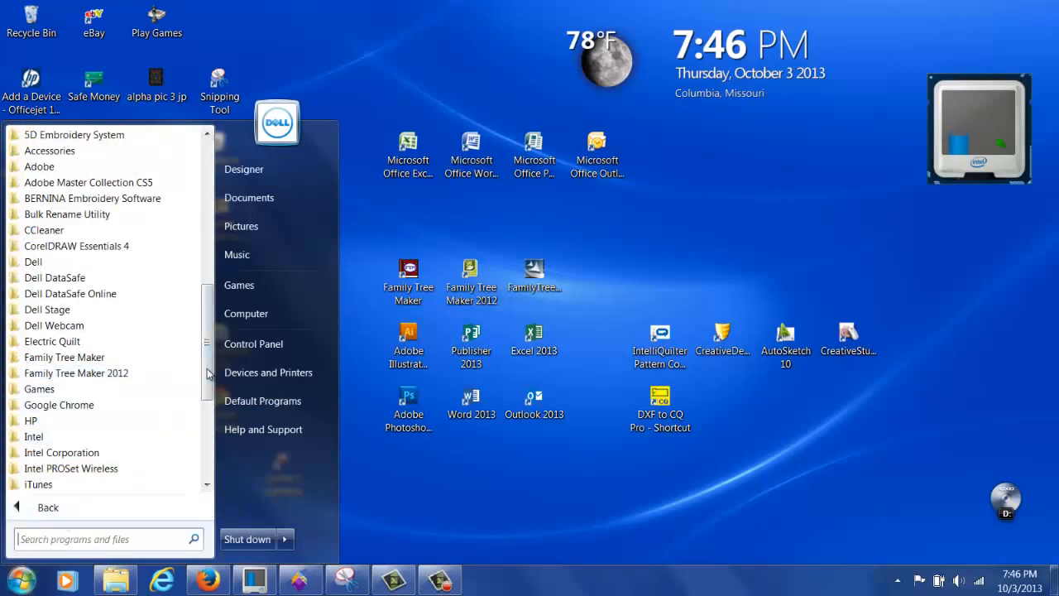
{"action": "left_click_drag", "start_coordinate": [206, 369], "coordinate": [205, 341]}
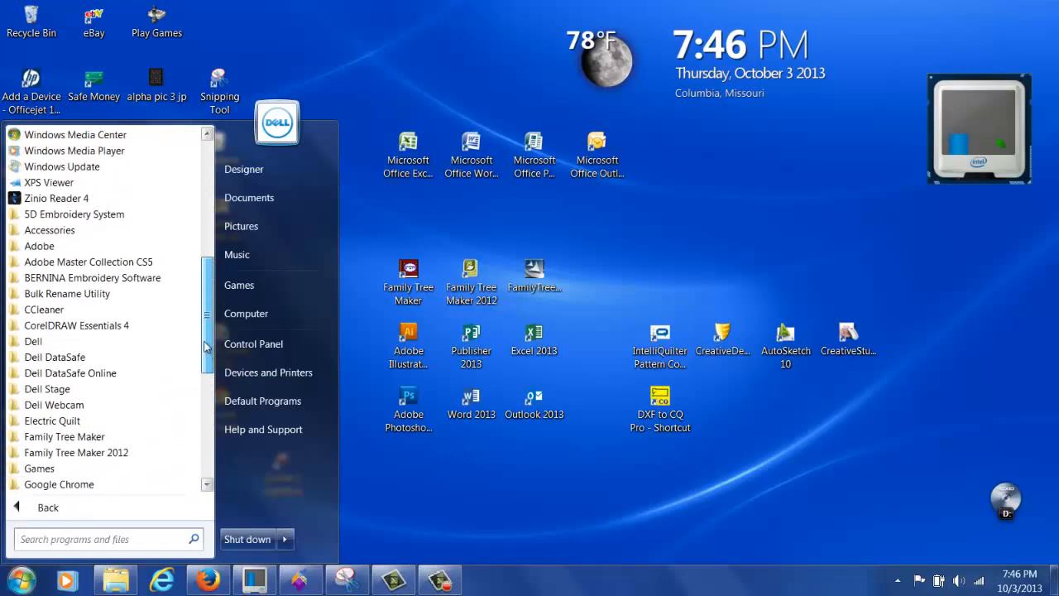
{"action": "left_click", "coordinate": [41, 233]}
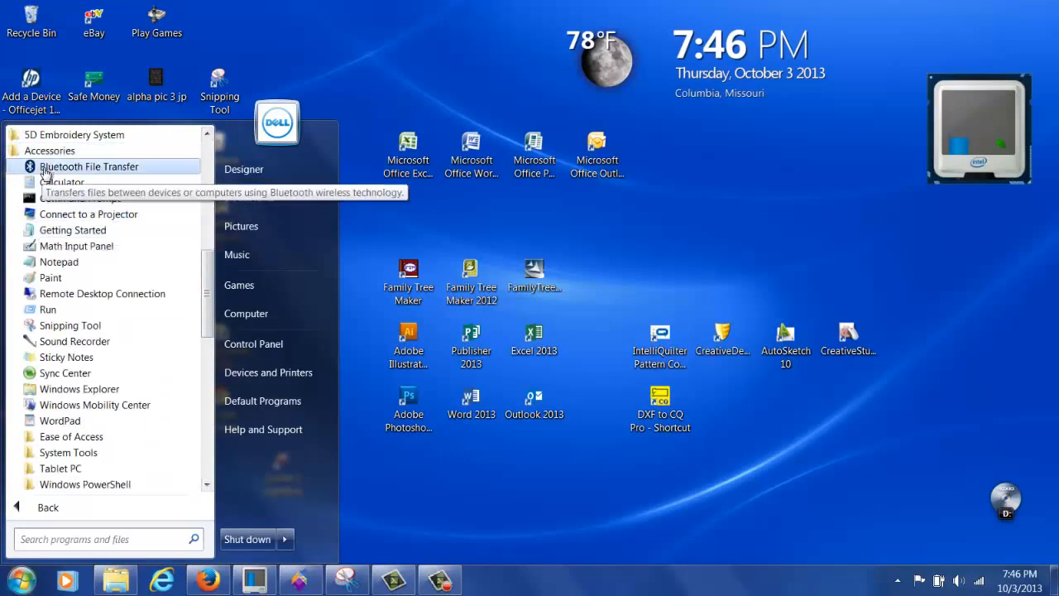
{"action": "left_click", "coordinate": [71, 325]}
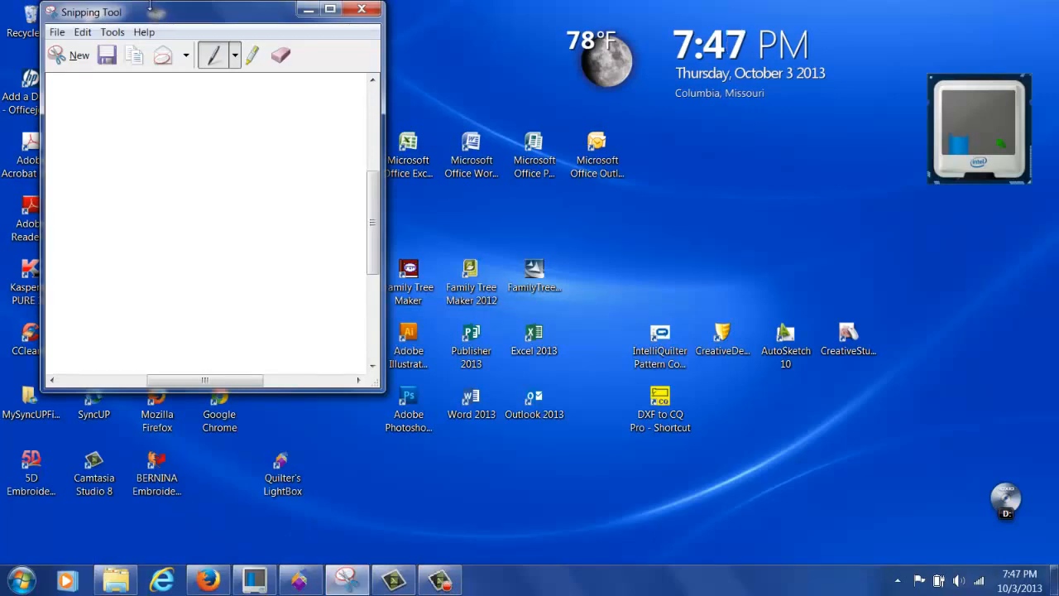
{"action": "left_click_drag", "start_coordinate": [160, 16], "coordinate": [650, 130]}
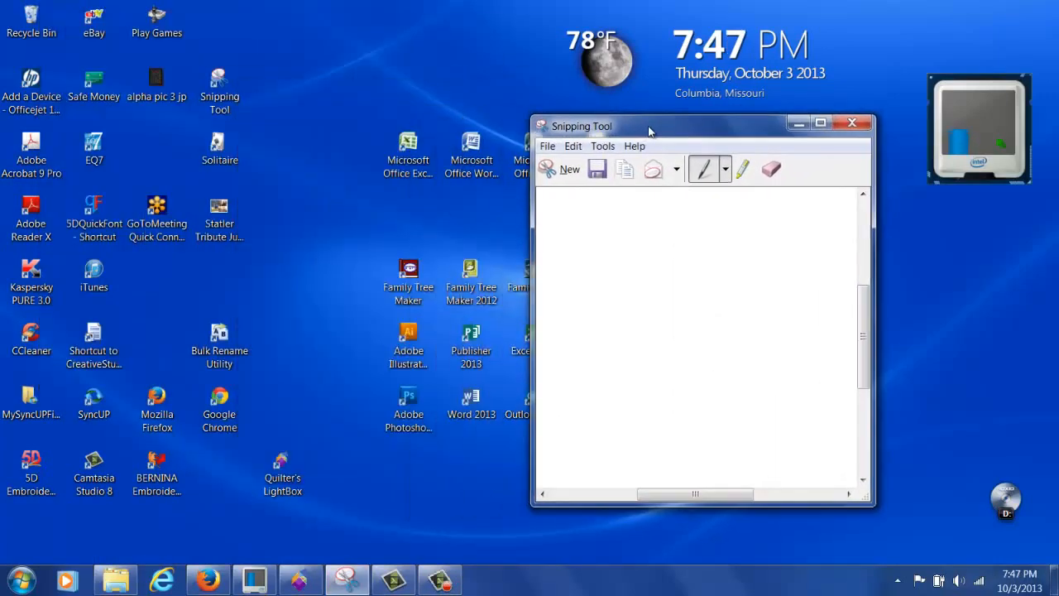
{"action": "left_click", "coordinate": [208, 579]}
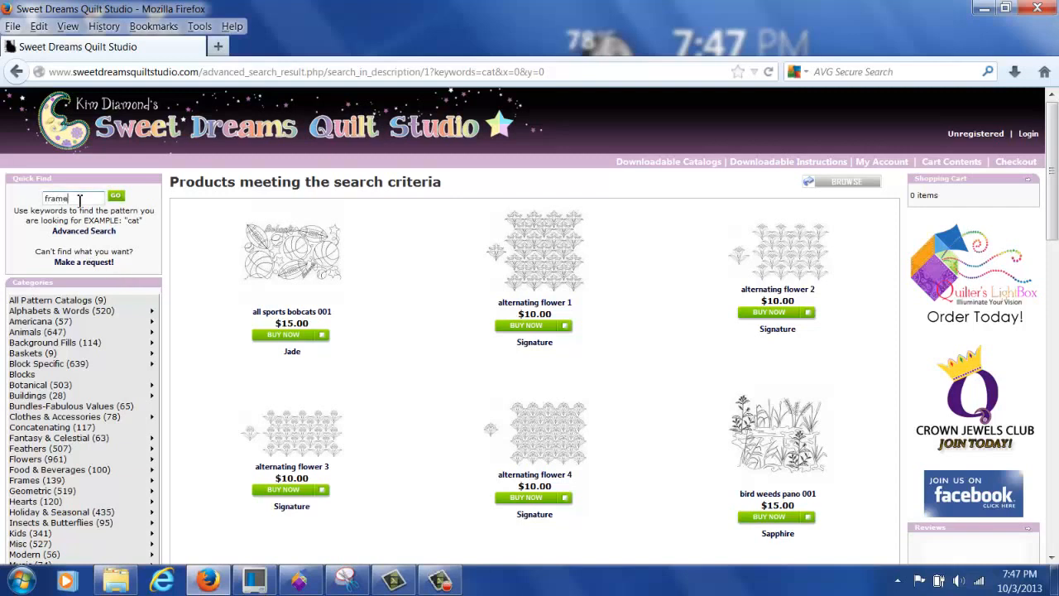
Step: Search the site for 'frame' and scroll down to the $10.00 cable sash frame patterns
{"action": "key", "text": "Return"}
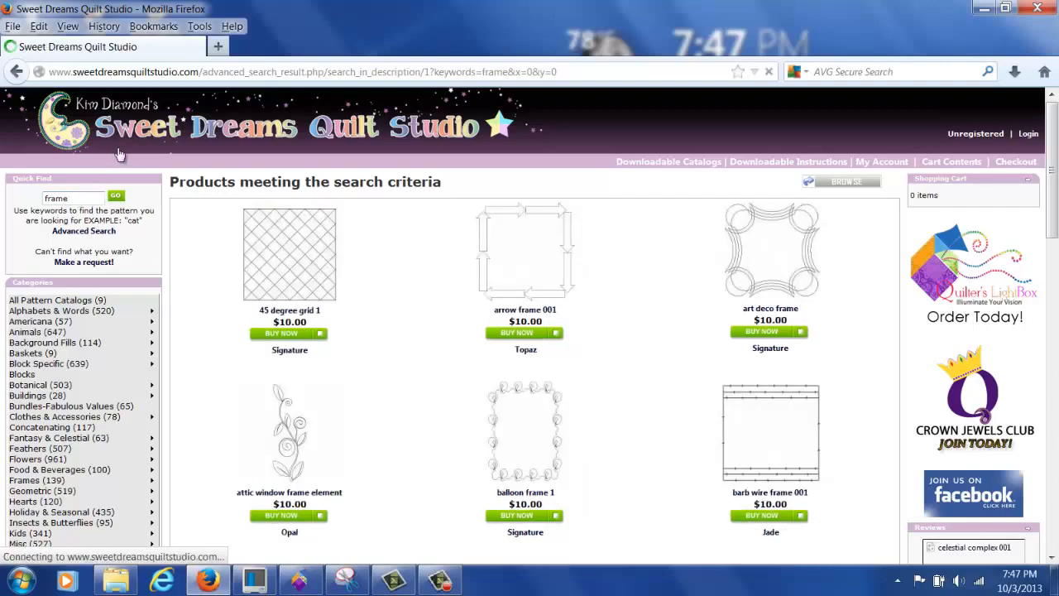
{"action": "scroll", "coordinate": [602, 241], "scroll_direction": "down", "scroll_amount": 10}
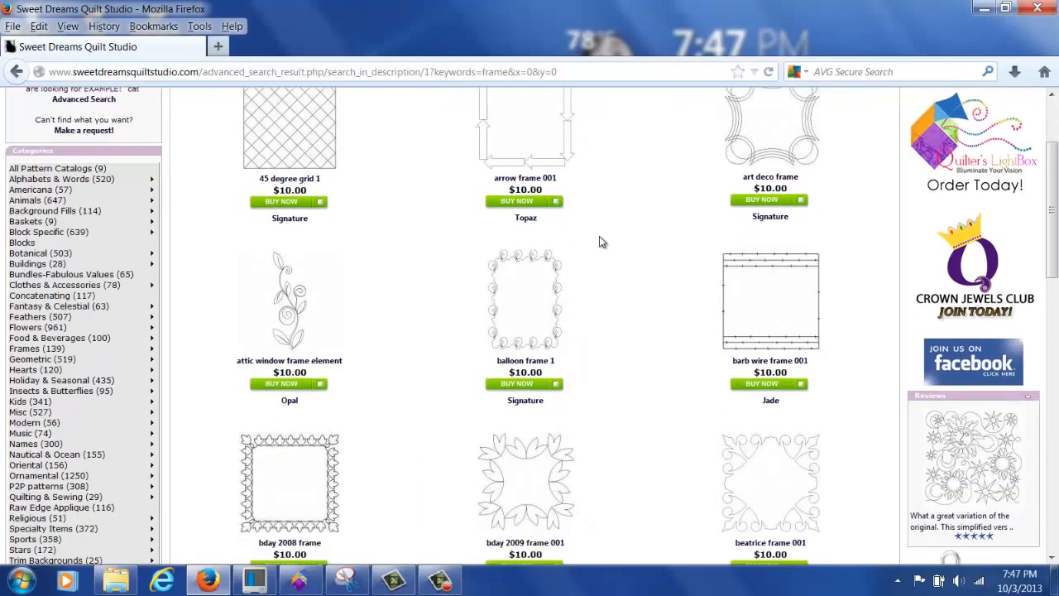
{"action": "scroll", "coordinate": [593, 235], "scroll_direction": "down", "scroll_amount": 5}
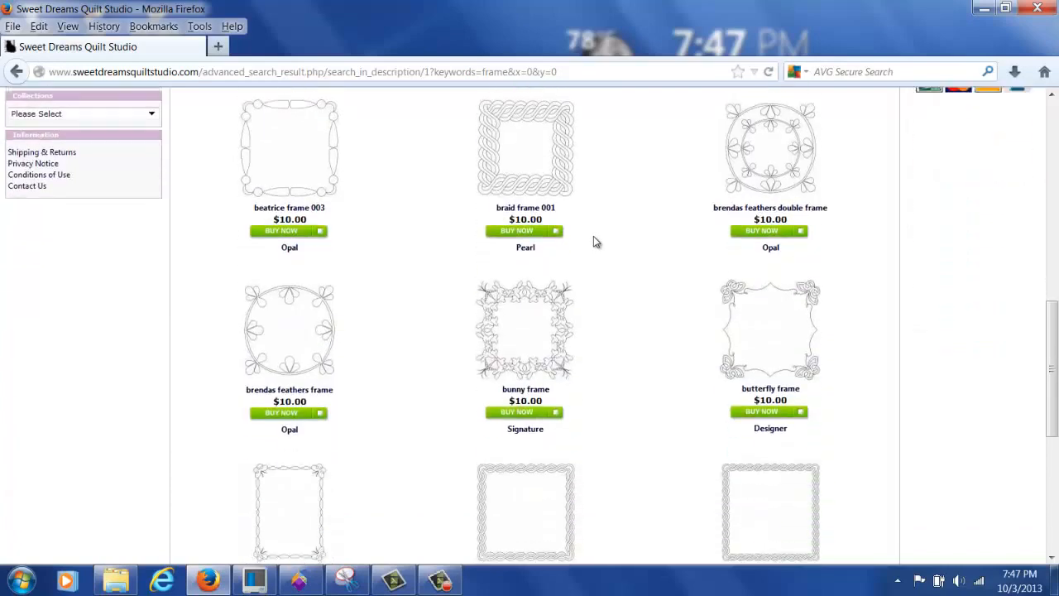
{"action": "scroll", "coordinate": [593, 239], "scroll_direction": "down", "scroll_amount": 2}
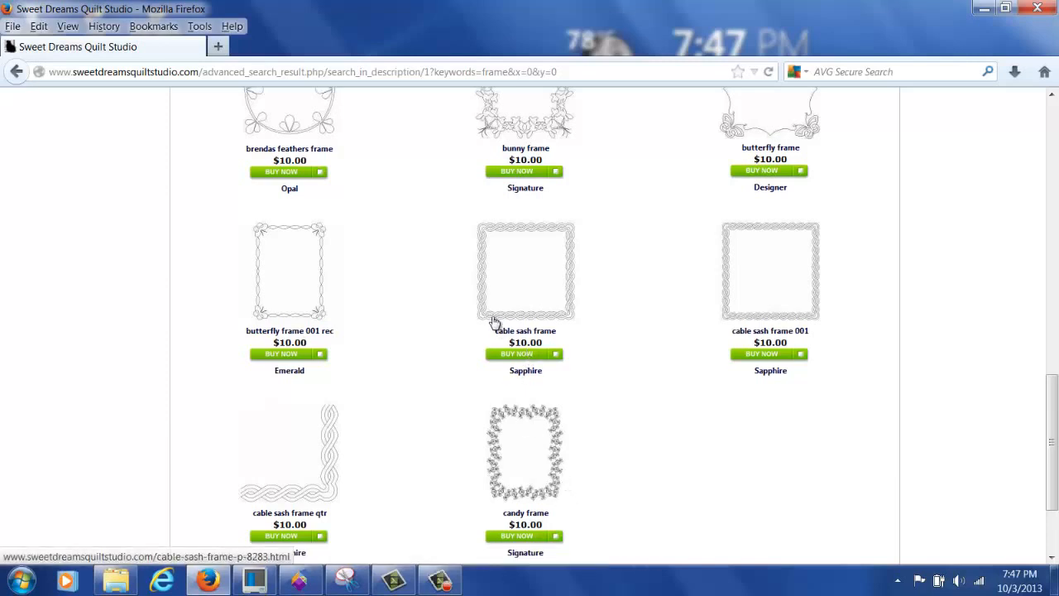
Step: Open the cable sash frame product page and start saving its image
{"action": "left_click", "coordinate": [543, 321]}
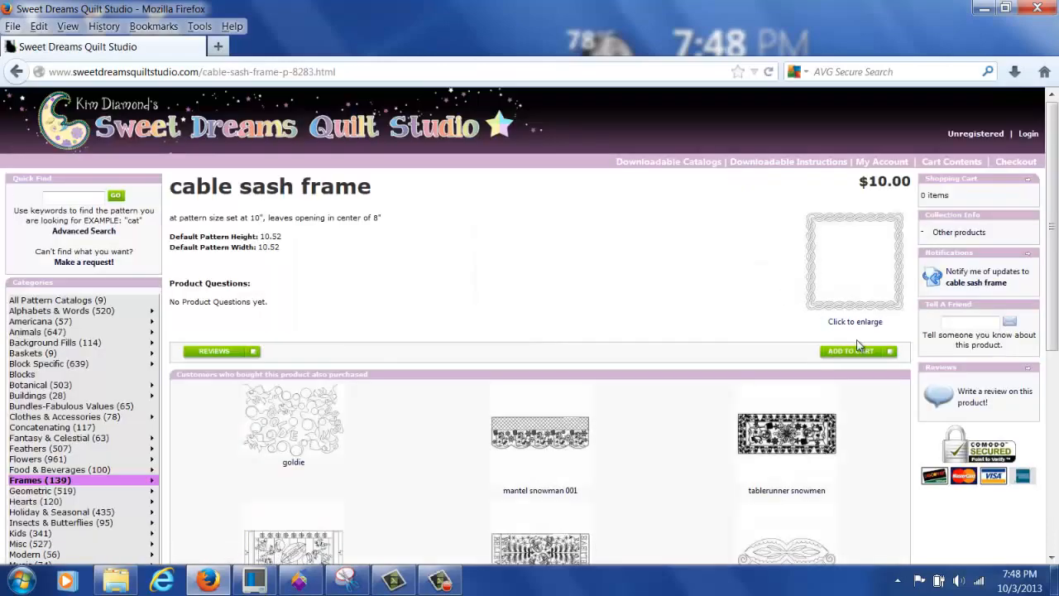
{"action": "right_click", "coordinate": [854, 272]}
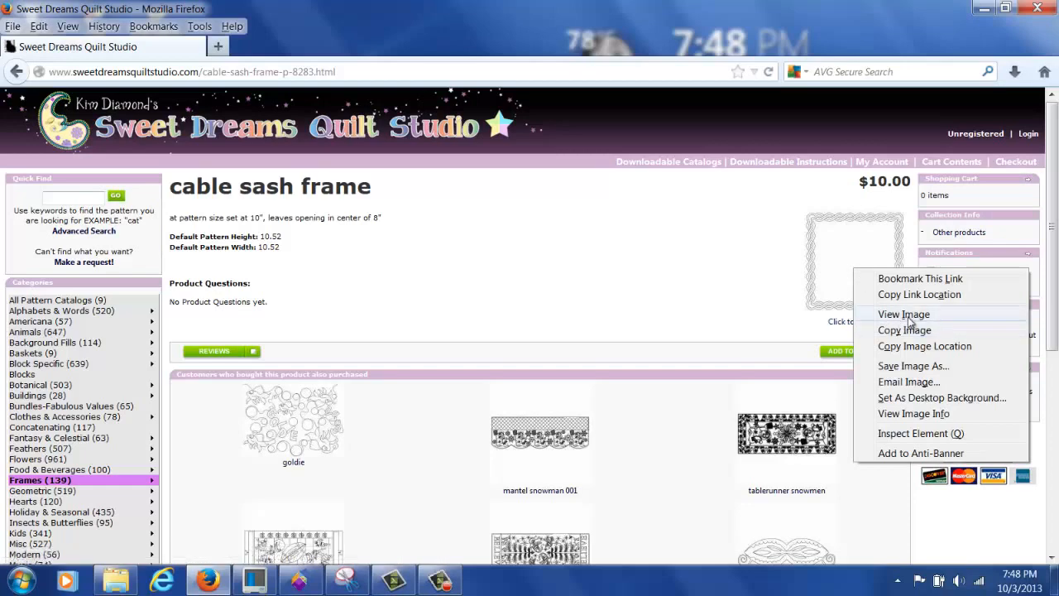
{"action": "left_click", "coordinate": [920, 366]}
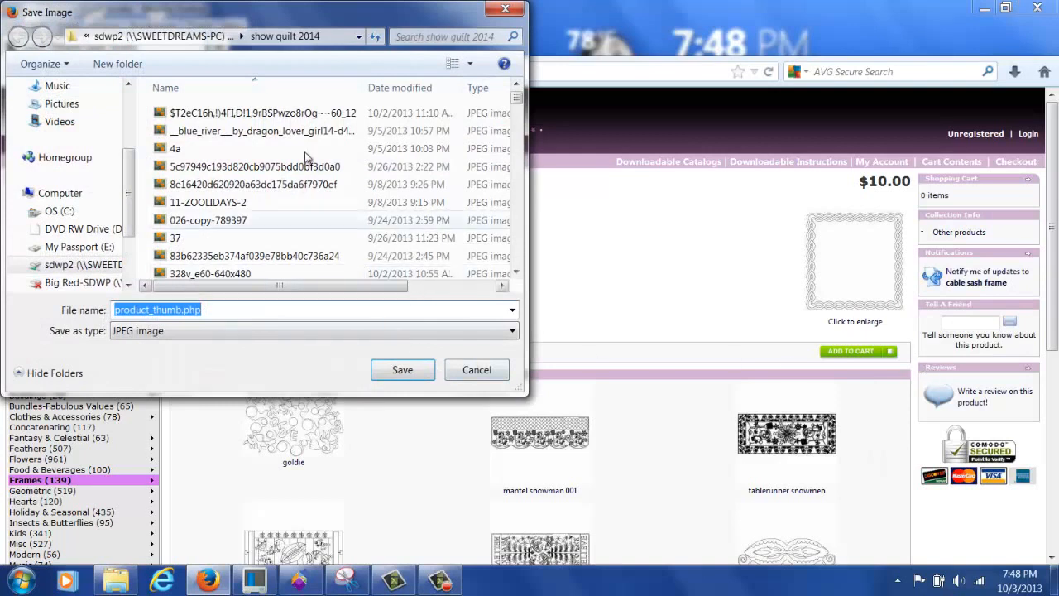
Step: Save the image as 'kd rcable border frame' in Pattern Pictures > geometric > blocks
{"action": "scroll", "coordinate": [133, 177], "scroll_direction": "up", "scroll_amount": 4}
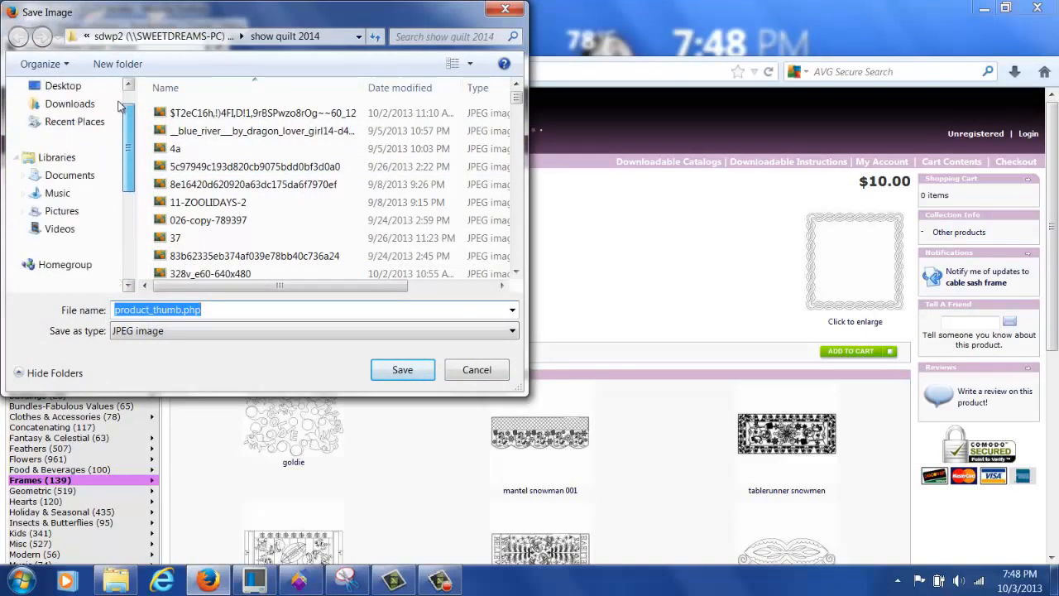
{"action": "left_click", "coordinate": [88, 201]}
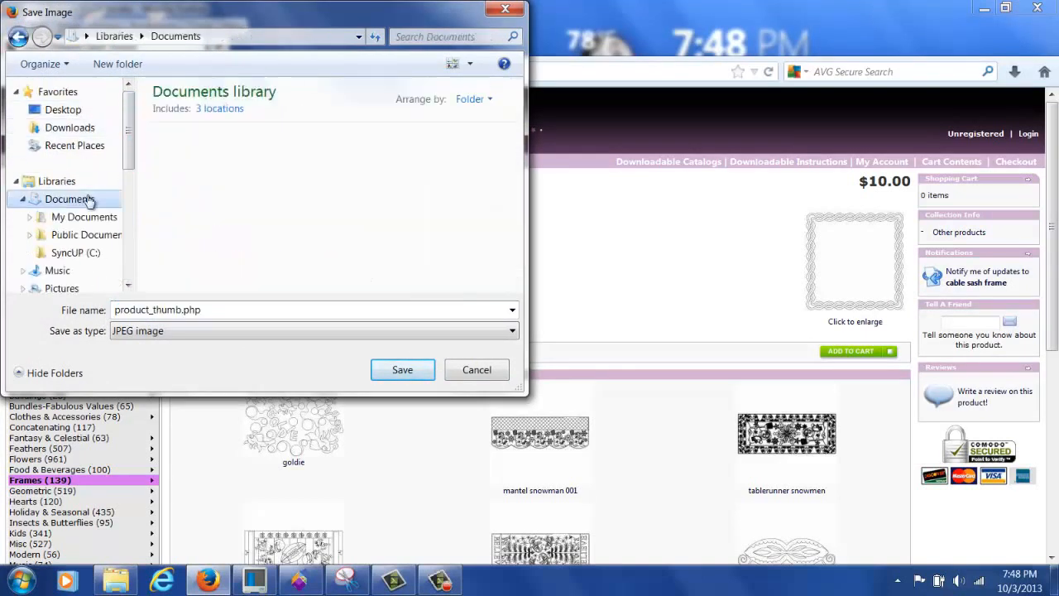
{"action": "left_click", "coordinate": [83, 217]}
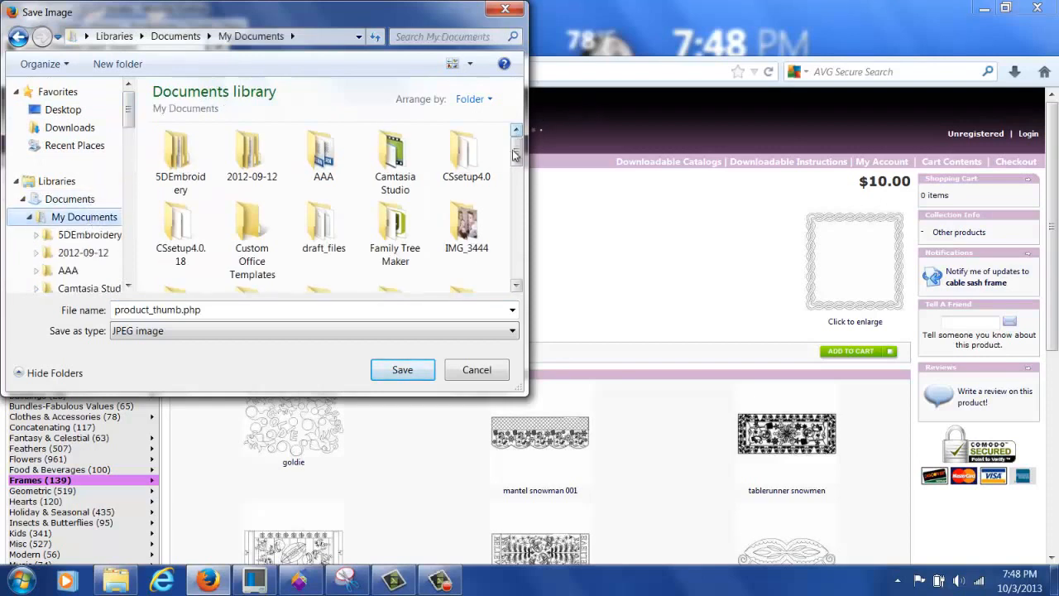
{"action": "left_click_drag", "start_coordinate": [519, 152], "coordinate": [519, 195]}
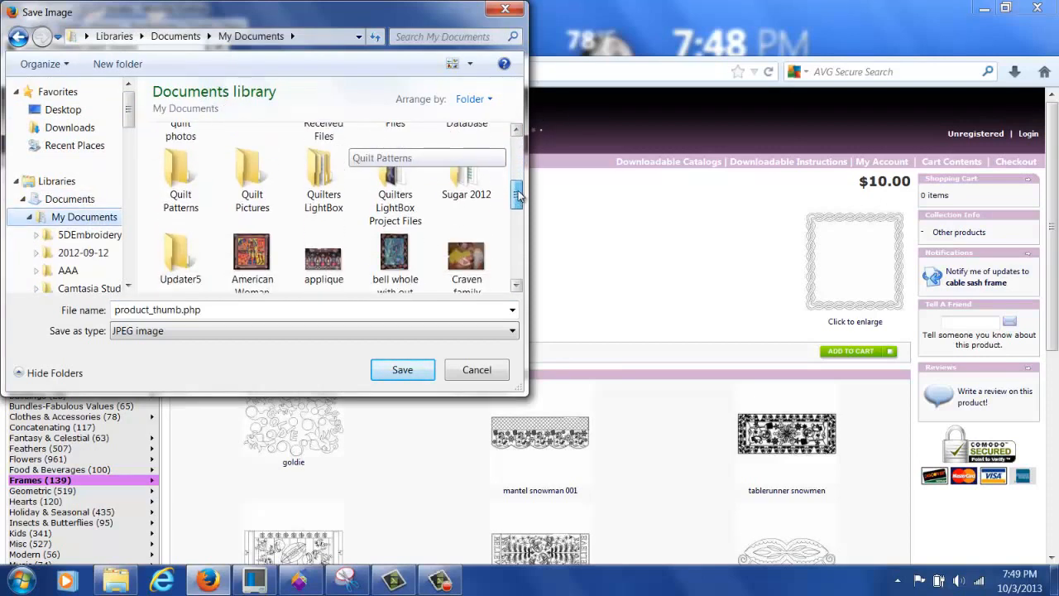
{"action": "double_click", "coordinate": [326, 172]}
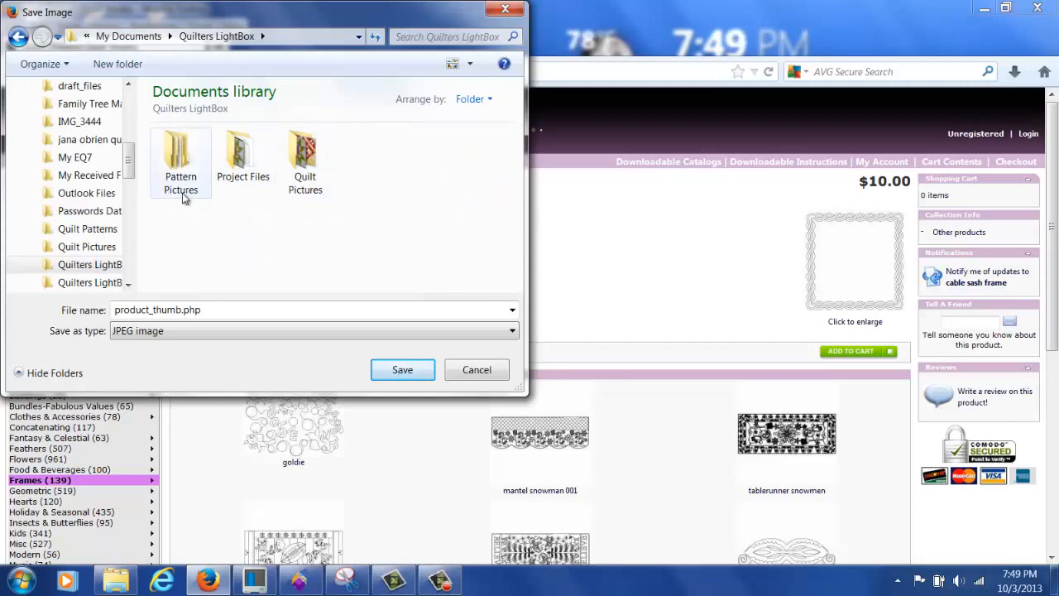
{"action": "double_click", "coordinate": [183, 197]}
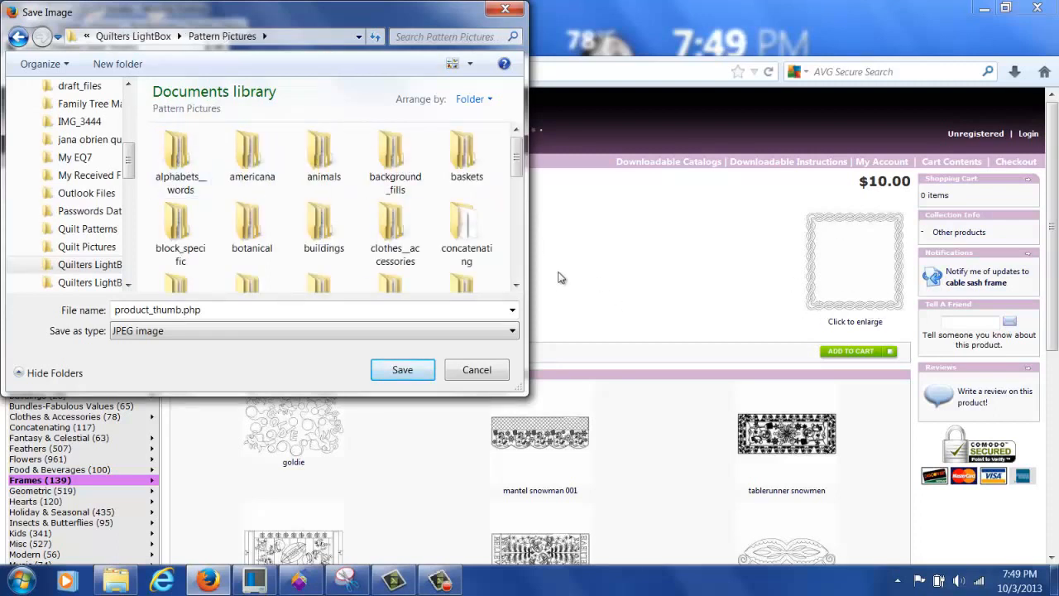
{"action": "left_click_drag", "start_coordinate": [517, 164], "coordinate": [518, 203]}
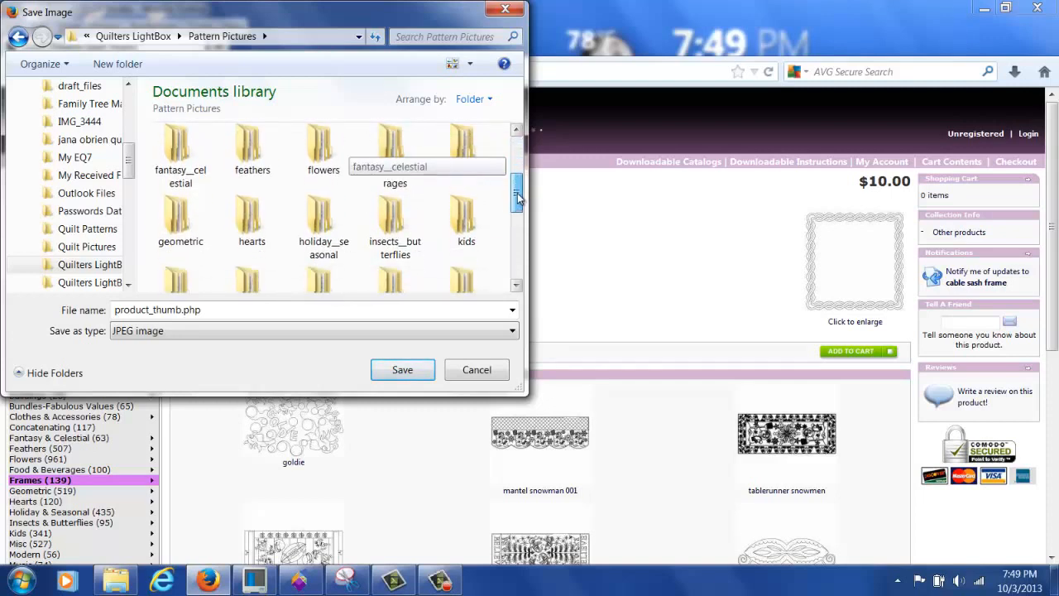
{"action": "double_click", "coordinate": [188, 229]}
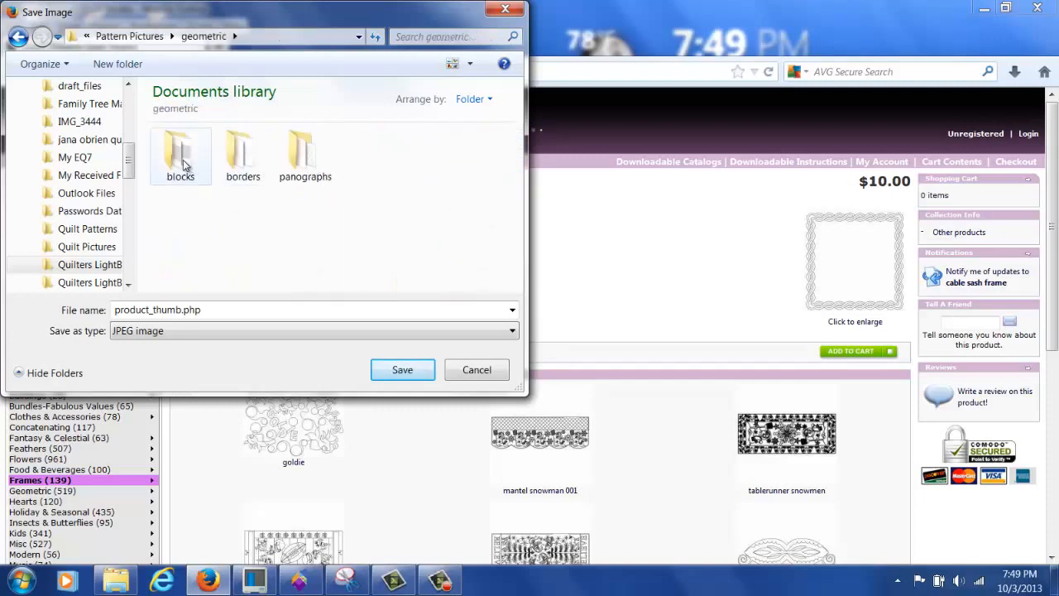
{"action": "double_click", "coordinate": [184, 165]}
{"action": "double_click", "coordinate": [215, 309]}
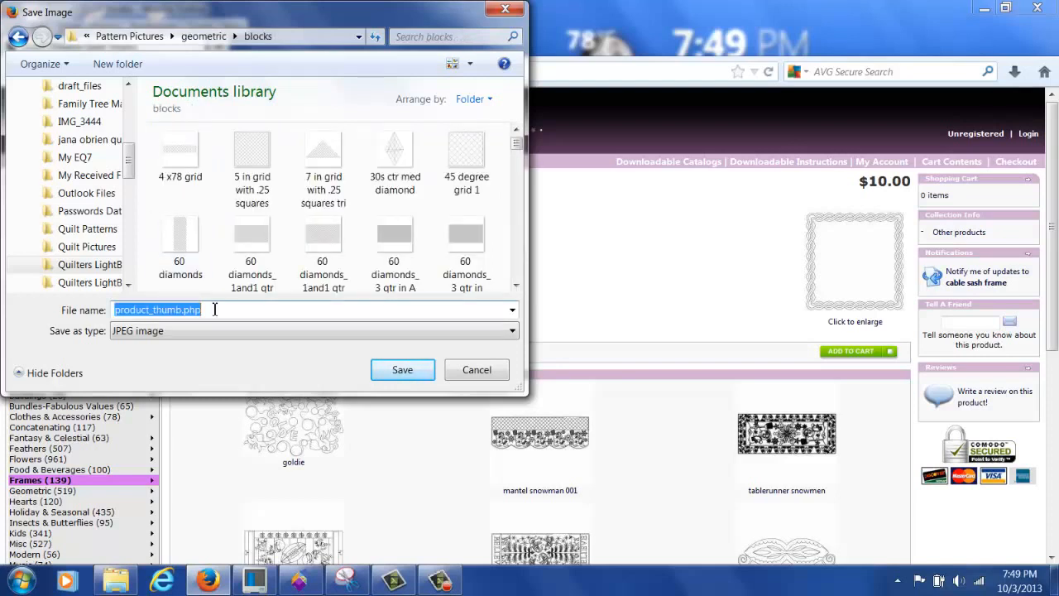
{"action": "type", "text": "kd"}
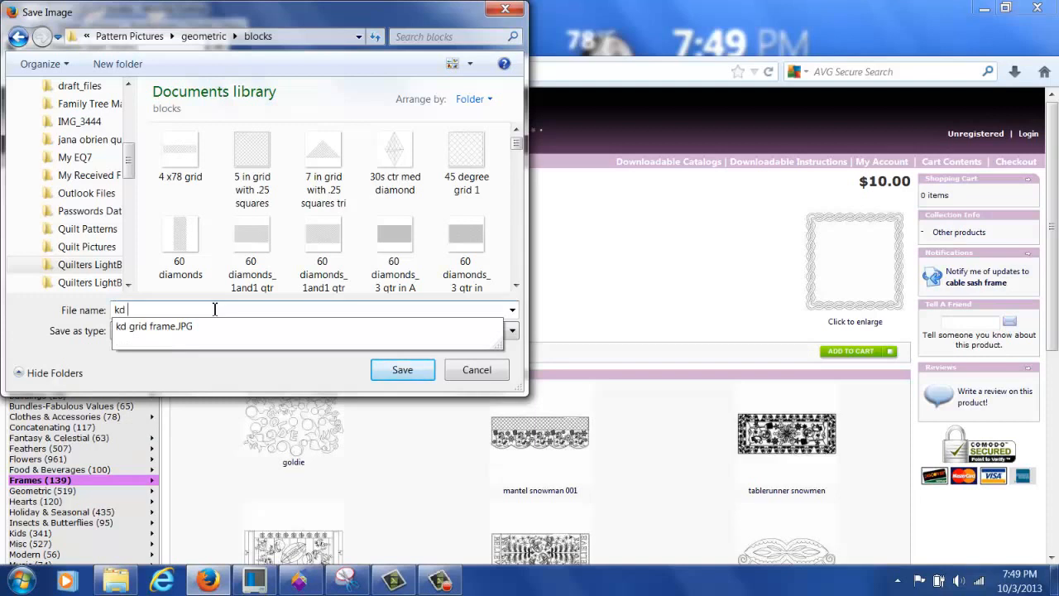
{"action": "type", "text": " rcable border frame"}
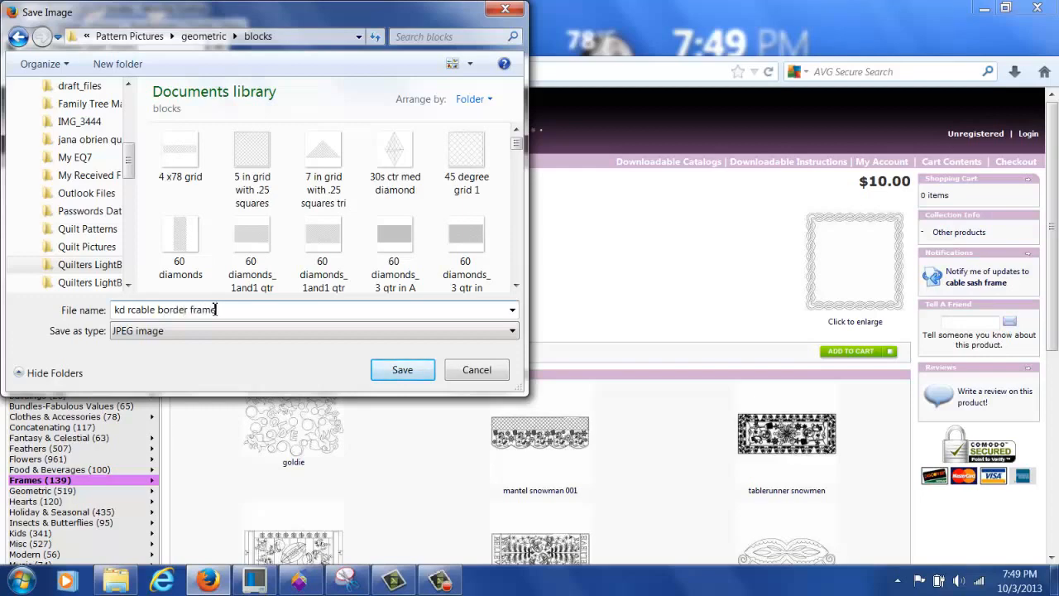
{"action": "key", "text": "Return"}
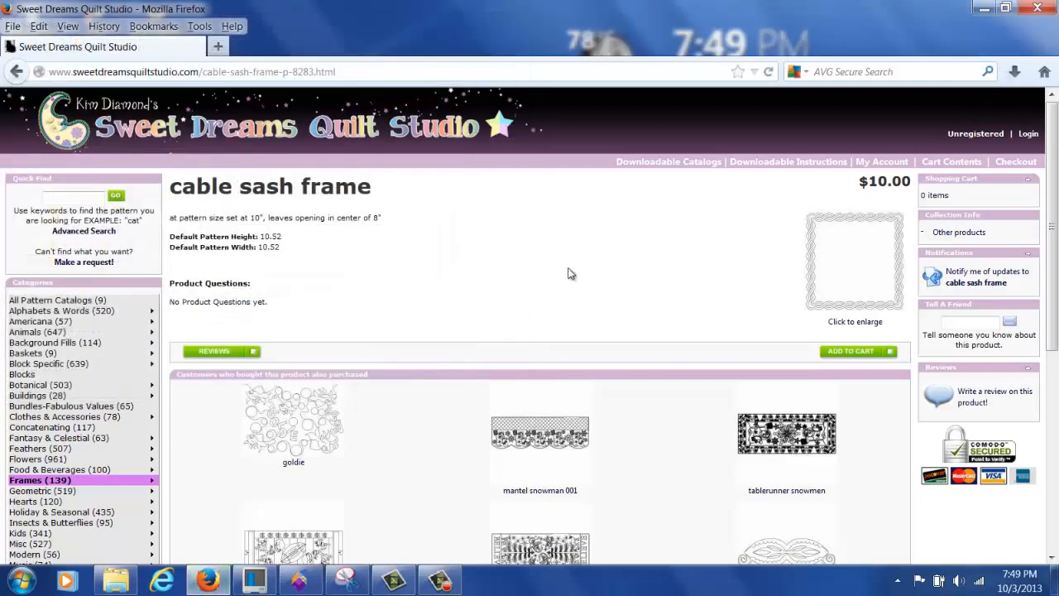
Step: Return to the frame results and open the grid frame pattern on page 5
{"action": "scroll", "coordinate": [570, 274], "scroll_direction": "down", "scroll_amount": 5}
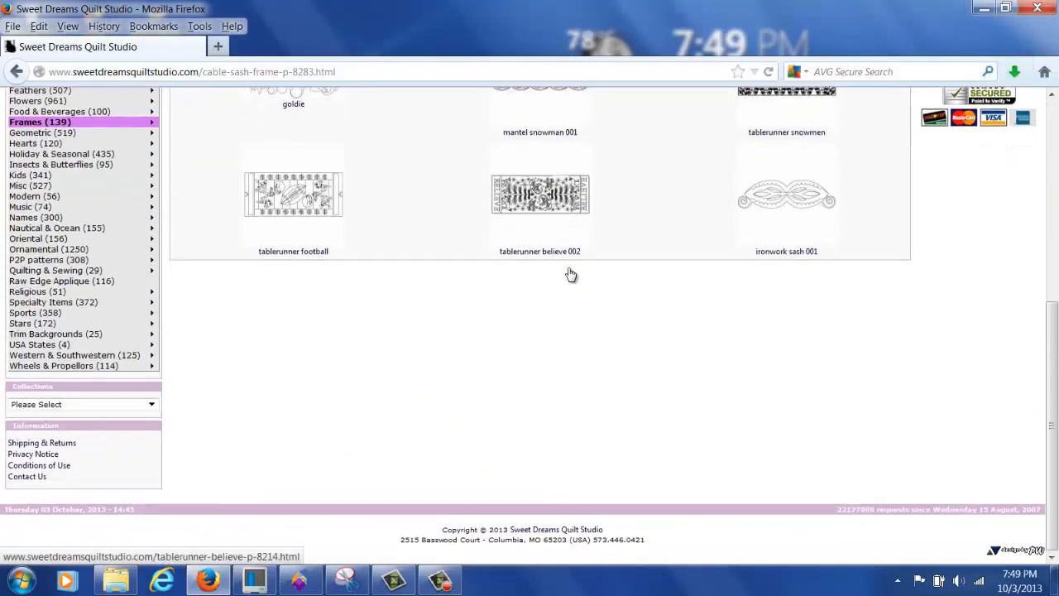
{"action": "scroll", "coordinate": [569, 274], "scroll_direction": "up", "scroll_amount": 4}
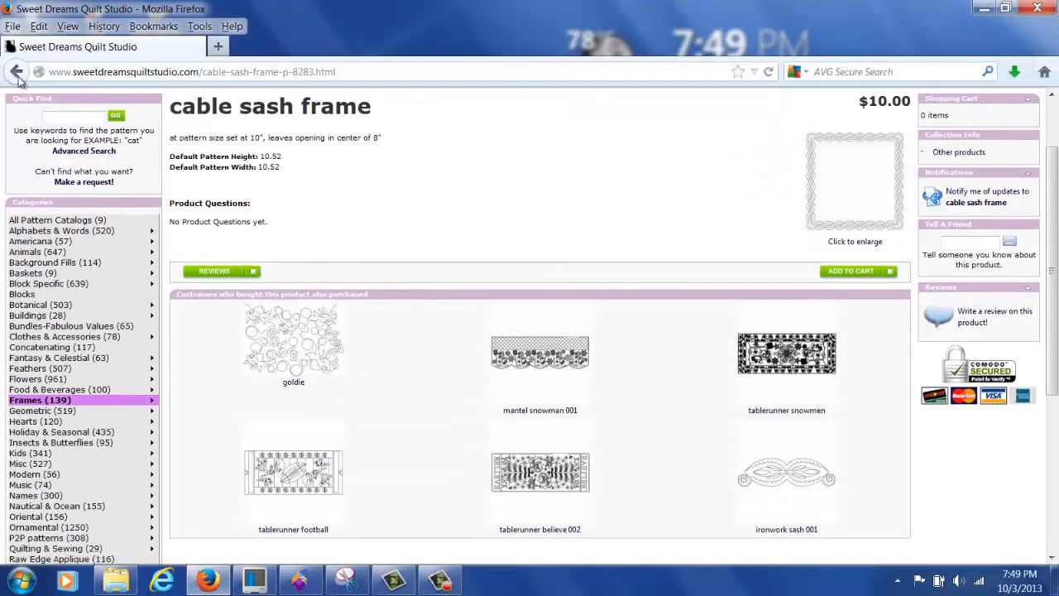
{"action": "left_click", "coordinate": [16, 72]}
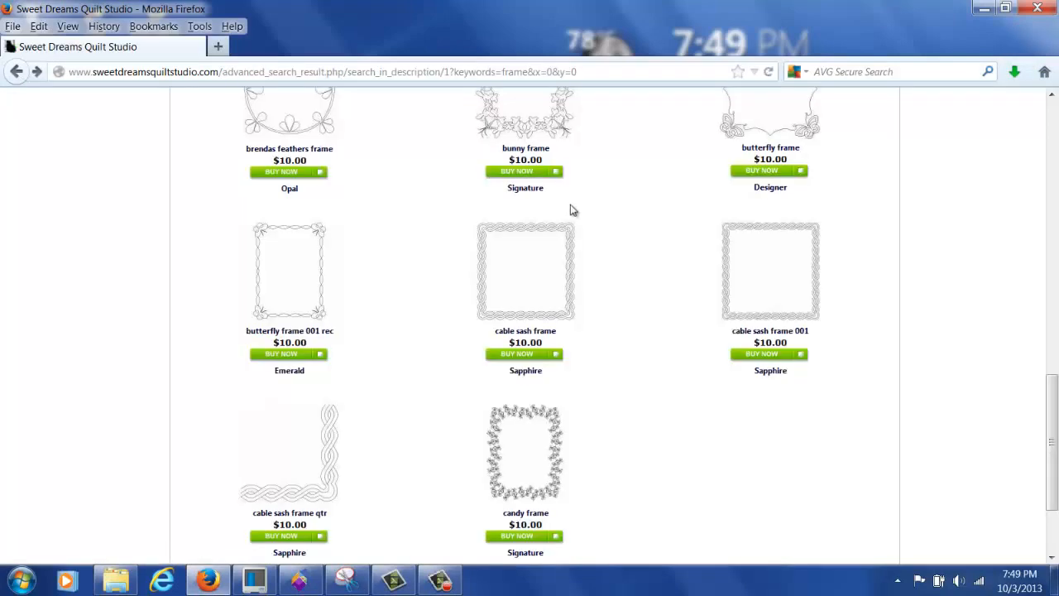
{"action": "scroll", "coordinate": [605, 307], "scroll_direction": "down", "scroll_amount": 3}
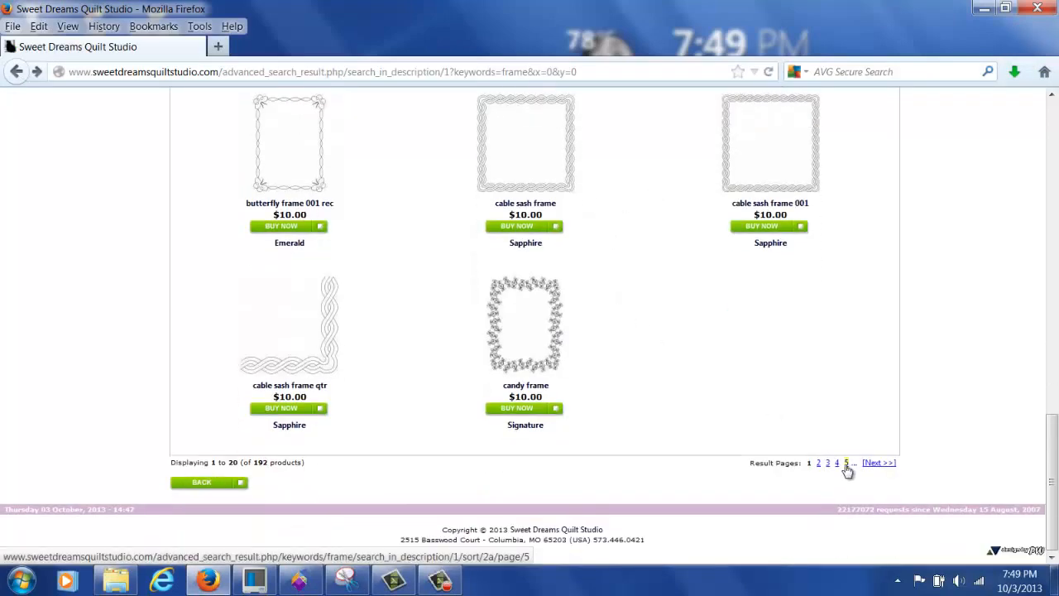
{"action": "left_click", "coordinate": [837, 463]}
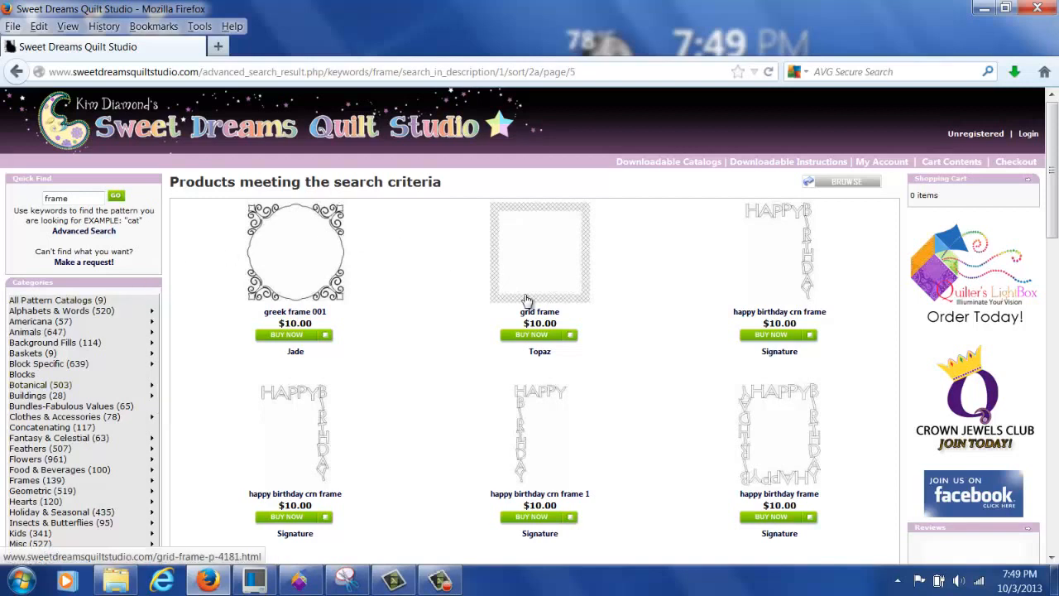
{"action": "left_click", "coordinate": [536, 310]}
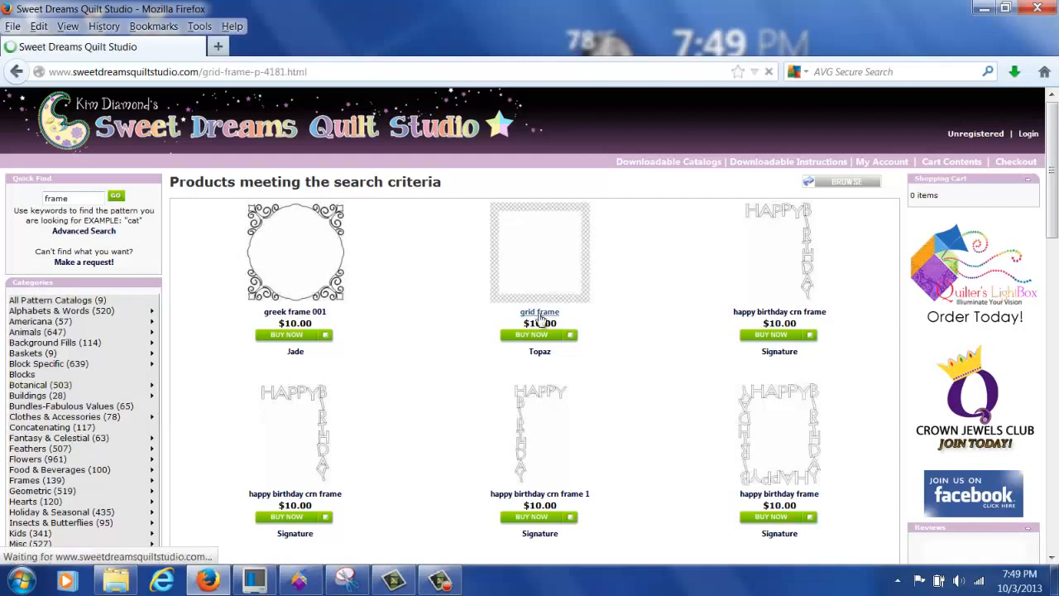
Step: Enlarge the grid frame image to full screen and start Save Image As
{"action": "left_click", "coordinate": [860, 323]}
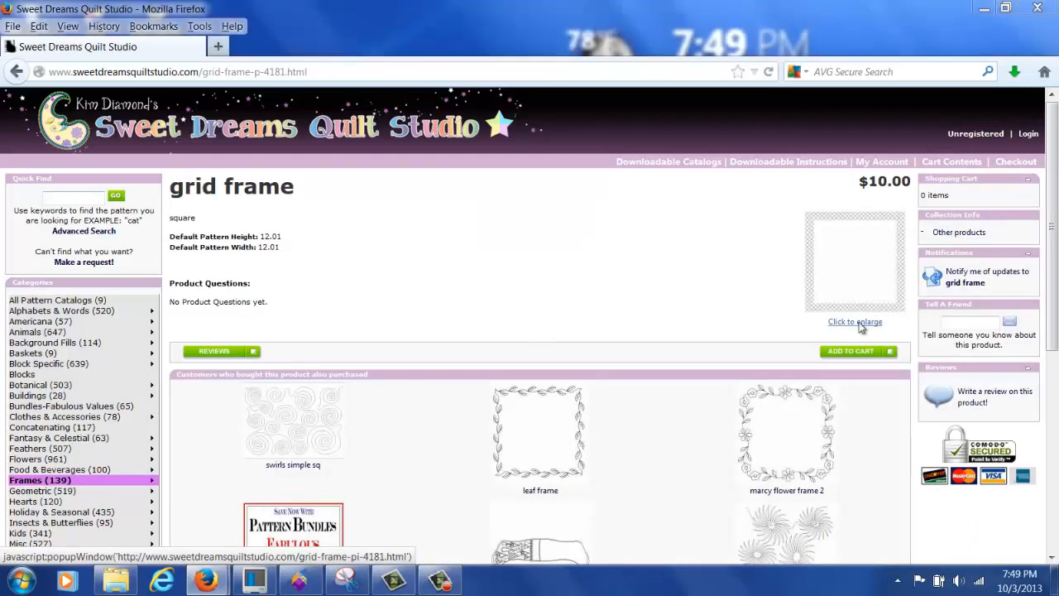
{"action": "left_click", "coordinate": [440, 108]}
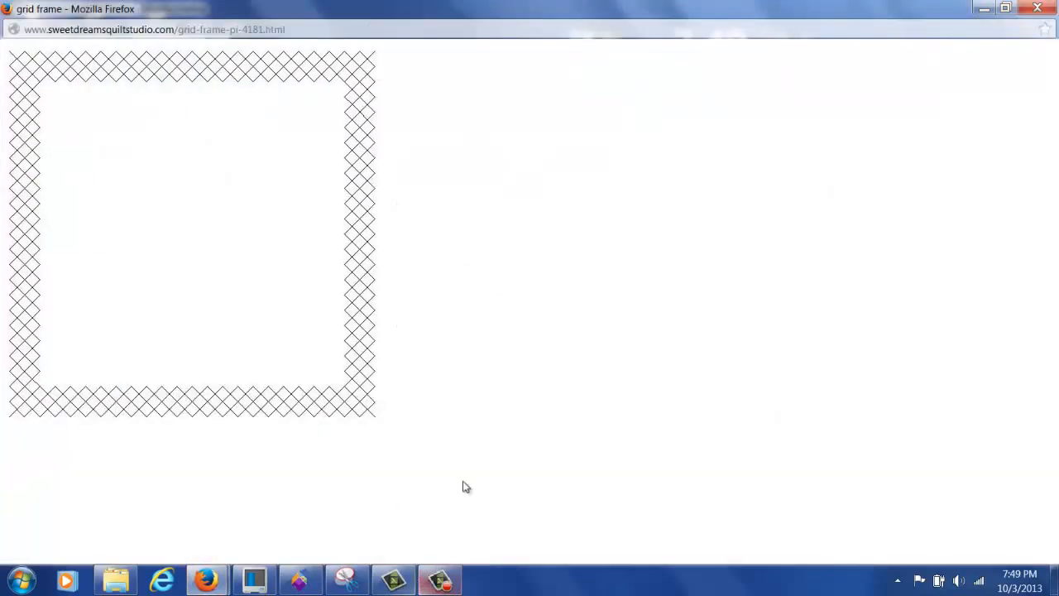
{"action": "right_click", "coordinate": [266, 345]}
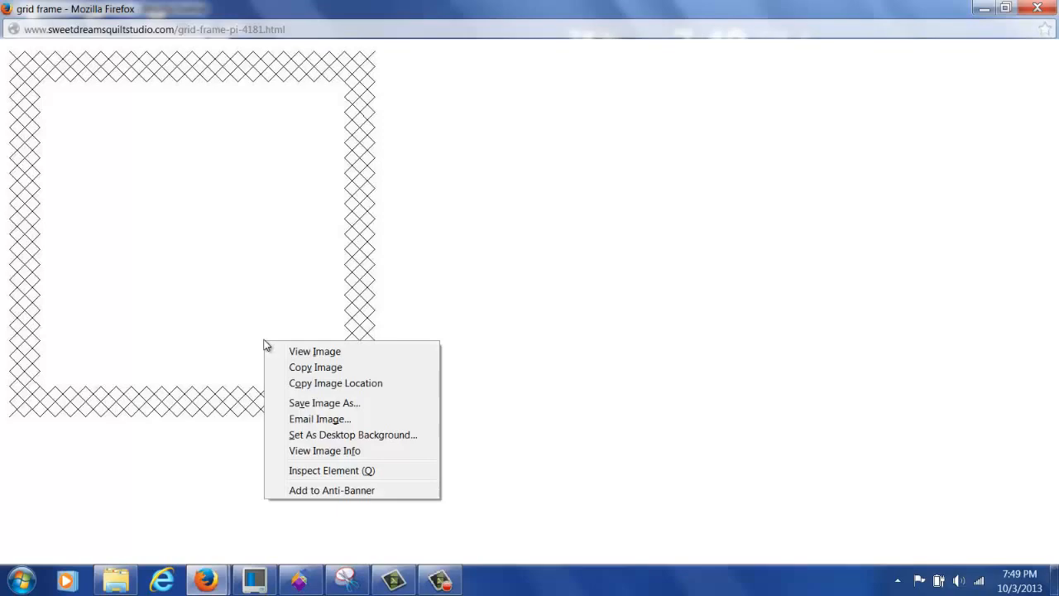
{"action": "left_click", "coordinate": [311, 403]}
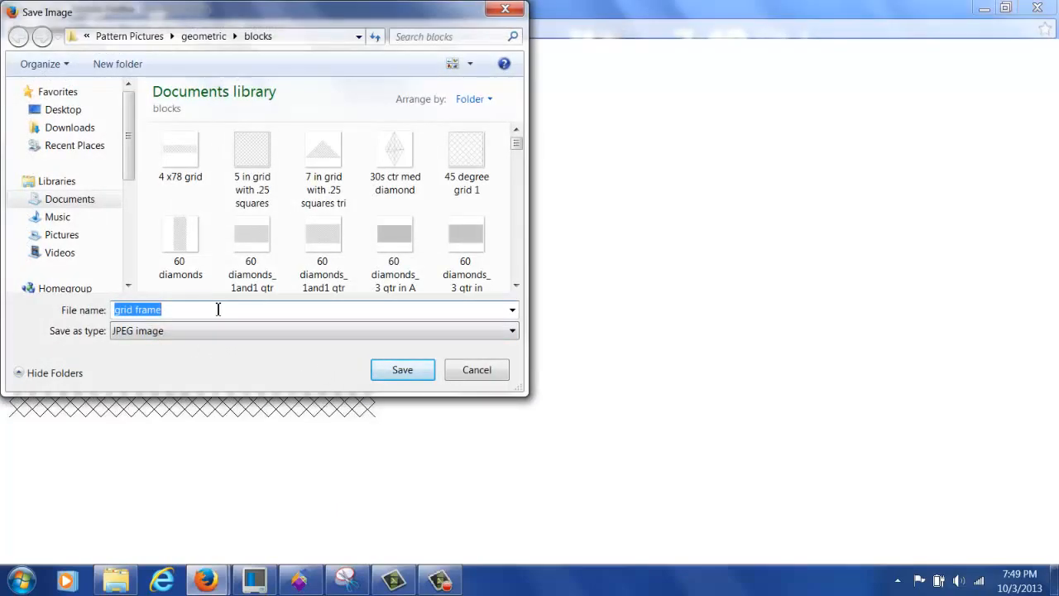
Step: Cancel the Save Image dialog for the grid frame image
{"action": "left_click", "coordinate": [481, 372]}
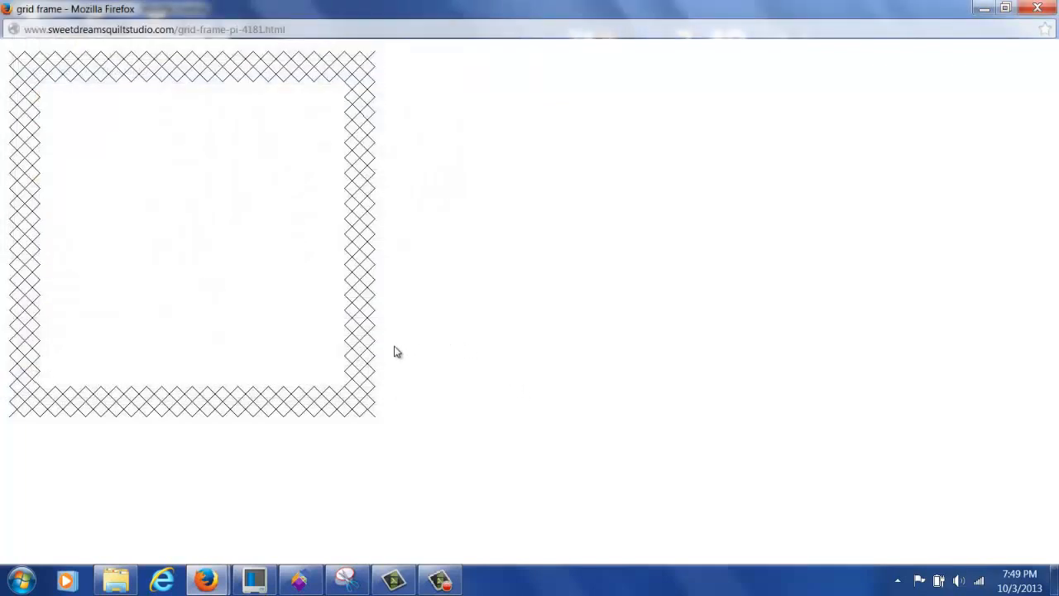
Step: Capture a new Snipping Tool snip of the whole grid frame image
{"action": "left_click", "coordinate": [351, 583]}
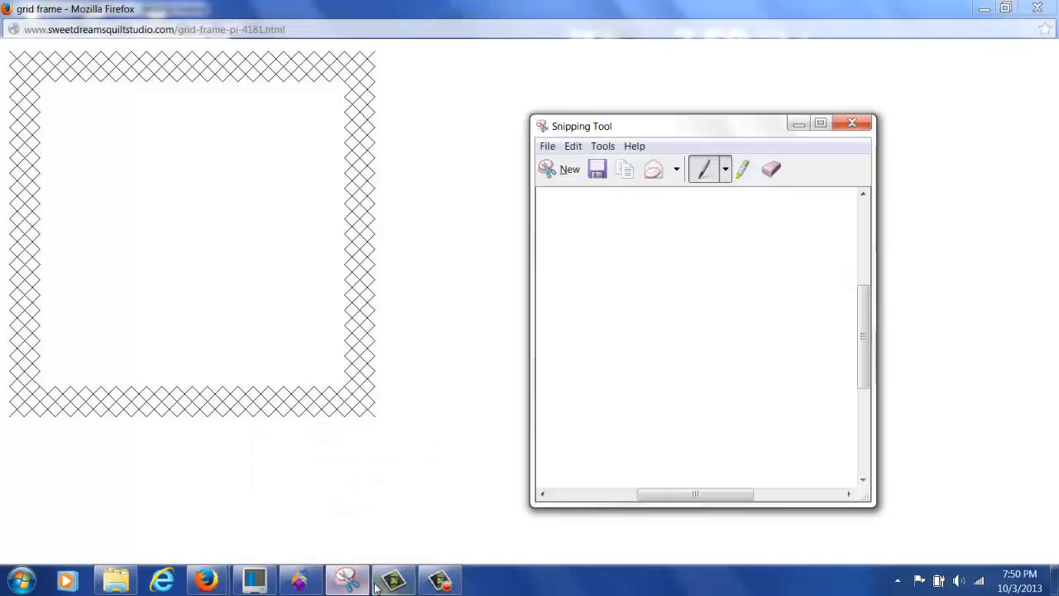
{"action": "left_click", "coordinate": [568, 171]}
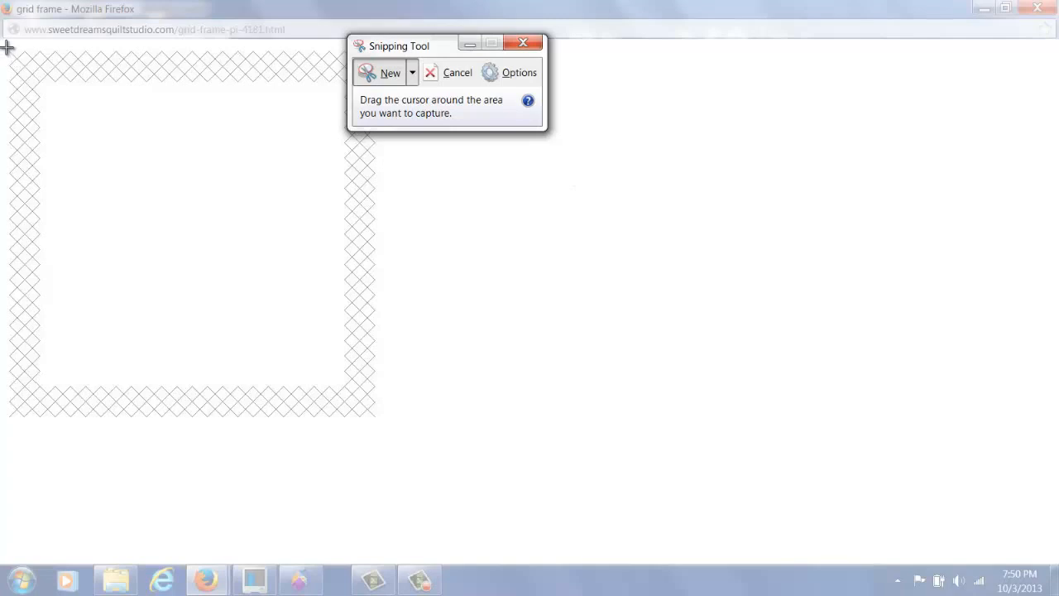
{"action": "left_click_drag", "start_coordinate": [7, 47], "coordinate": [379, 422]}
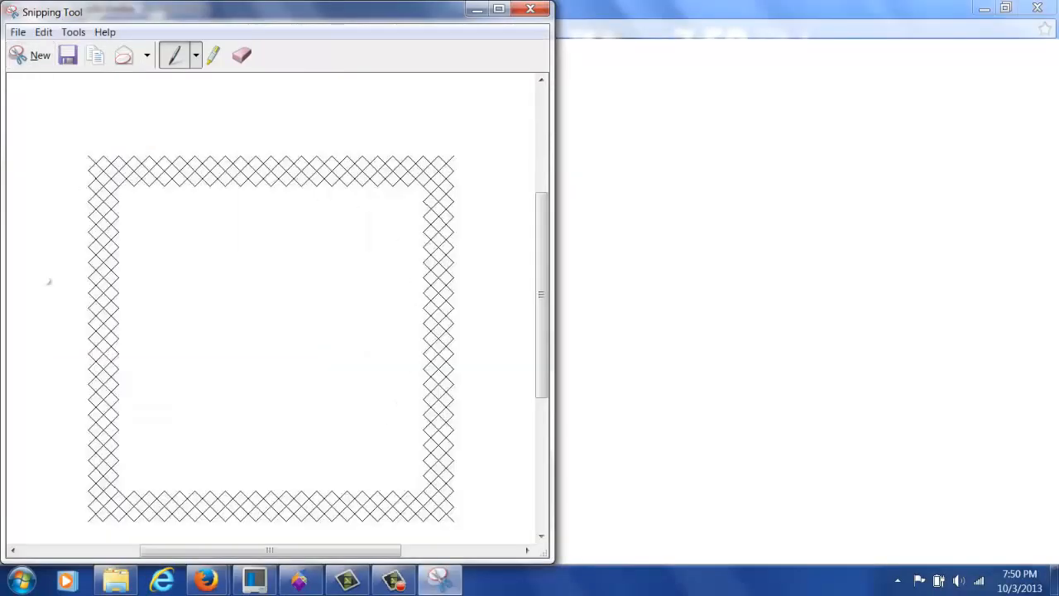
Step: Save the snip as 'kd grid frame', replacing the existing file, and return to Light Box
{"action": "left_click", "coordinate": [18, 33]}
{"action": "left_click", "coordinate": [48, 71]}
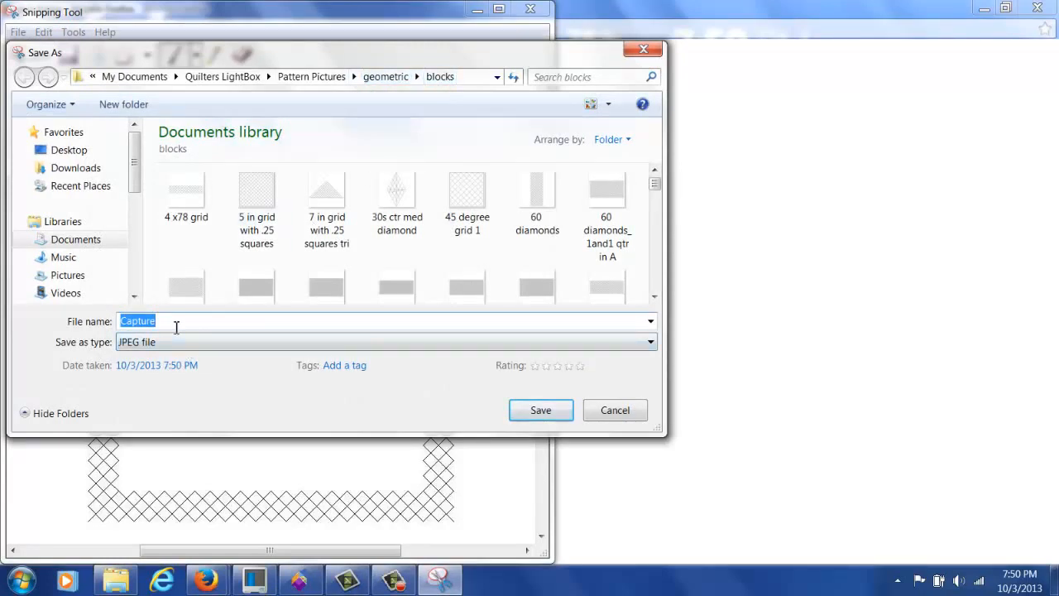
{"action": "type", "text": "kd "}
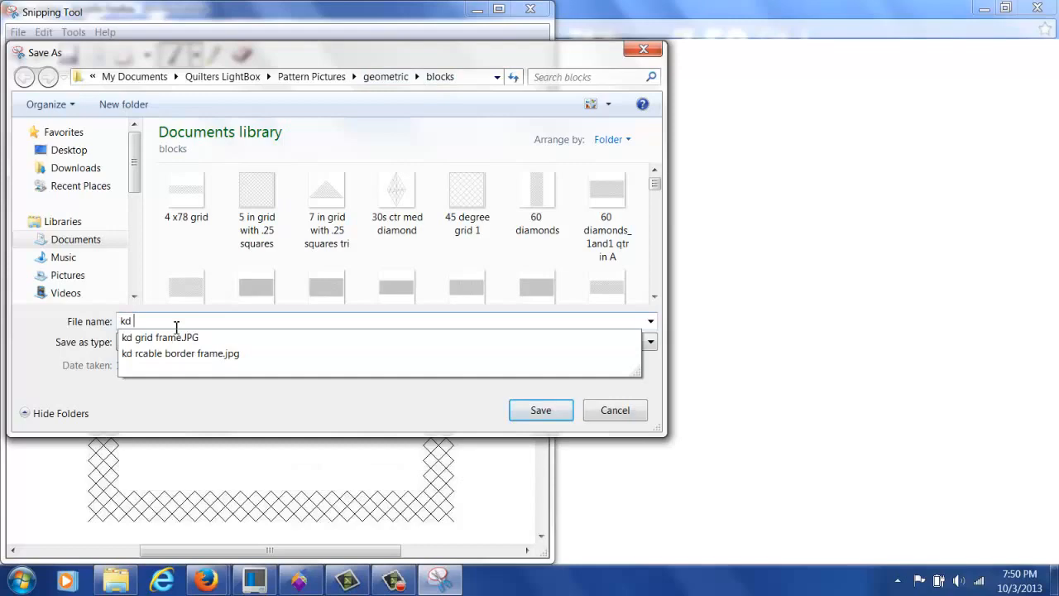
{"action": "type", "text": "g"}
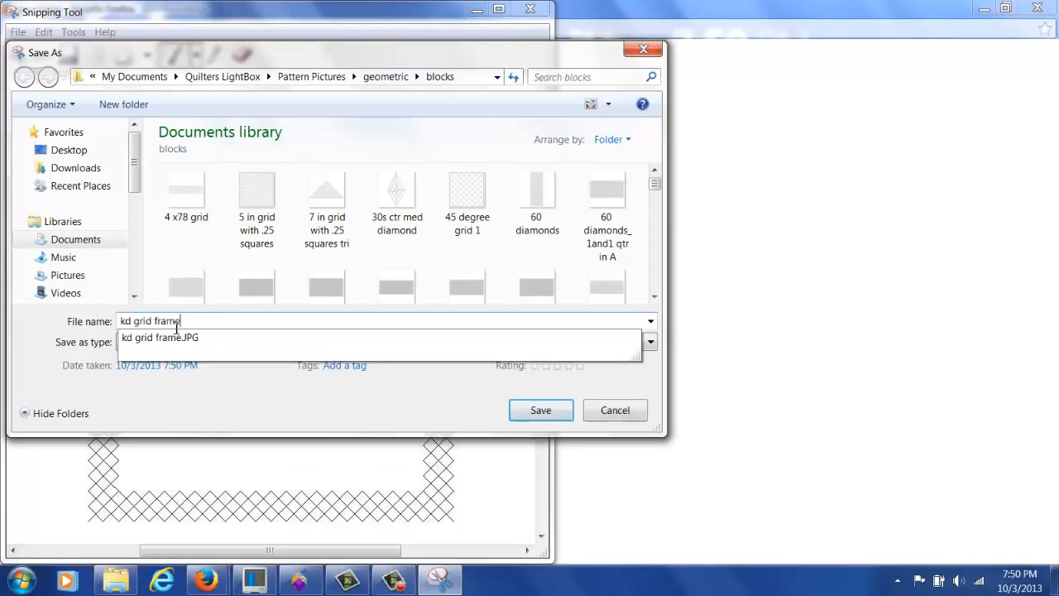
{"action": "type", "text": "rid frame"}
{"action": "key", "text": "Return"}
{"action": "left_click", "coordinate": [592, 292]}
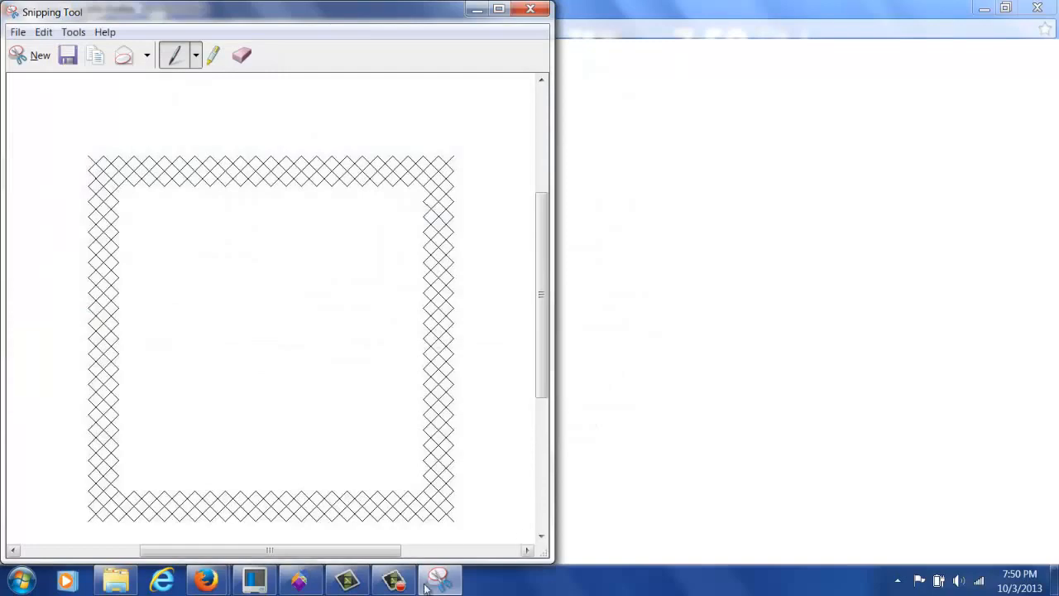
{"action": "left_click", "coordinate": [299, 580]}
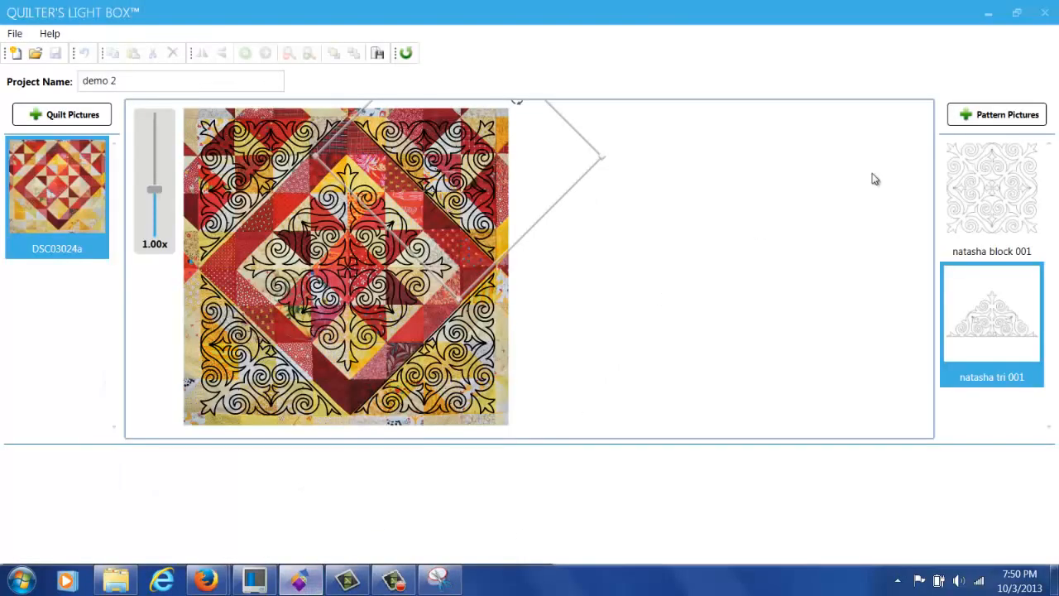
Step: Import the kd grid frame and kd rcable border frame pictures from the blocks folder
{"action": "left_click", "coordinate": [981, 122]}
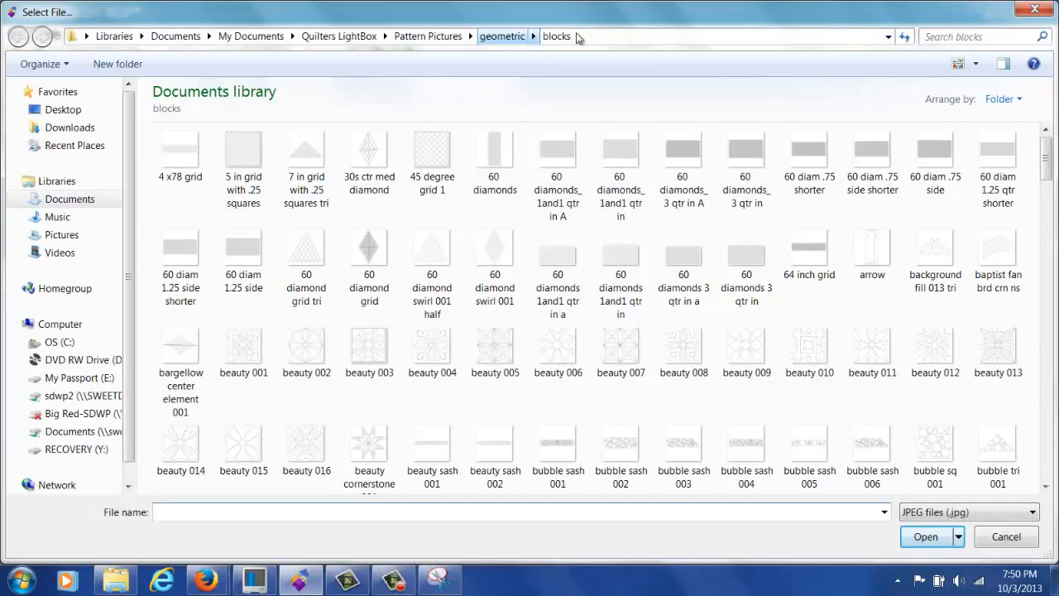
{"action": "left_click", "coordinate": [984, 354]}
{"action": "key", "text": "k"}
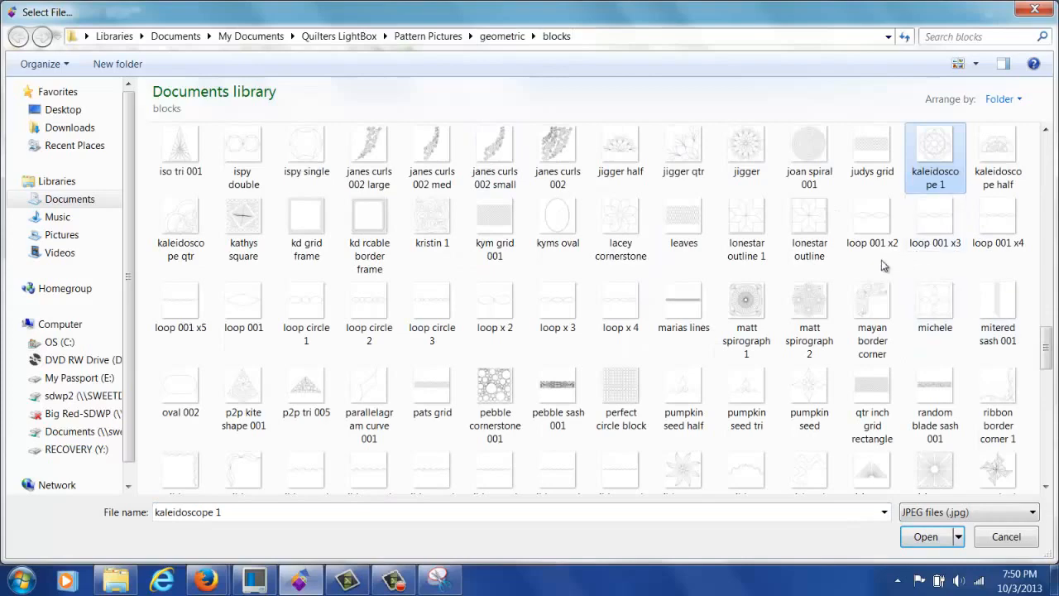
{"action": "left_click", "coordinate": [305, 230]}
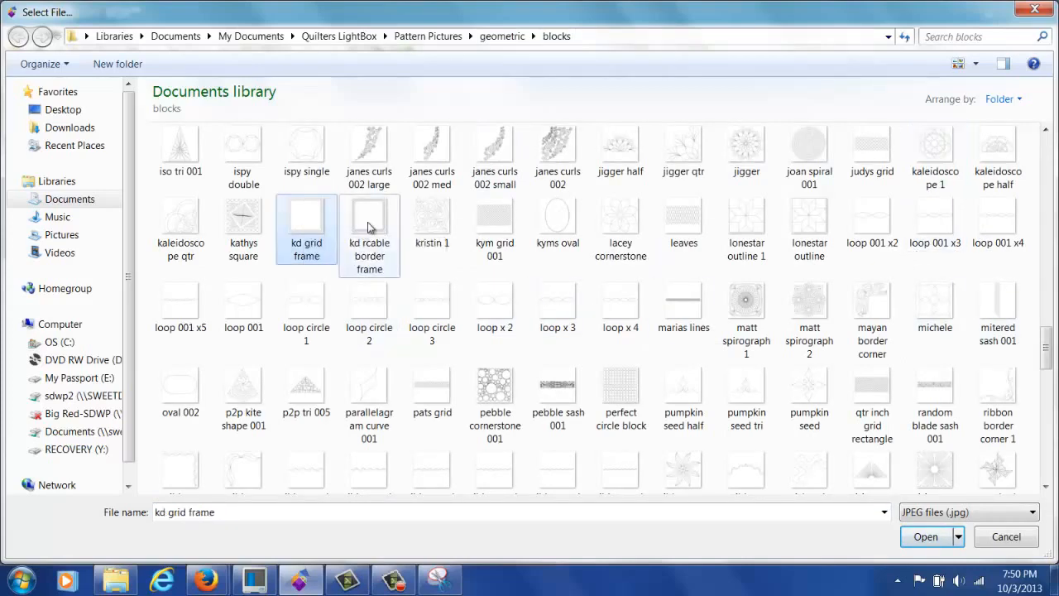
{"action": "left_click", "coordinate": [369, 228], "text": "ctrl"}
{"action": "key", "text": "Return"}
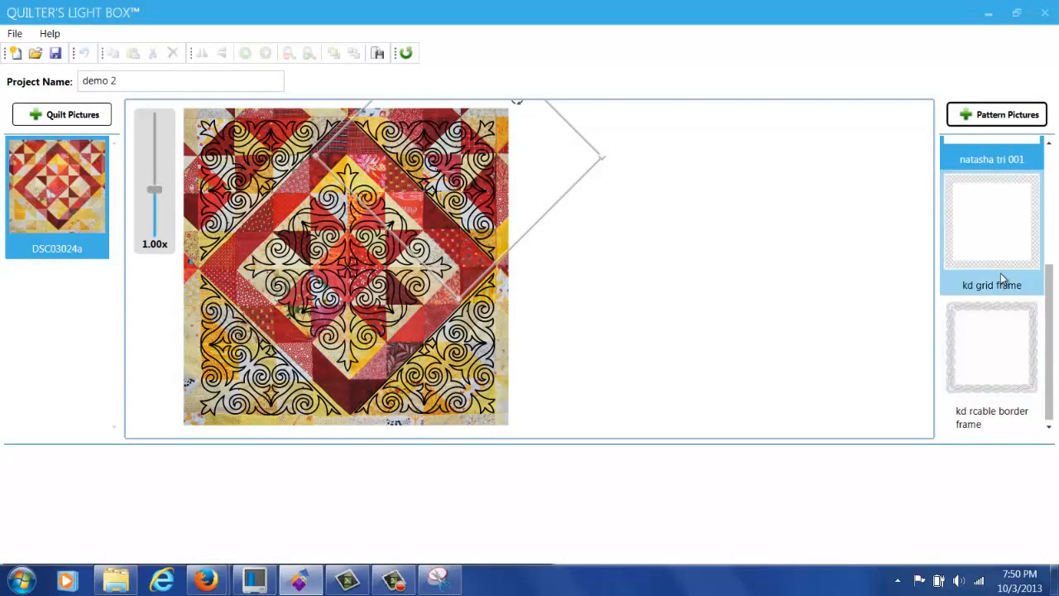
Step: Place the kd rcable border frame on the quilt, rotate it 45°, shrink it onto the red diamond
{"action": "left_click", "coordinate": [994, 396]}
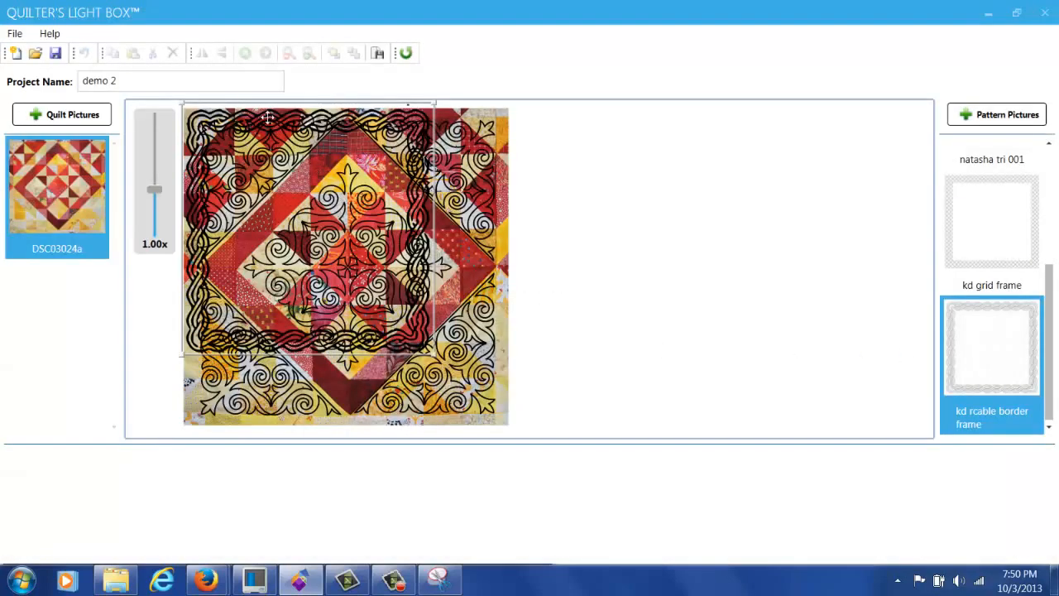
{"action": "left_click_drag", "start_coordinate": [280, 118], "coordinate": [331, 145]}
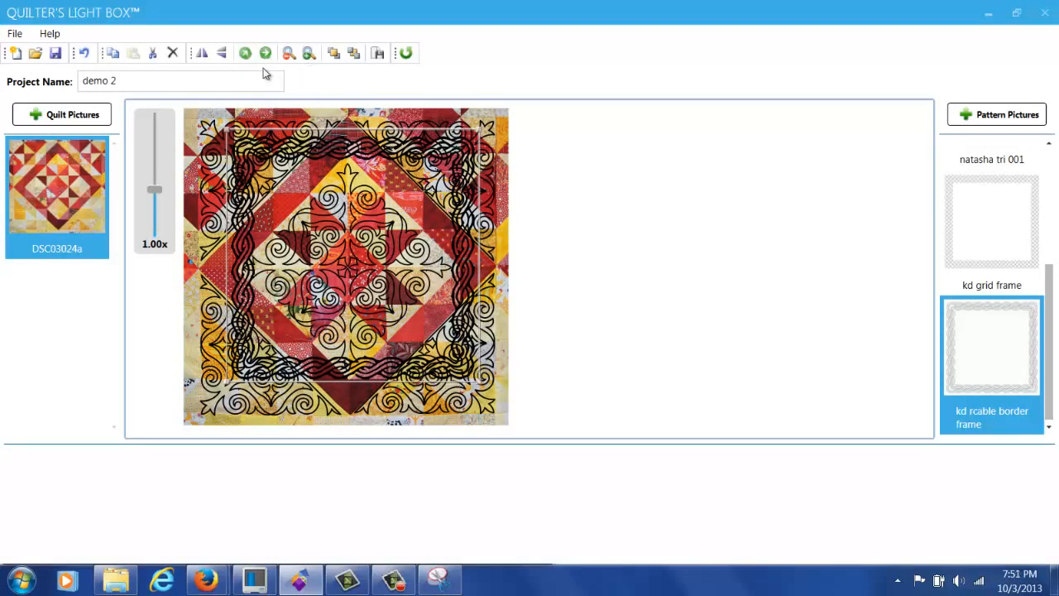
{"action": "left_click", "coordinate": [245, 53]}
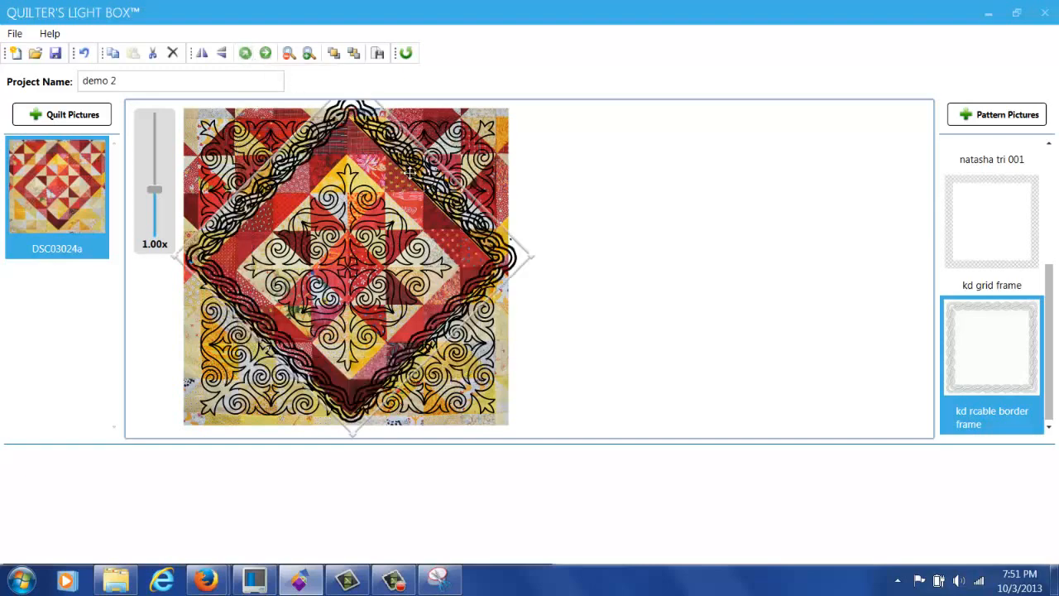
{"action": "left_click_drag", "start_coordinate": [403, 168], "coordinate": [400, 191]}
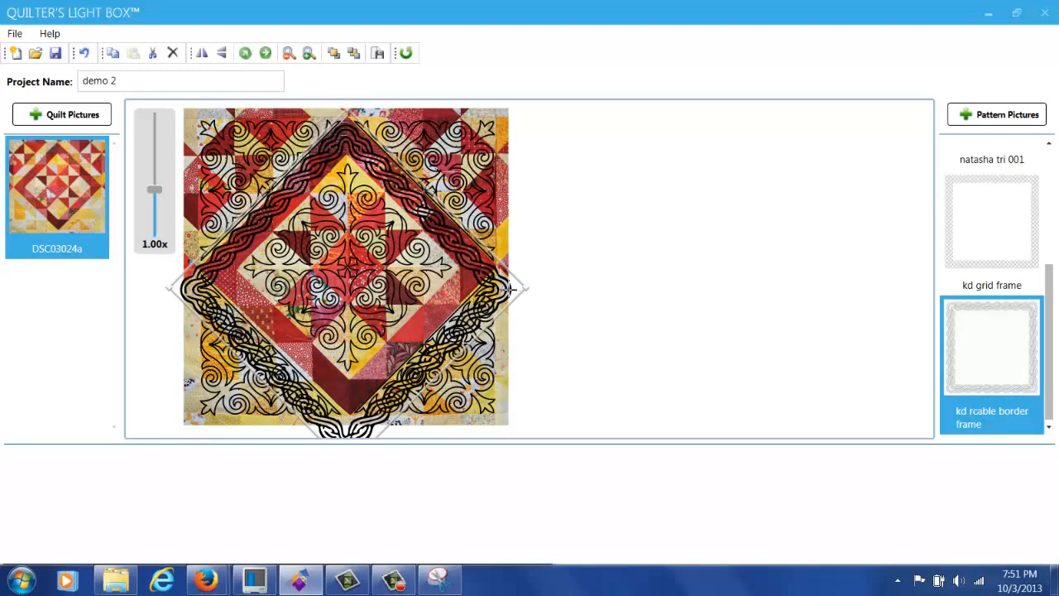
{"action": "left_click_drag", "start_coordinate": [510, 288], "coordinate": [466, 283]}
{"action": "left_click_drag", "start_coordinate": [282, 339], "coordinate": [314, 315]}
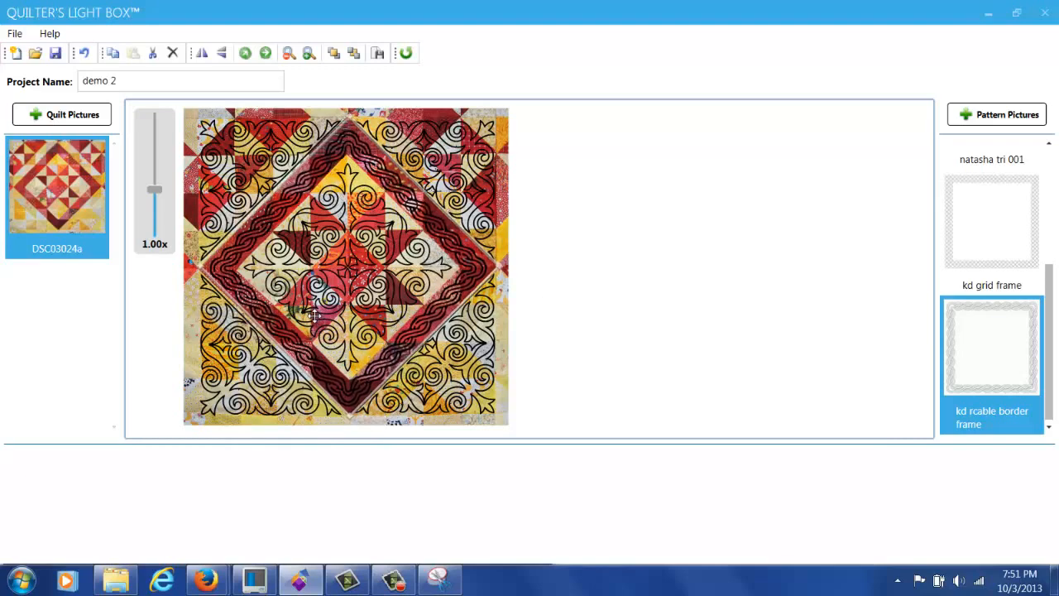
{"action": "left_click_drag", "start_coordinate": [313, 316], "coordinate": [316, 314]}
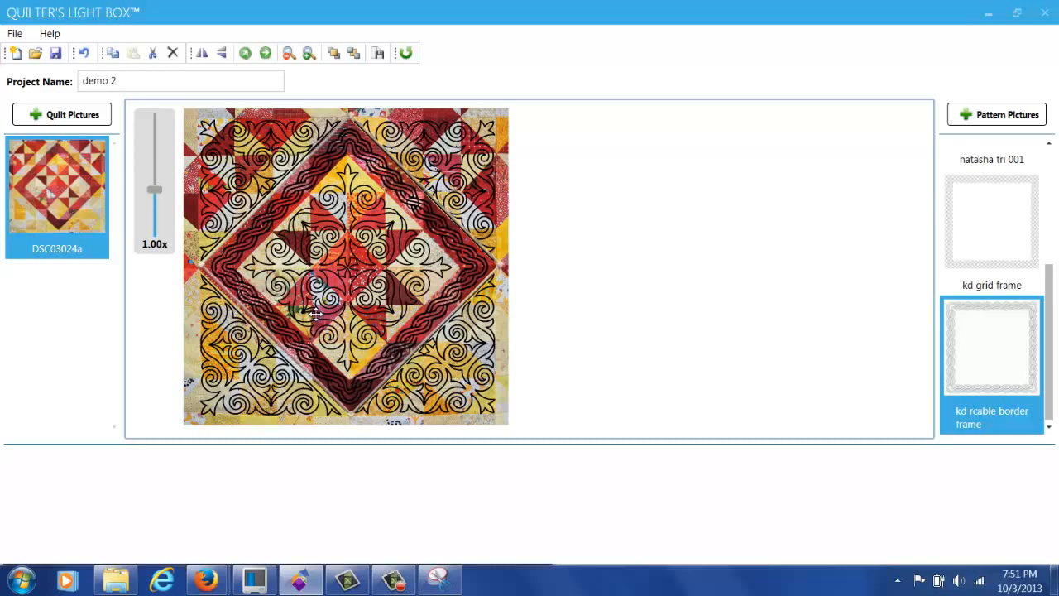
Step: Make the cable border diamond's lines white
{"action": "right_click", "coordinate": [466, 259]}
{"action": "mouse_move", "coordinate": [524, 197]}
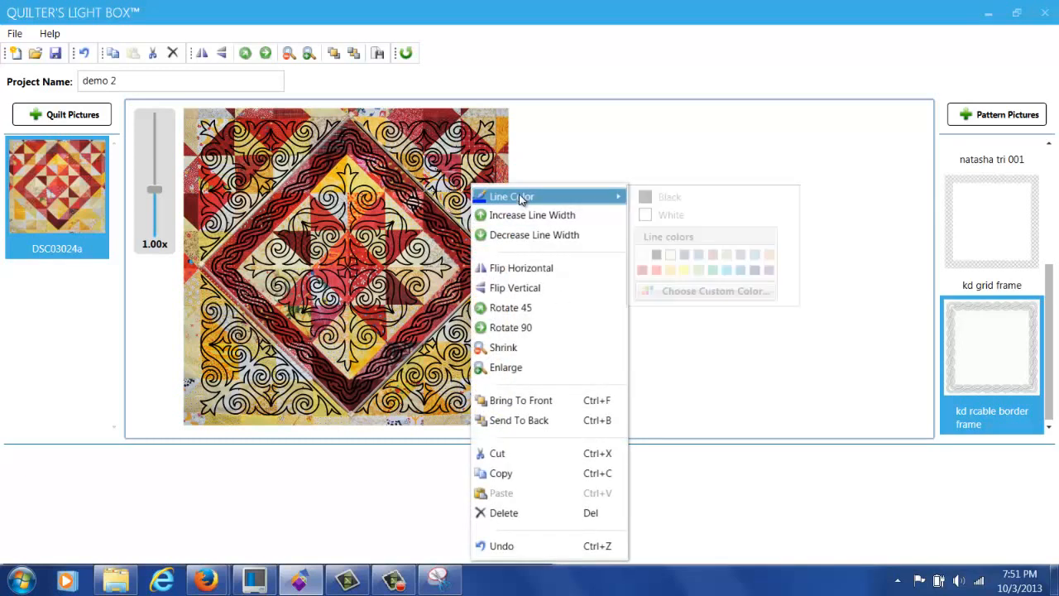
{"action": "left_click", "coordinate": [669, 217]}
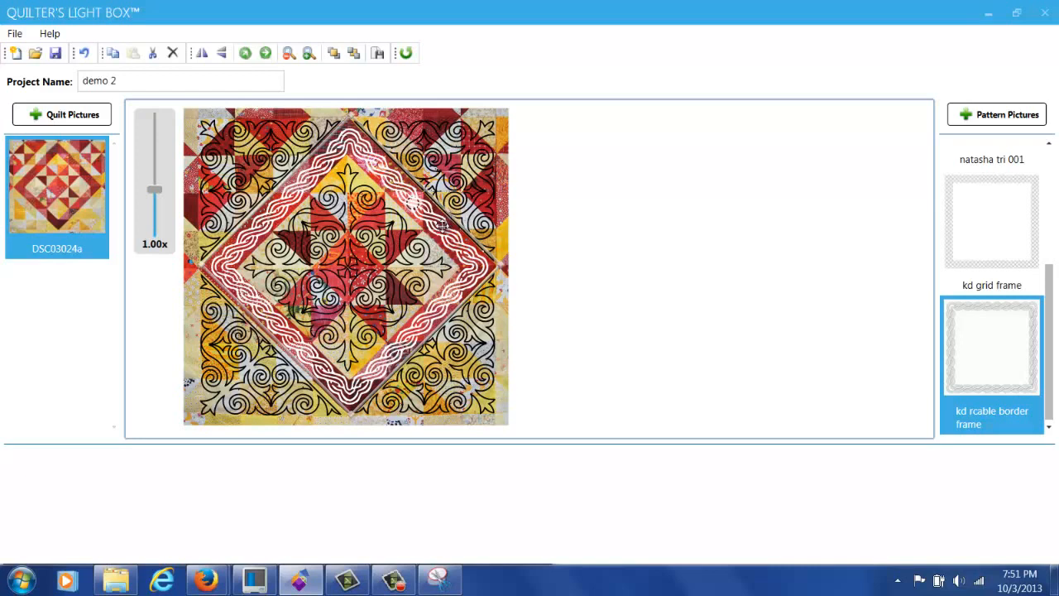
Step: Save the quilt design as a block, then delete the cable border
{"action": "right_click", "coordinate": [444, 233]}
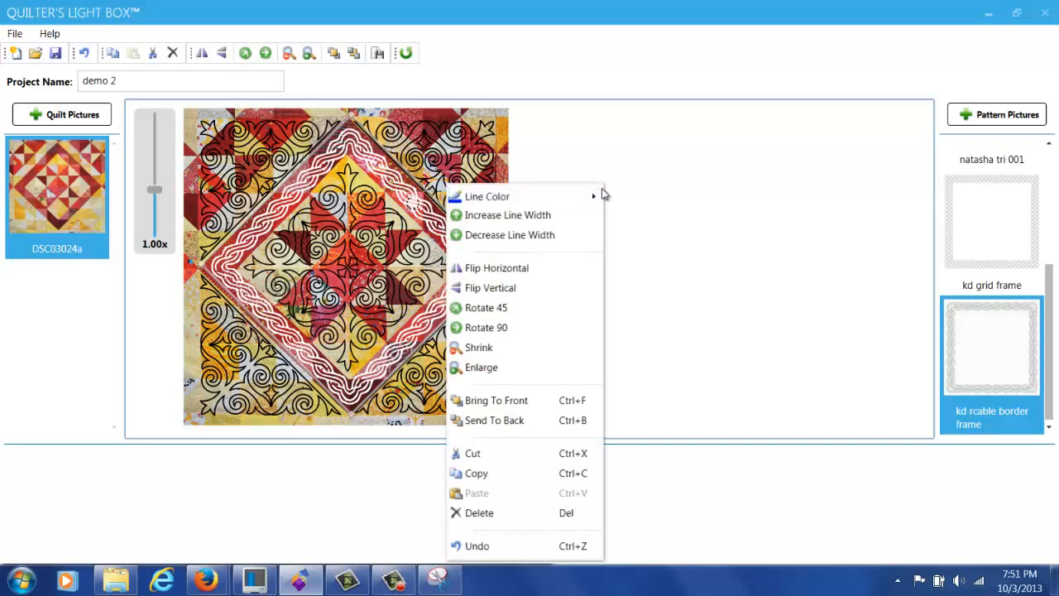
{"action": "left_click", "coordinate": [572, 139]}
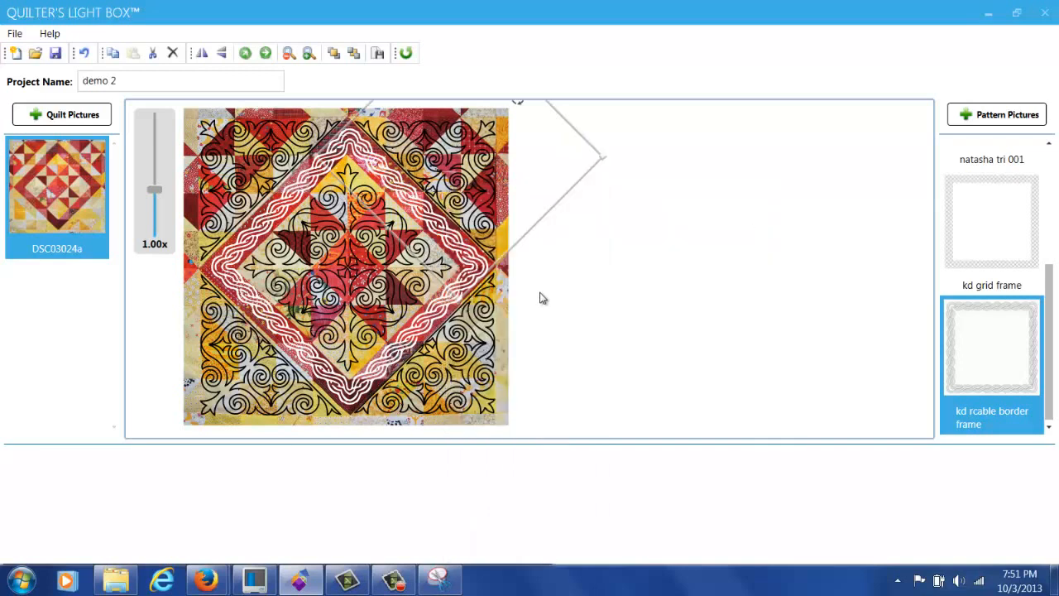
{"action": "right_click", "coordinate": [533, 302]}
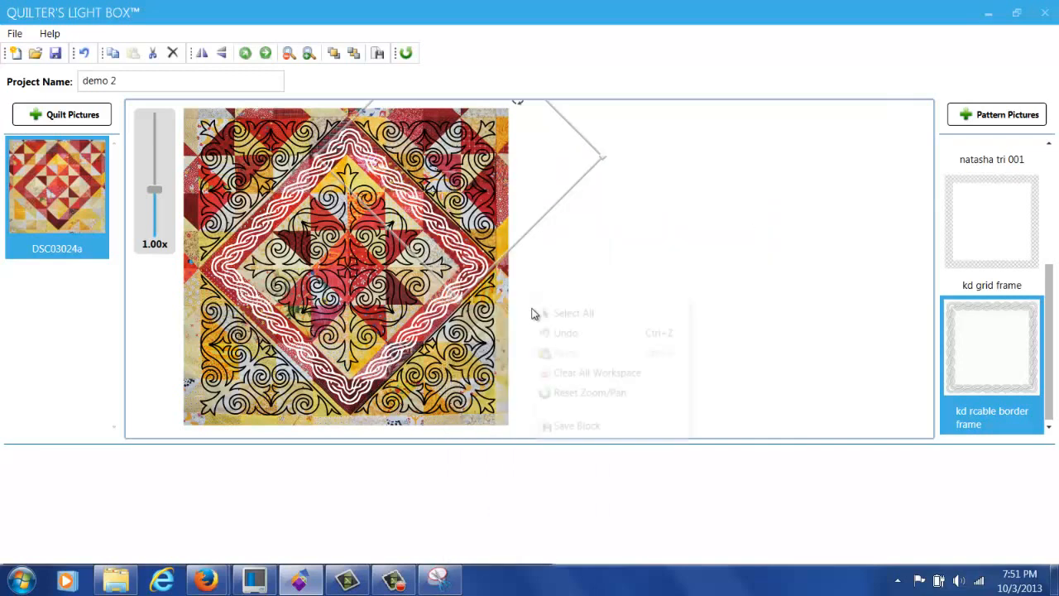
{"action": "left_click", "coordinate": [588, 427]}
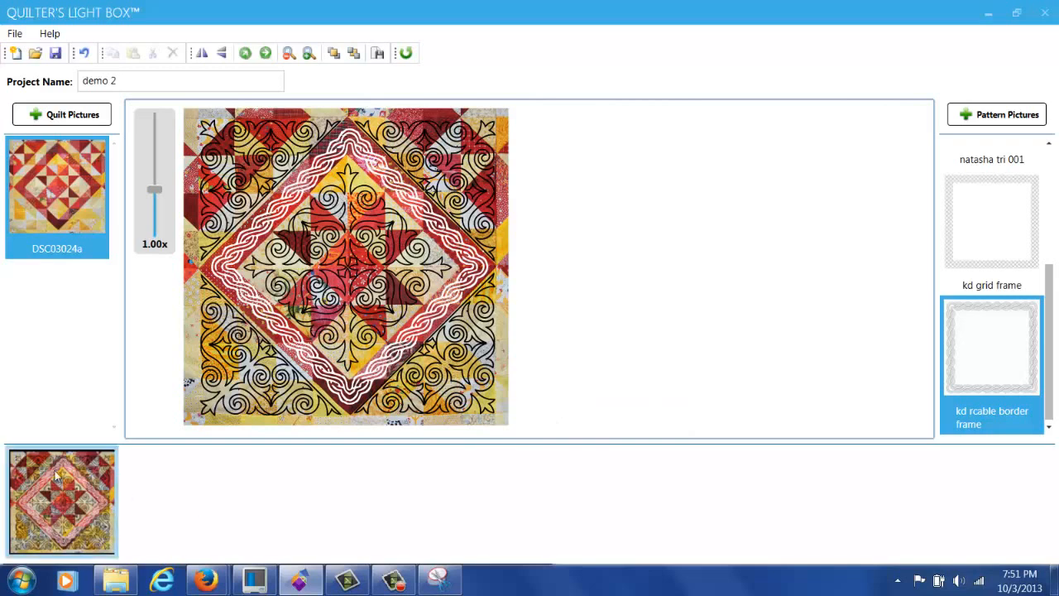
{"action": "left_click", "coordinate": [455, 239]}
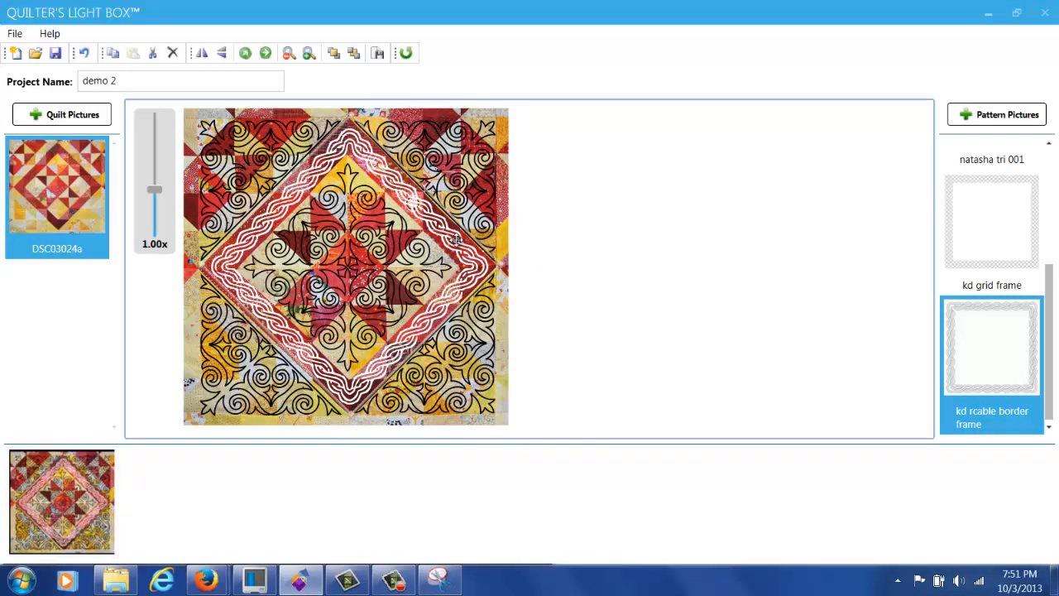
{"action": "key", "text": "Delete"}
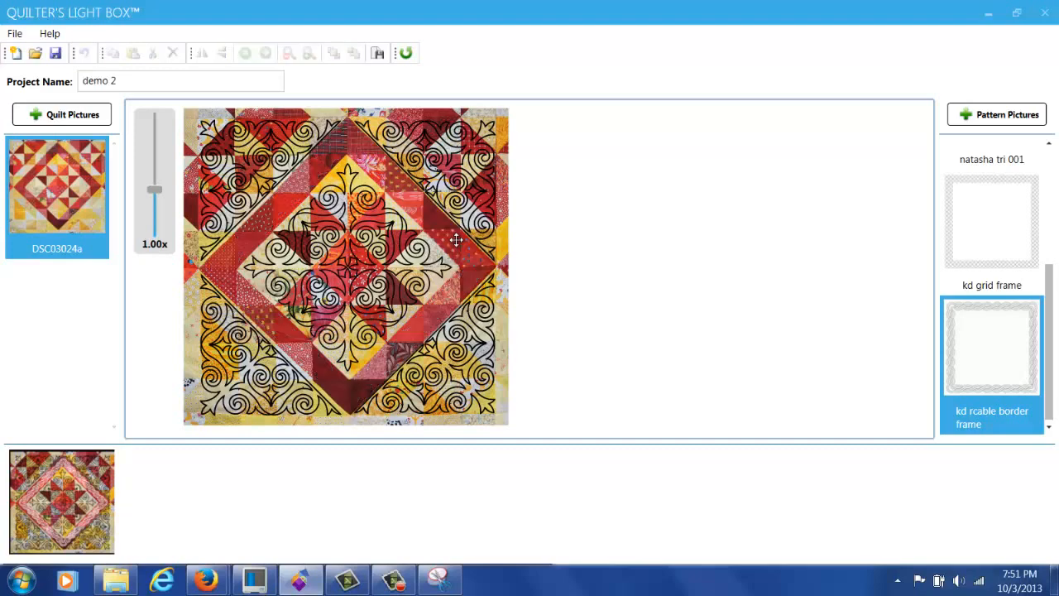
Step: Add the kd grid frame, thicken its lines, rotate 45° and centre the resized diamond
{"action": "double_click", "coordinate": [1020, 272]}
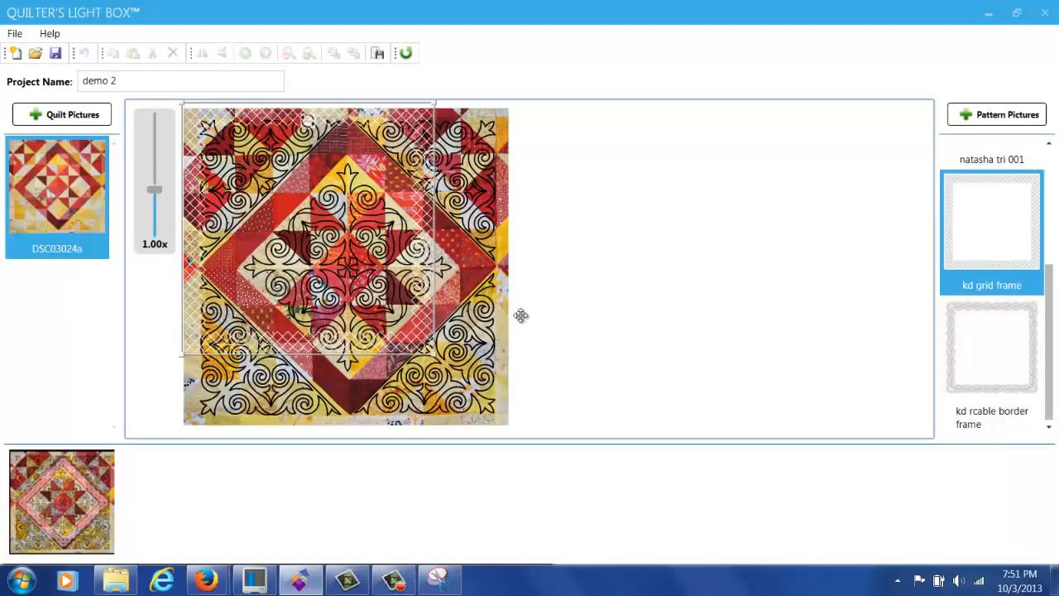
{"action": "left_click_drag", "start_coordinate": [346, 131], "coordinate": [364, 147]}
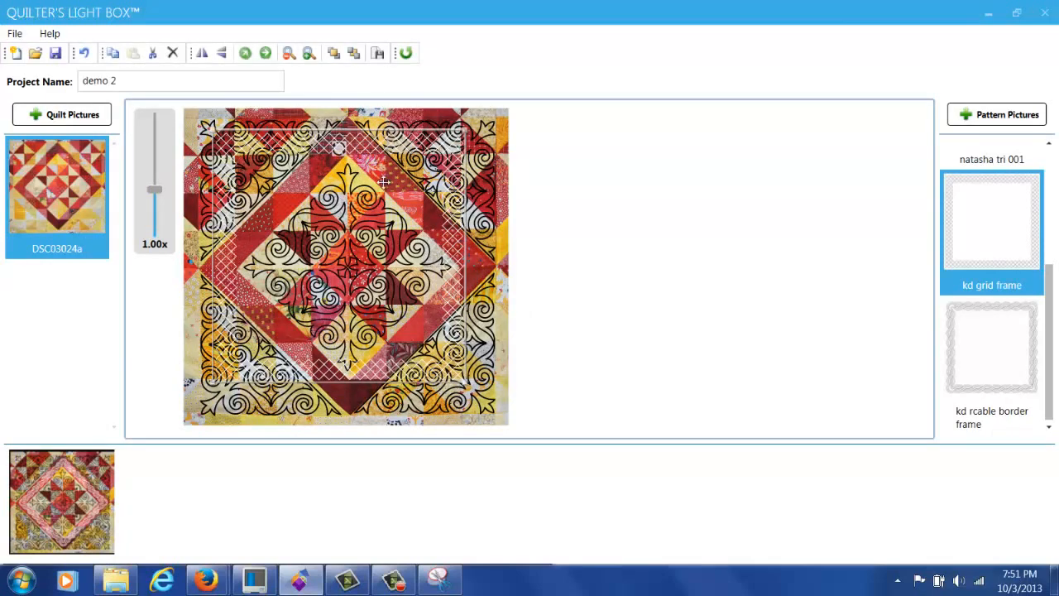
{"action": "right_click", "coordinate": [411, 153]}
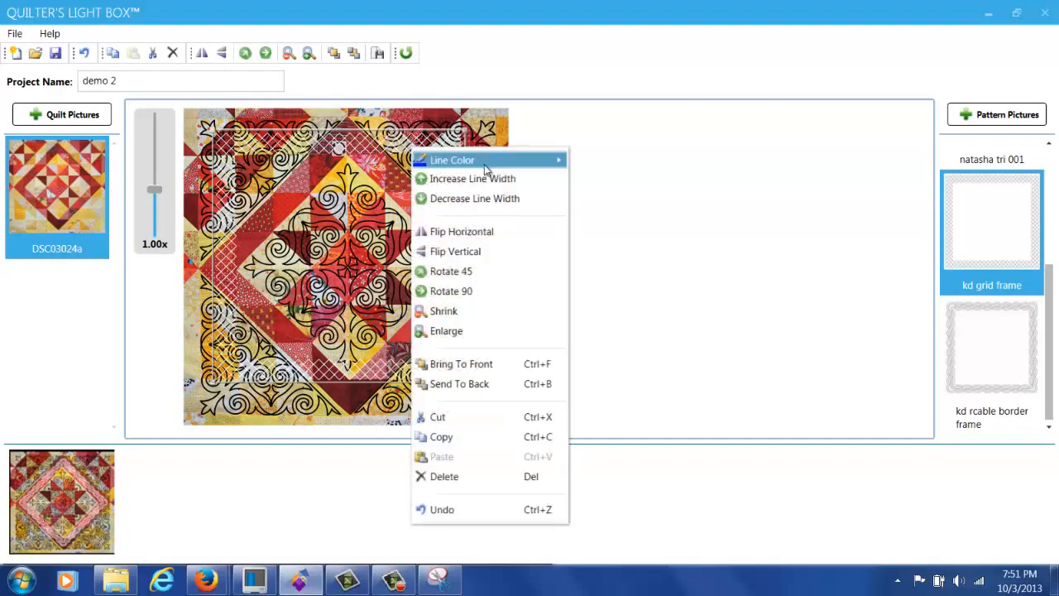
{"action": "left_click", "coordinate": [484, 180]}
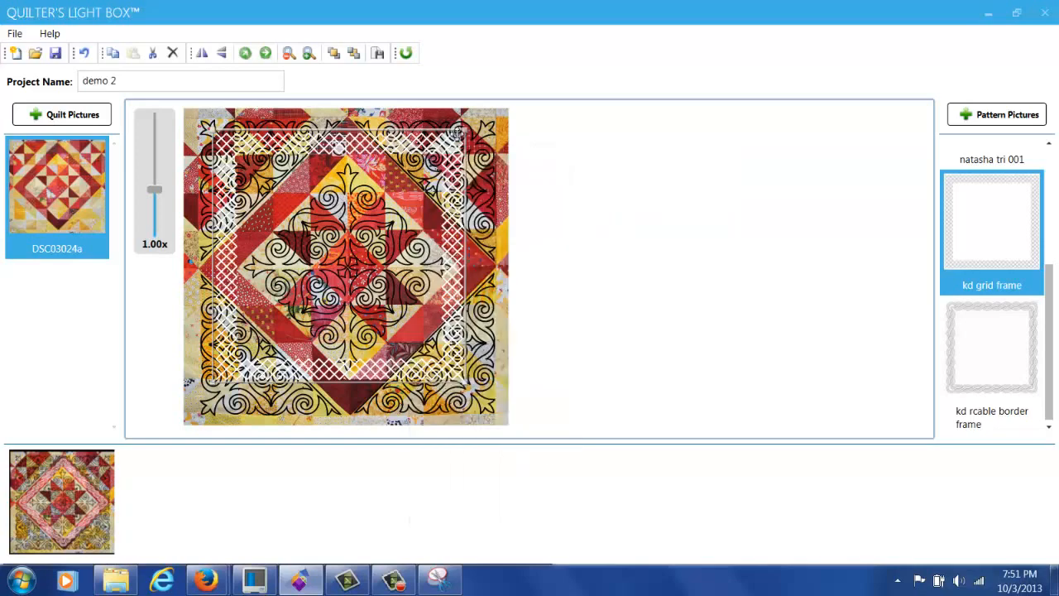
{"action": "left_click", "coordinate": [245, 53]}
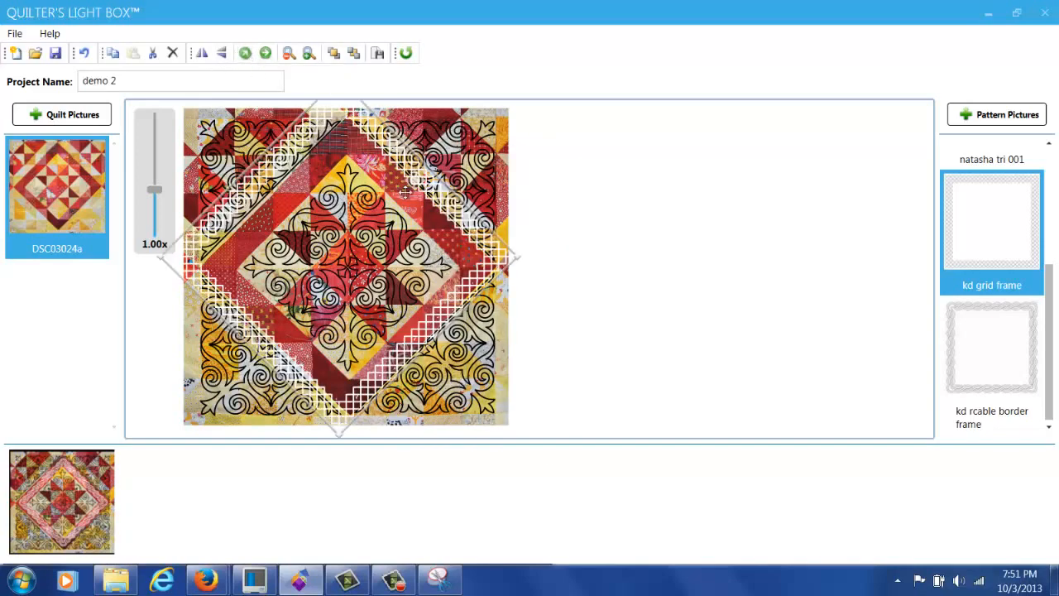
{"action": "scroll", "coordinate": [443, 218], "scroll_direction": "up", "scroll_amount": 2}
{"action": "left_click_drag", "start_coordinate": [442, 217], "coordinate": [439, 218]}
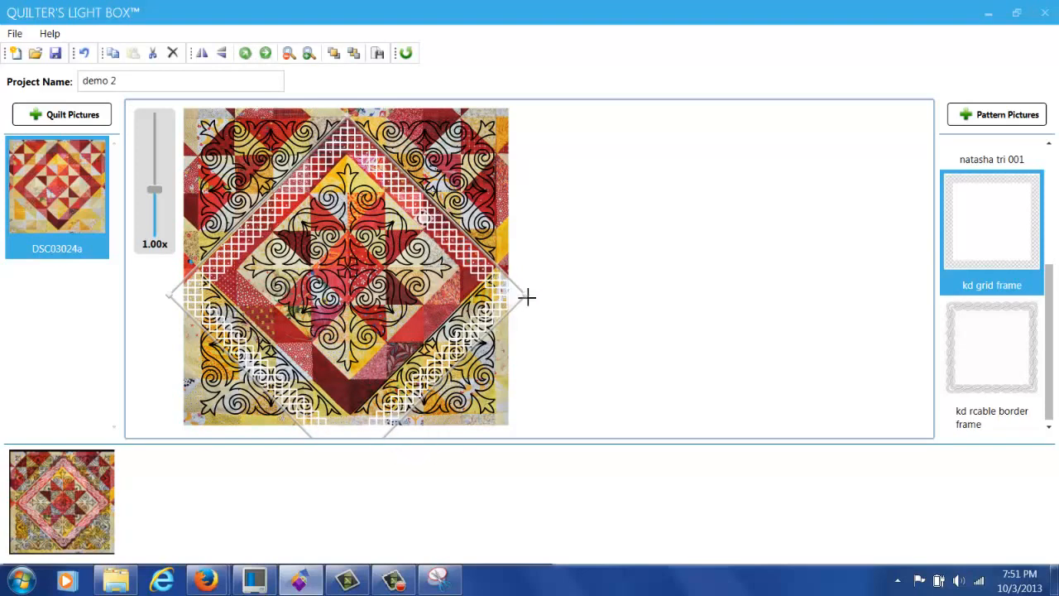
{"action": "left_click_drag", "start_coordinate": [511, 288], "coordinate": [456, 285]}
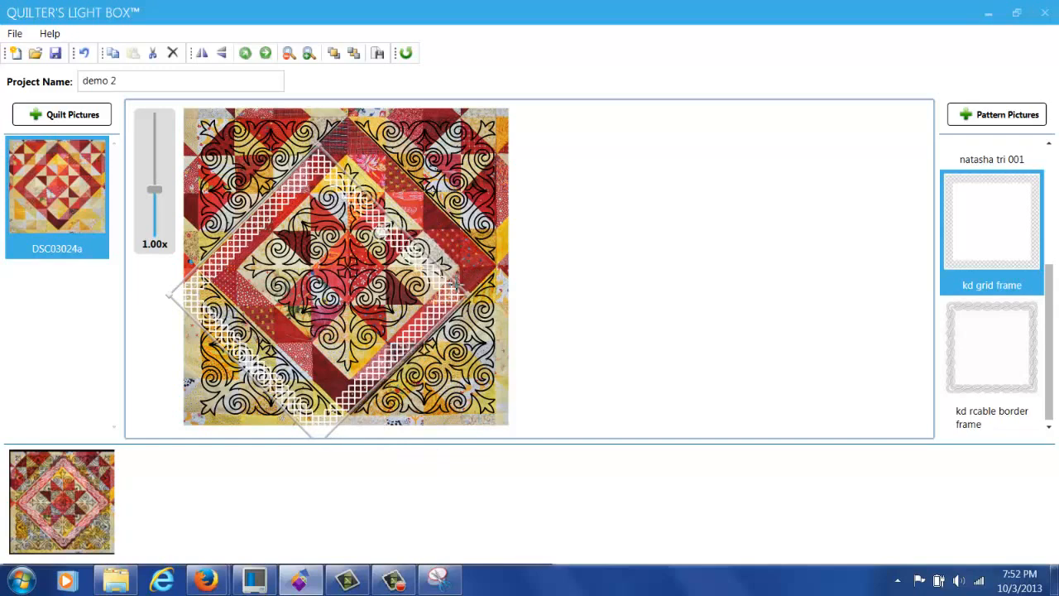
{"action": "left_click_drag", "start_coordinate": [357, 314], "coordinate": [387, 289]}
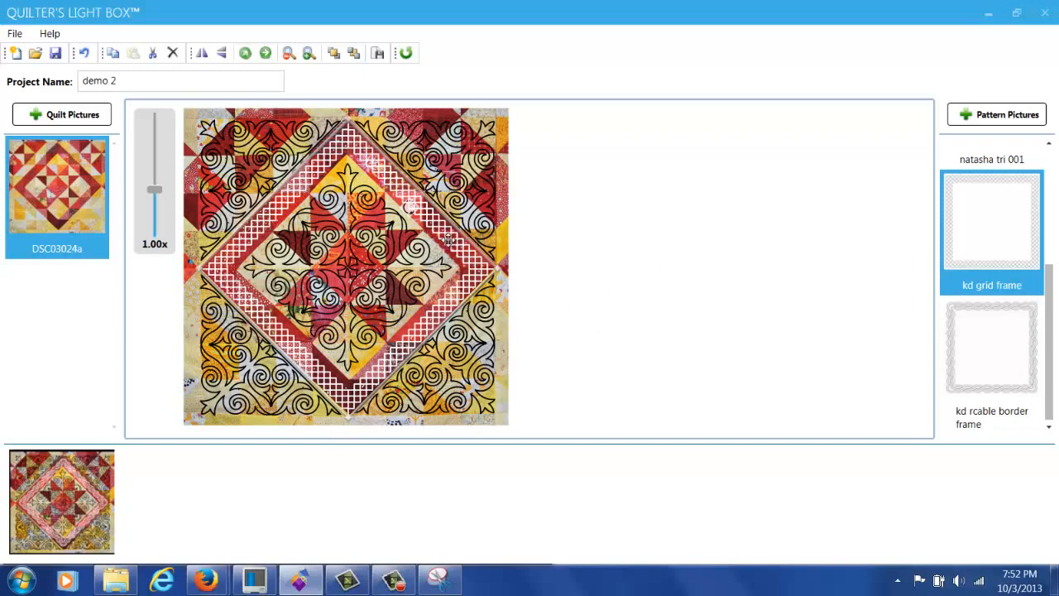
Step: Change the grid frame's line colour to yellow
{"action": "right_click", "coordinate": [452, 186]}
{"action": "mouse_move", "coordinate": [585, 200]}
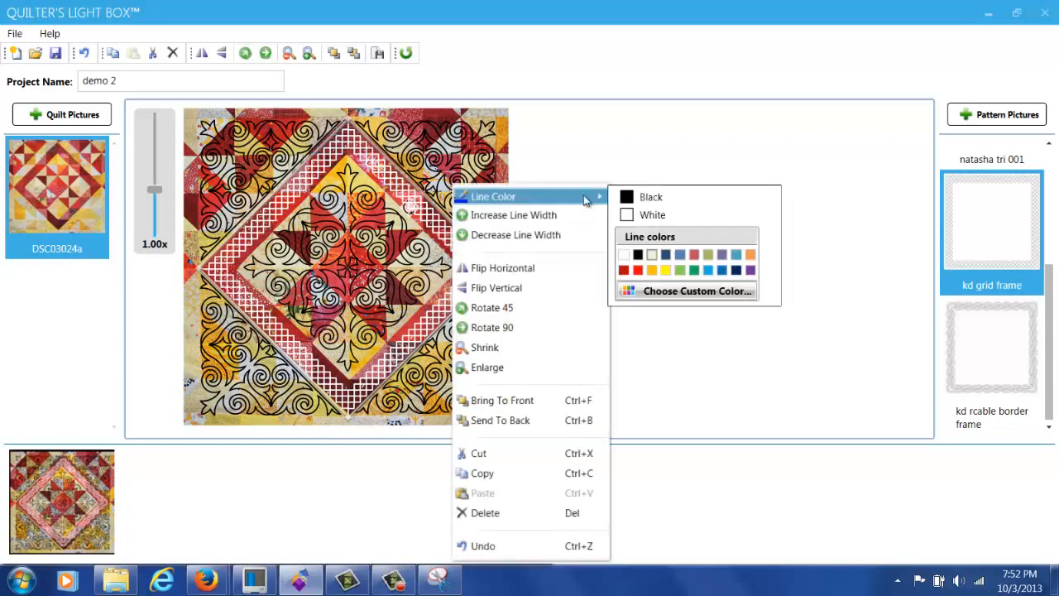
{"action": "left_click", "coordinate": [663, 271]}
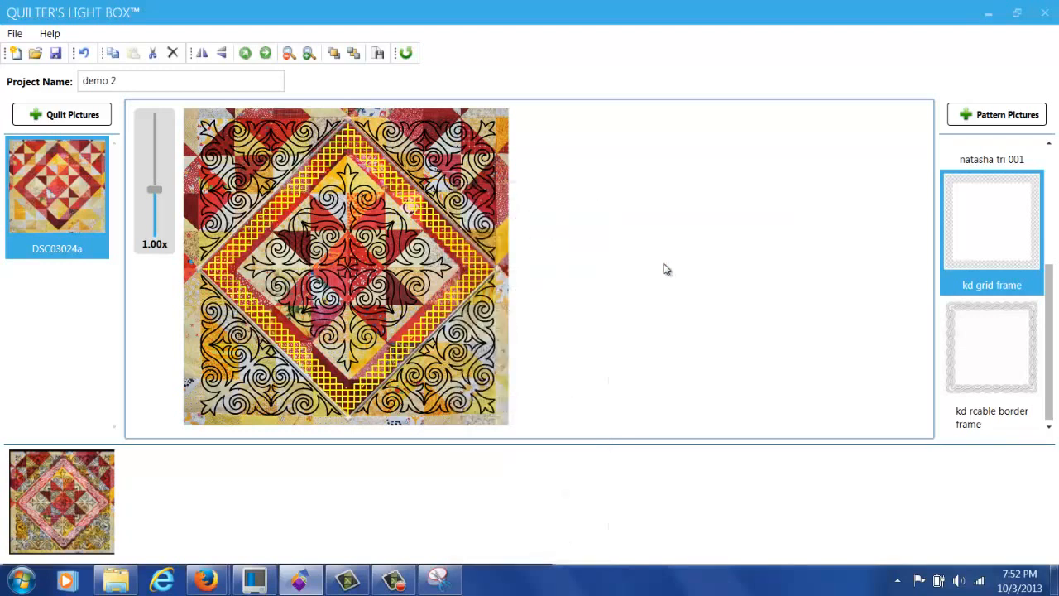
Step: Select the four corner motifs and make their lines yellow
{"action": "left_click", "coordinate": [455, 180]}
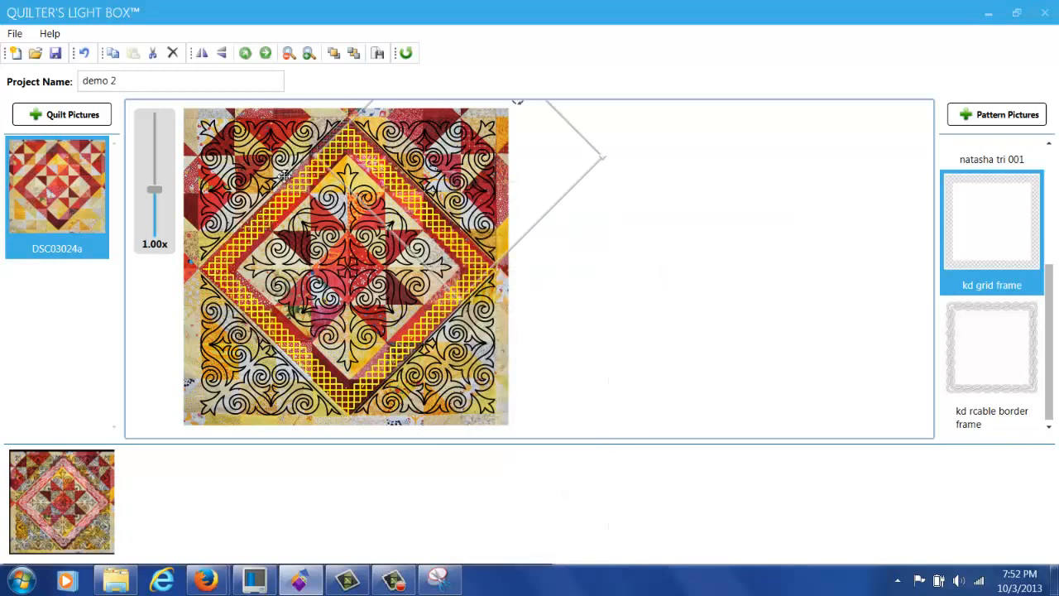
{"action": "left_click", "coordinate": [264, 151]}
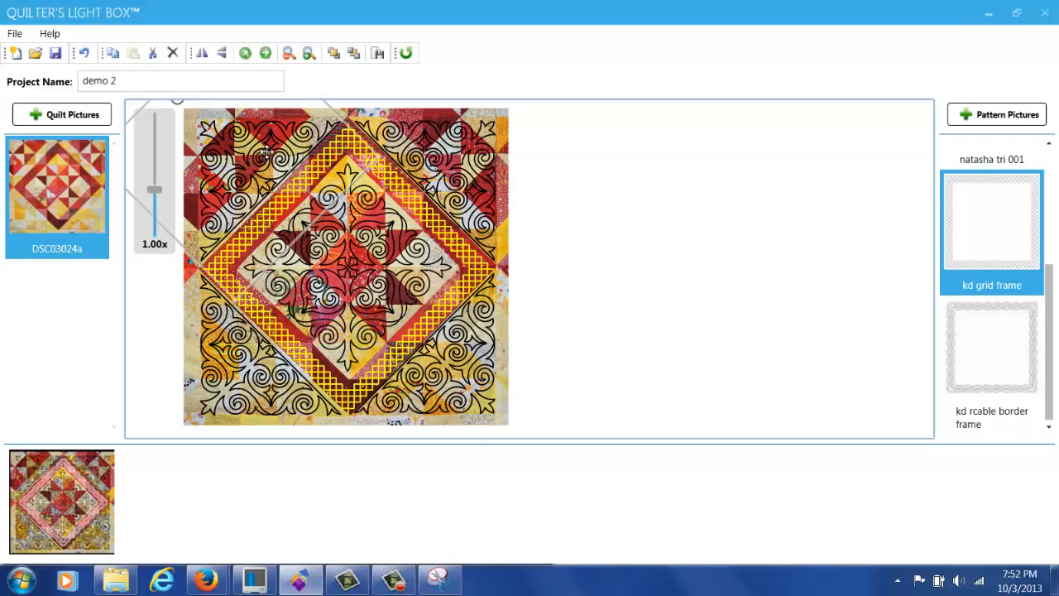
{"action": "left_click", "coordinate": [421, 138], "text": "ctrl"}
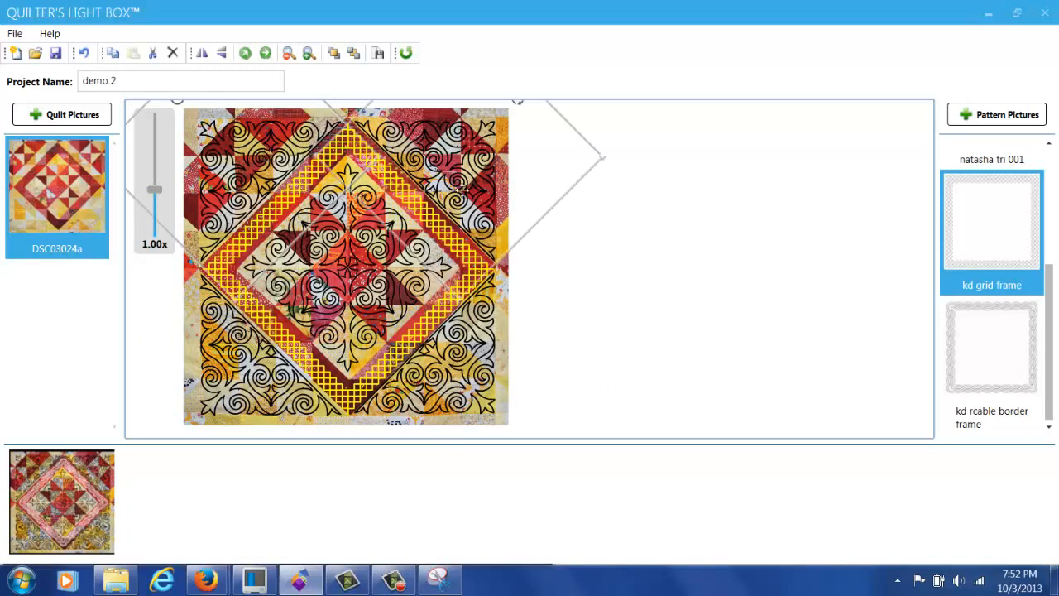
{"action": "left_click", "coordinate": [469, 357], "text": "ctrl"}
{"action": "left_click", "coordinate": [241, 375], "text": "ctrl"}
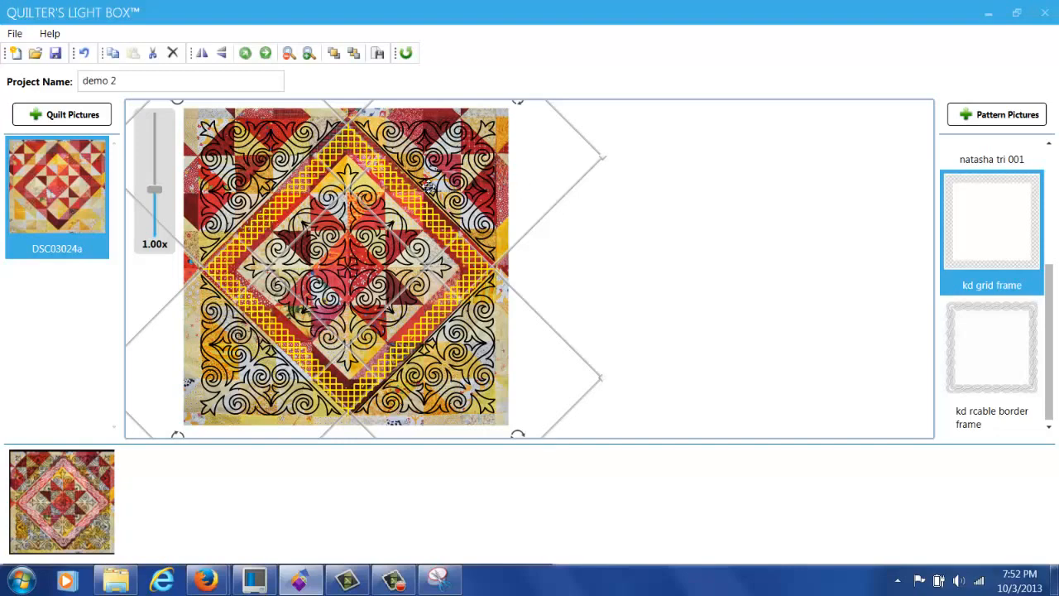
{"action": "right_click", "coordinate": [473, 176]}
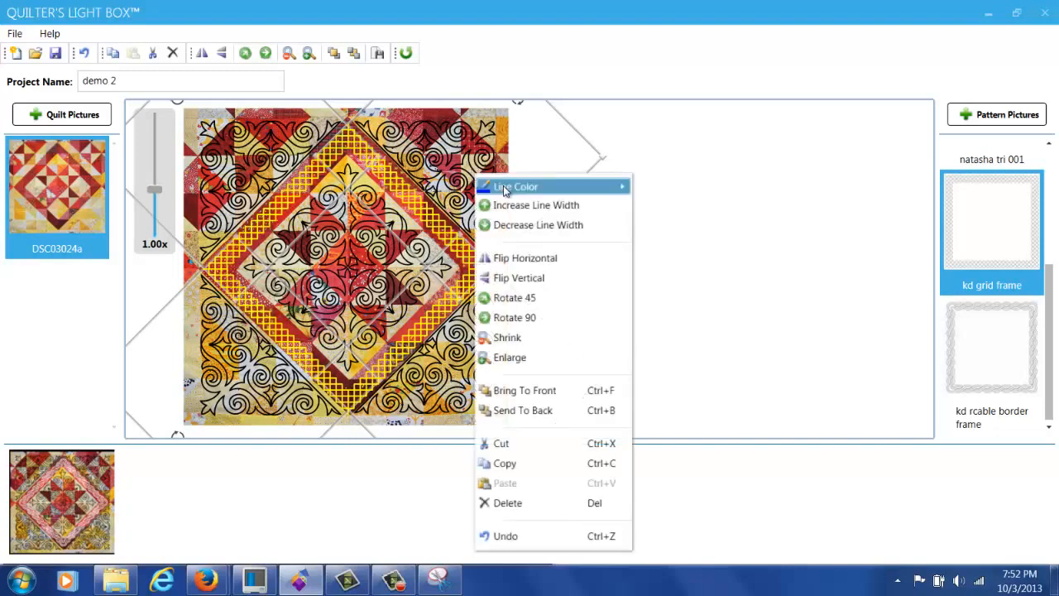
{"action": "mouse_move", "coordinate": [503, 186]}
{"action": "left_click", "coordinate": [688, 261]}
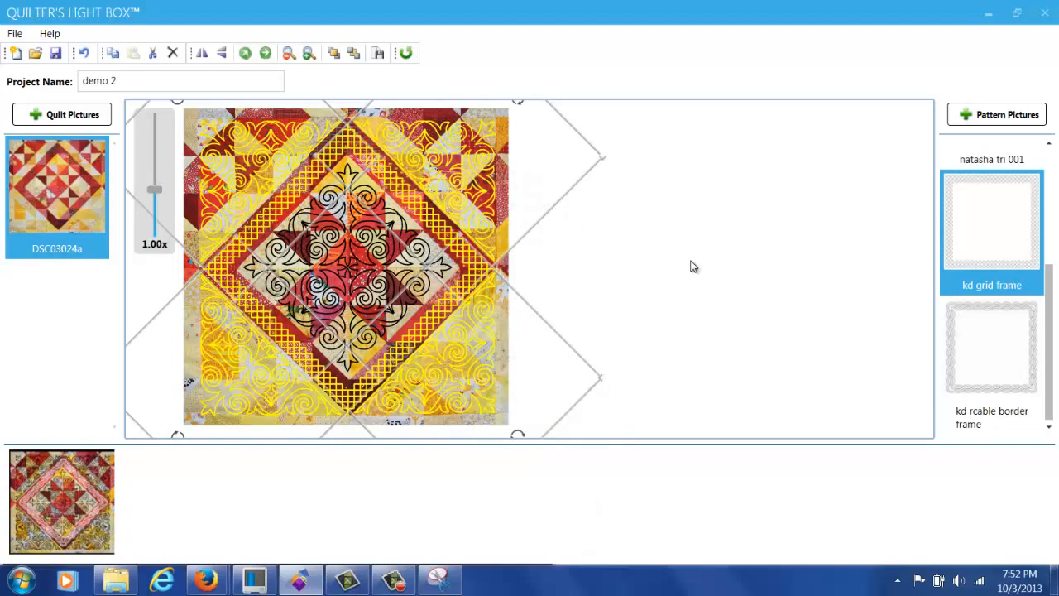
Step: Nudge the yellow grid frame slightly left and down over the quilt block
{"action": "left_click", "coordinate": [388, 210]}
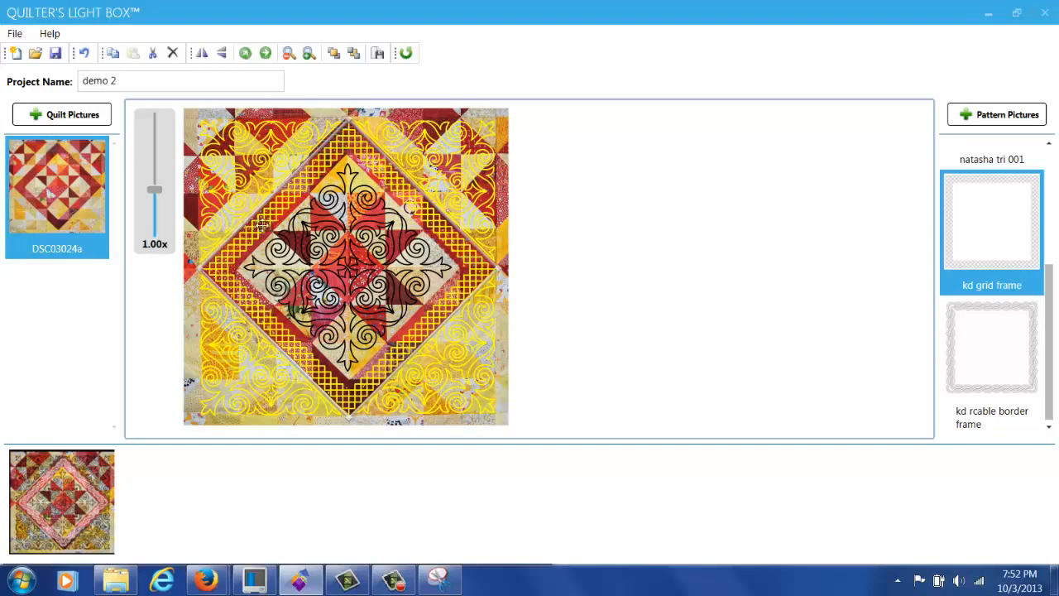
{"action": "left_click_drag", "start_coordinate": [262, 225], "coordinate": [267, 228]}
{"action": "left_click_drag", "start_coordinate": [298, 186], "coordinate": [296, 187]}
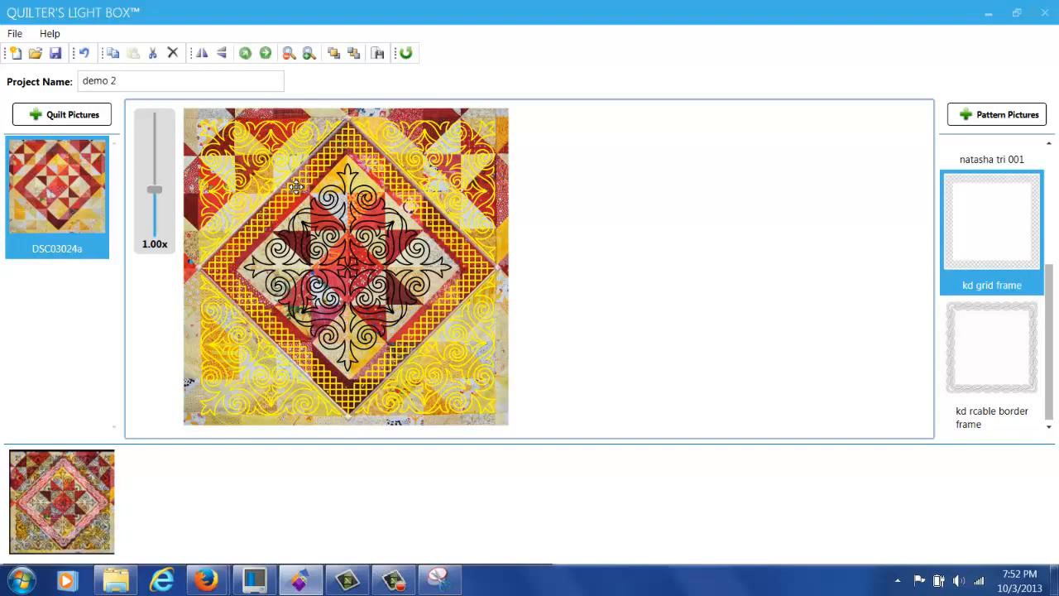
Step: Send the yellow grid frame to the back and recolour the central swirl pattern red
{"action": "right_click", "coordinate": [297, 190]}
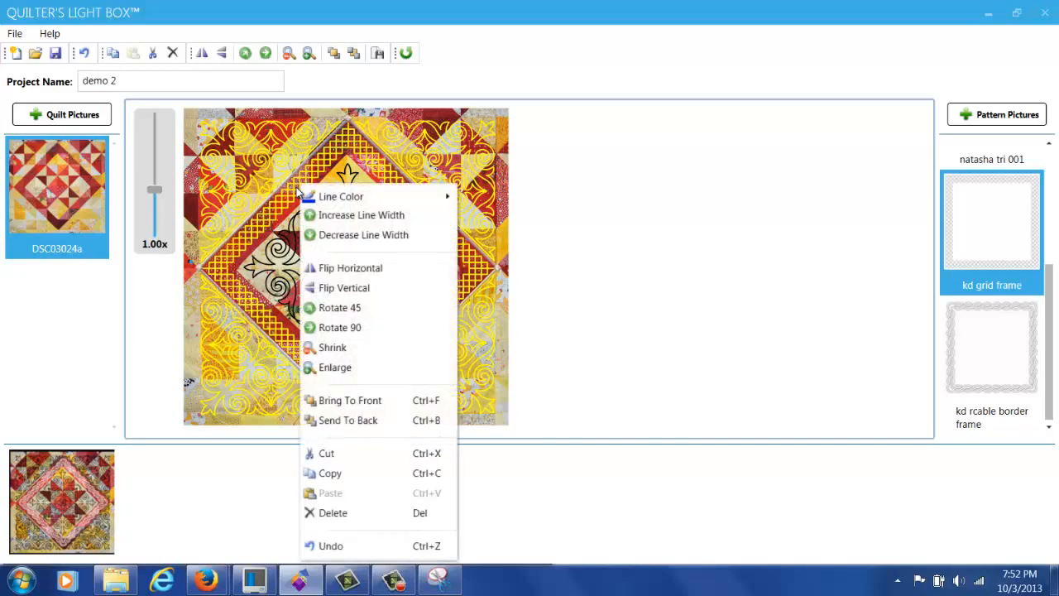
{"action": "left_click", "coordinate": [374, 419]}
{"action": "left_click", "coordinate": [389, 260]}
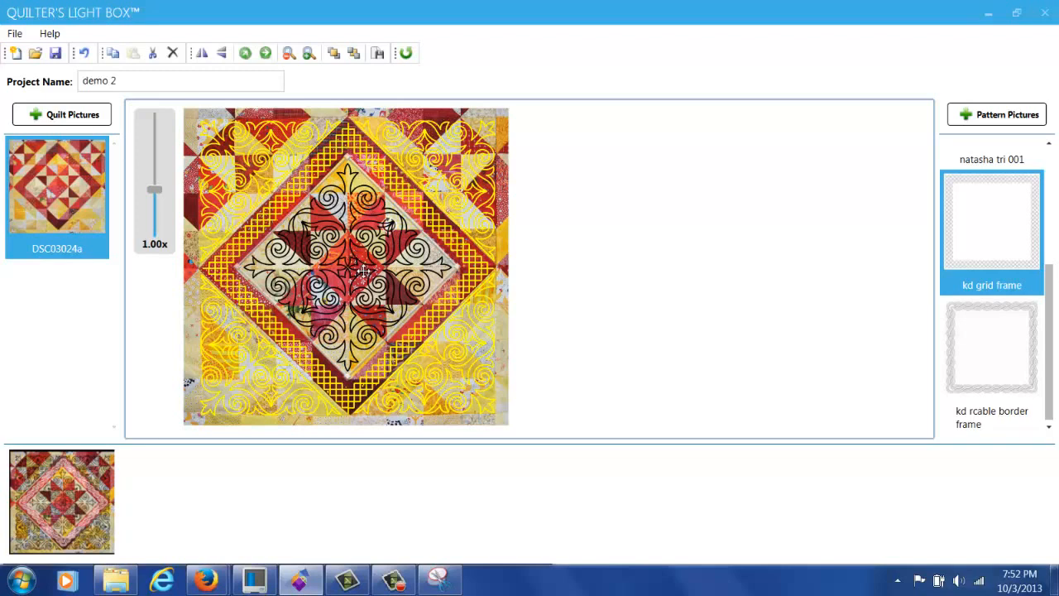
{"action": "right_click", "coordinate": [365, 187]}
{"action": "mouse_move", "coordinate": [453, 195]}
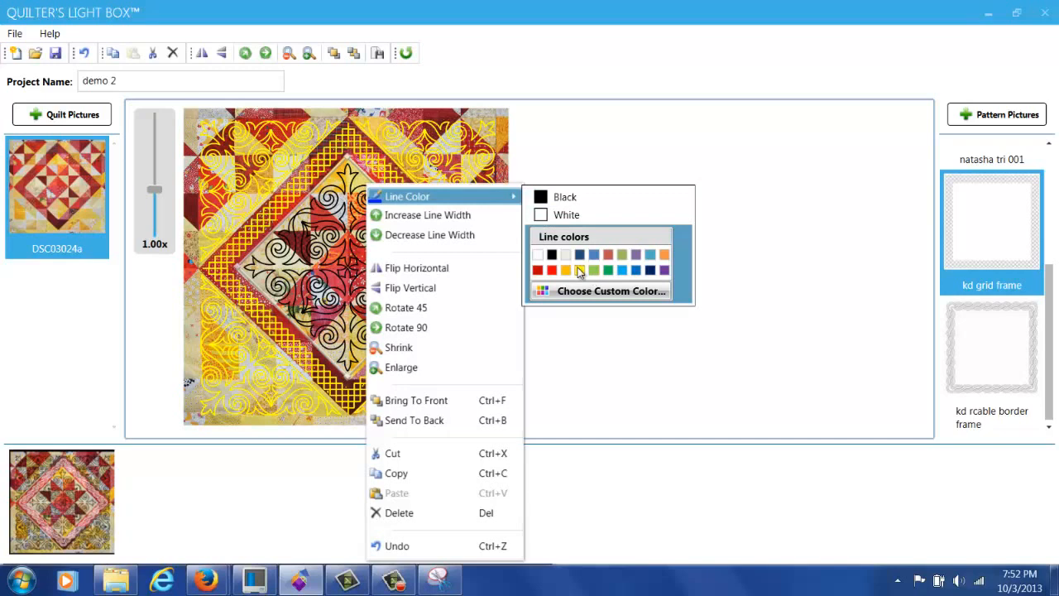
{"action": "left_click", "coordinate": [579, 270]}
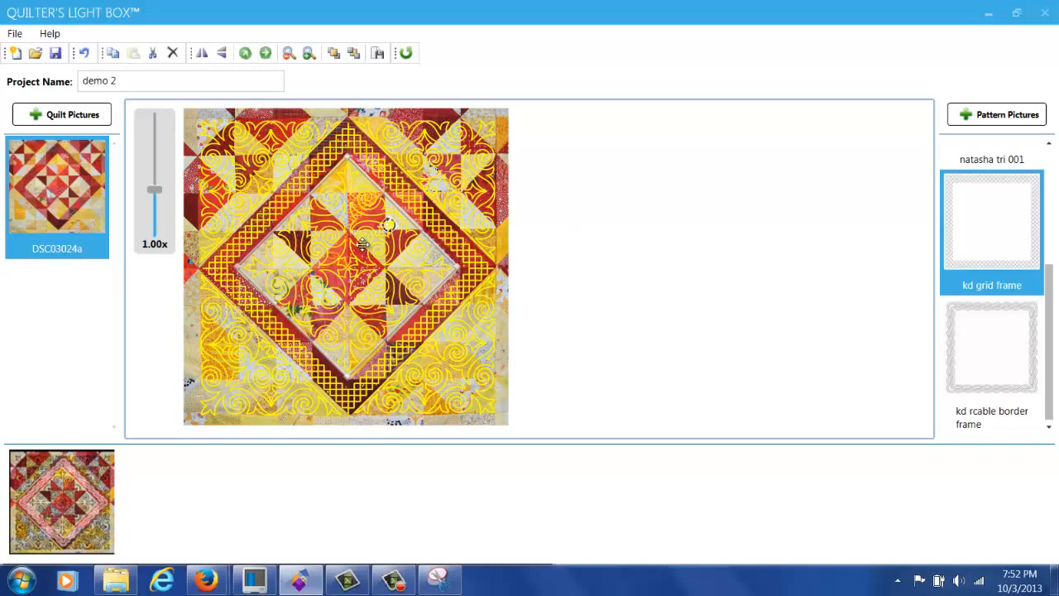
{"action": "right_click", "coordinate": [367, 187]}
{"action": "mouse_move", "coordinate": [436, 196]}
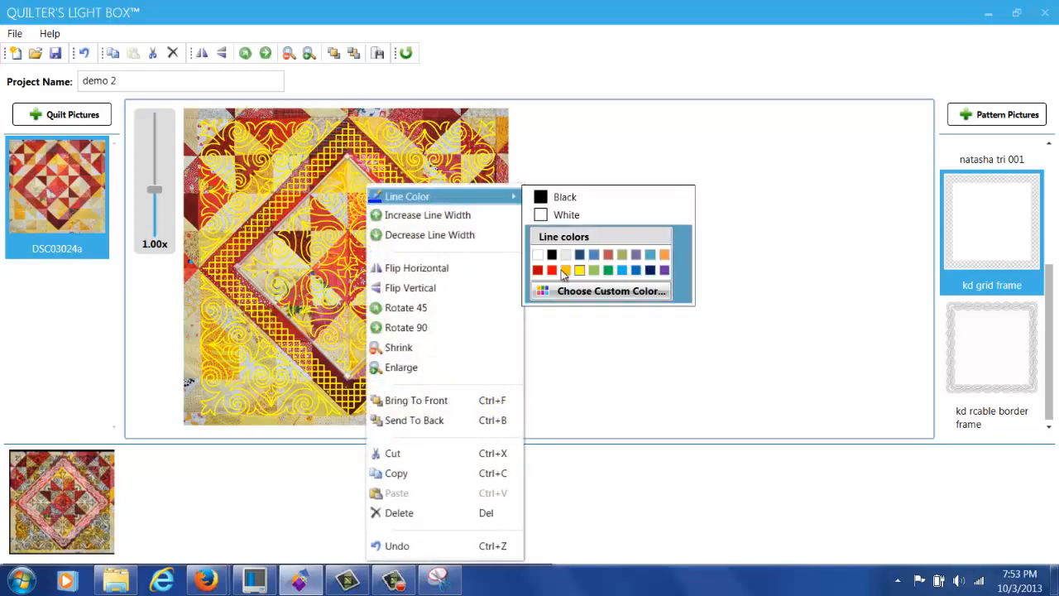
{"action": "left_click", "coordinate": [538, 270]}
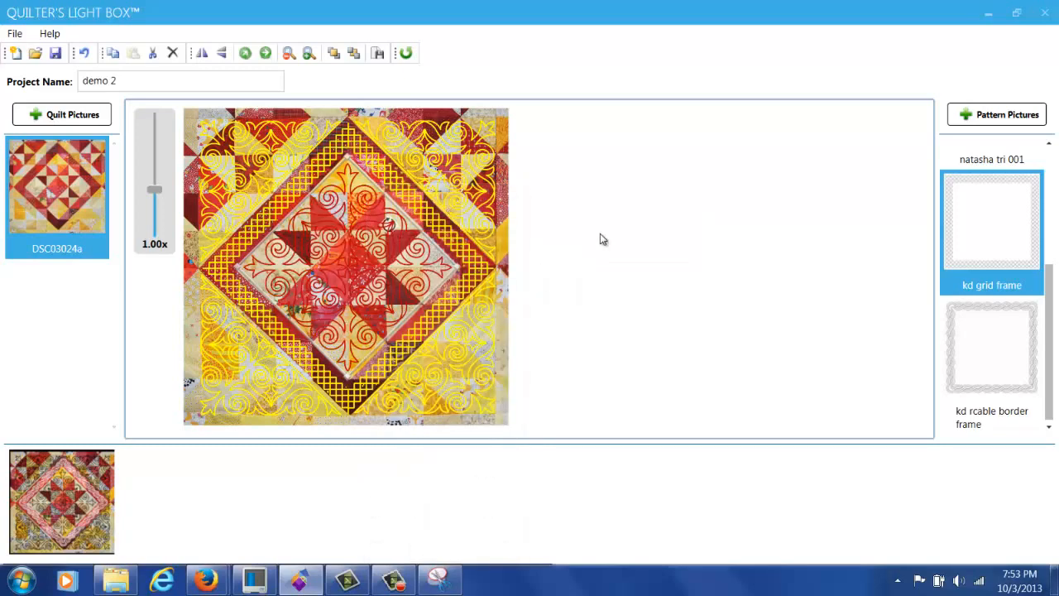
{"action": "left_click", "coordinate": [480, 159]}
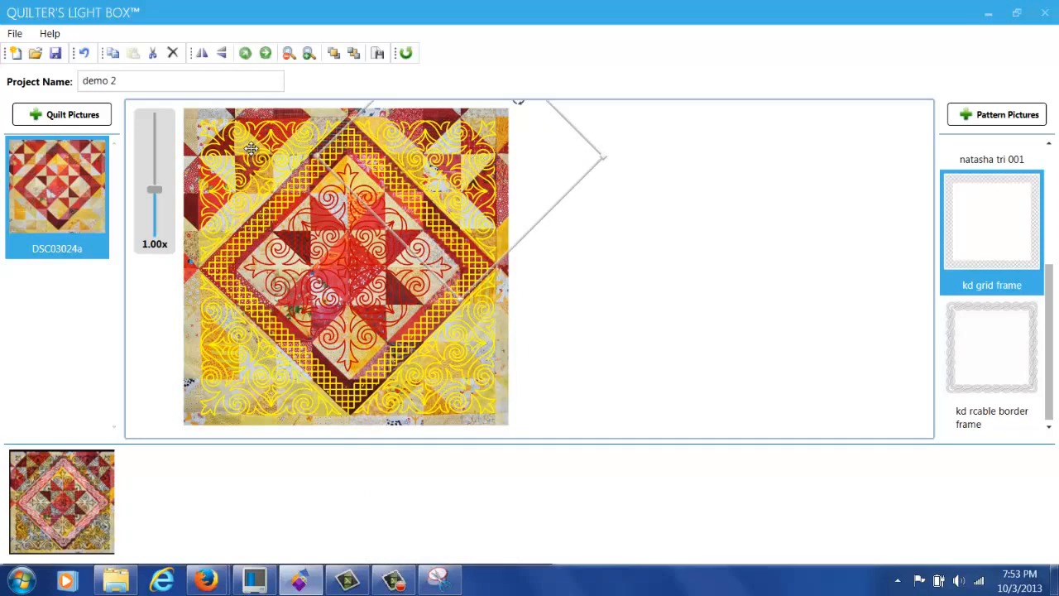
Step: Recolour the four corner swirl patterns from yellow to red, leaving the diamond lattice yellow
{"action": "left_click", "coordinate": [252, 148], "text": "ctrl"}
{"action": "left_click", "coordinate": [252, 374], "text": "ctrl"}
{"action": "left_click", "coordinate": [420, 381], "text": "ctrl"}
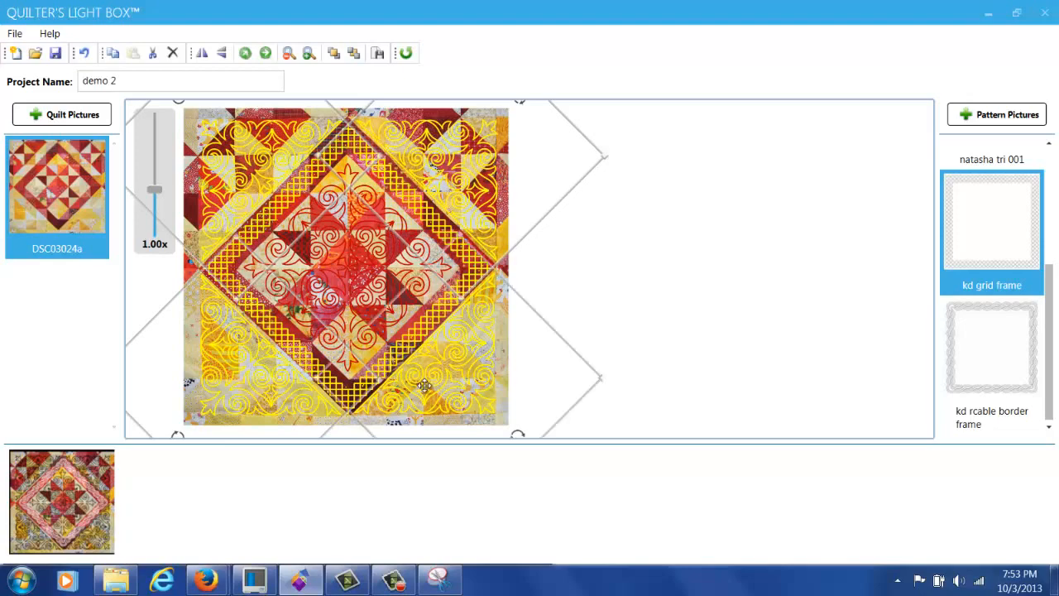
{"action": "right_click", "coordinate": [453, 346]}
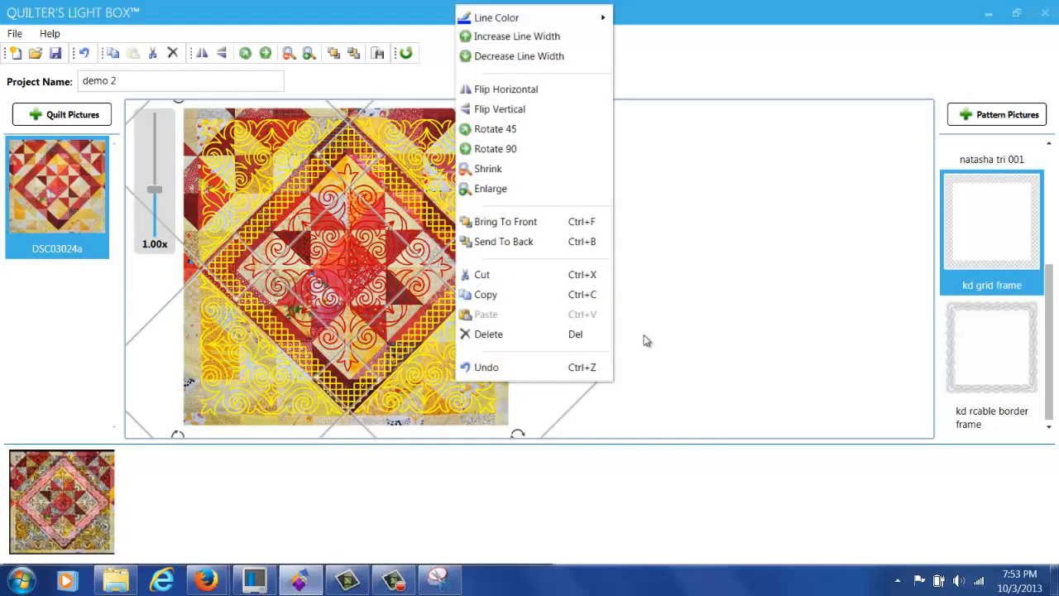
{"action": "left_click", "coordinate": [792, 298]}
{"action": "right_click", "coordinate": [465, 371]}
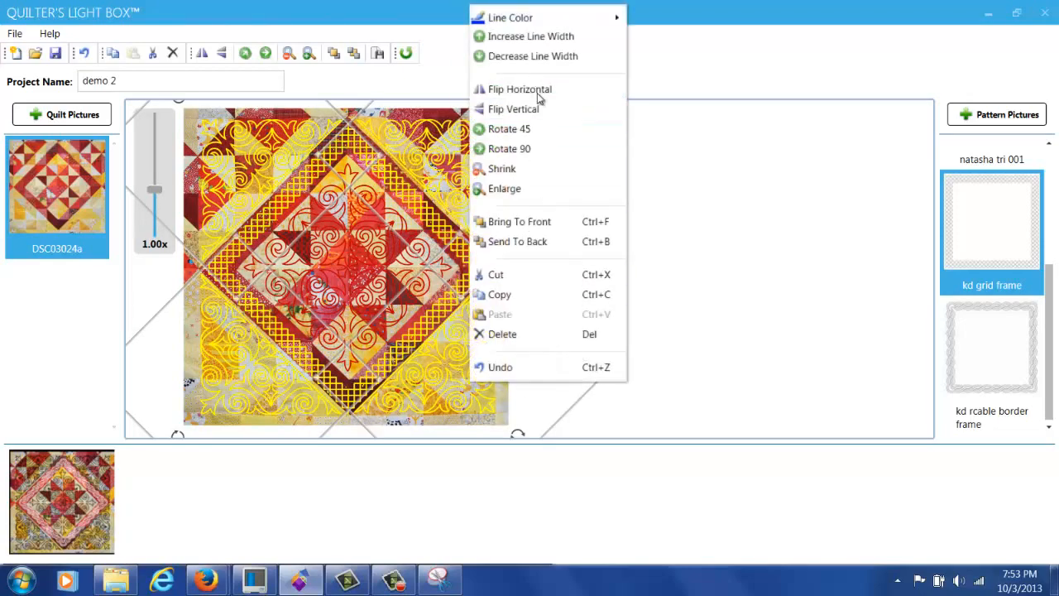
{"action": "mouse_move", "coordinate": [546, 23]}
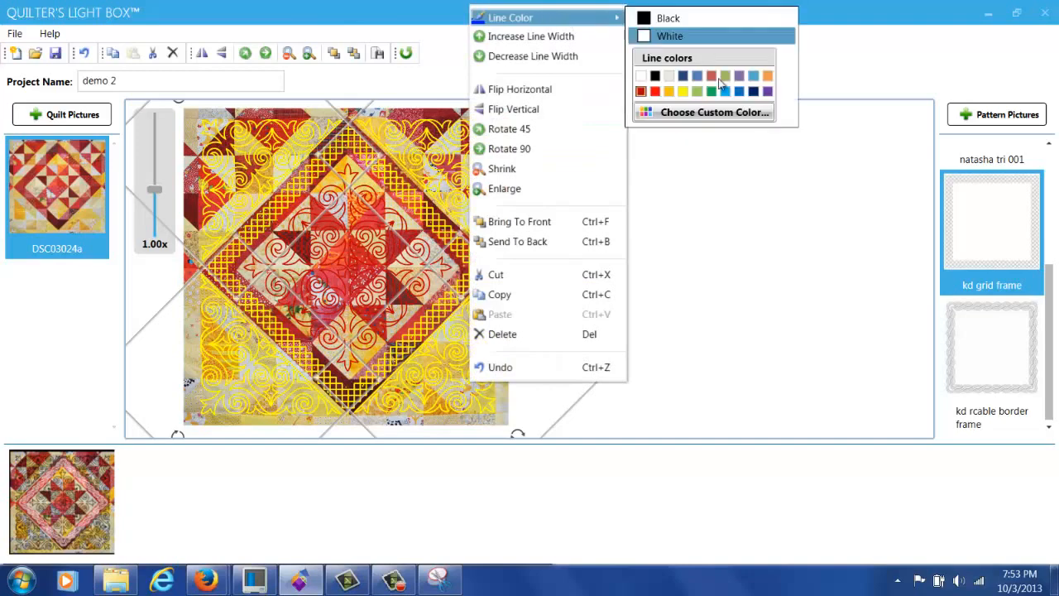
{"action": "left_click", "coordinate": [642, 91]}
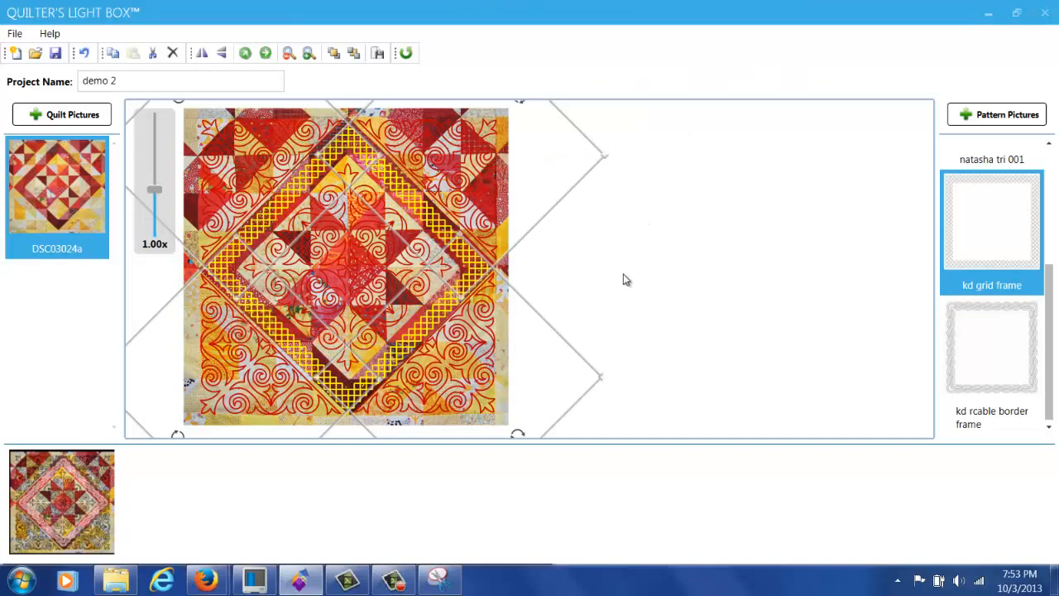
{"action": "left_click", "coordinate": [556, 280]}
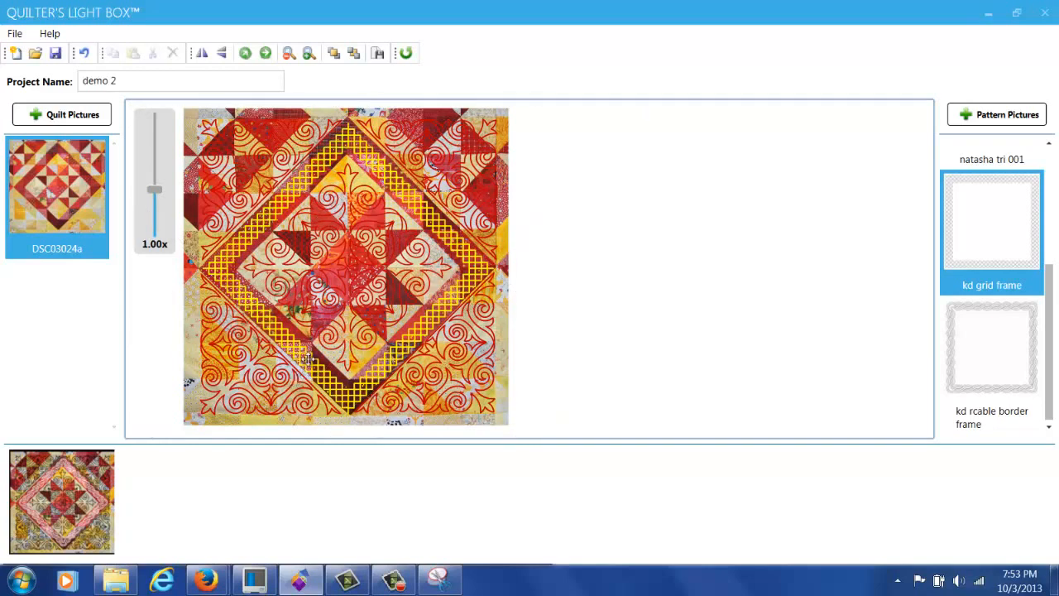
Step: Save the red-swirl, yellow-lattice design as a second block and select its new thumbnail
{"action": "left_click", "coordinate": [533, 357]}
{"action": "right_click", "coordinate": [536, 389]}
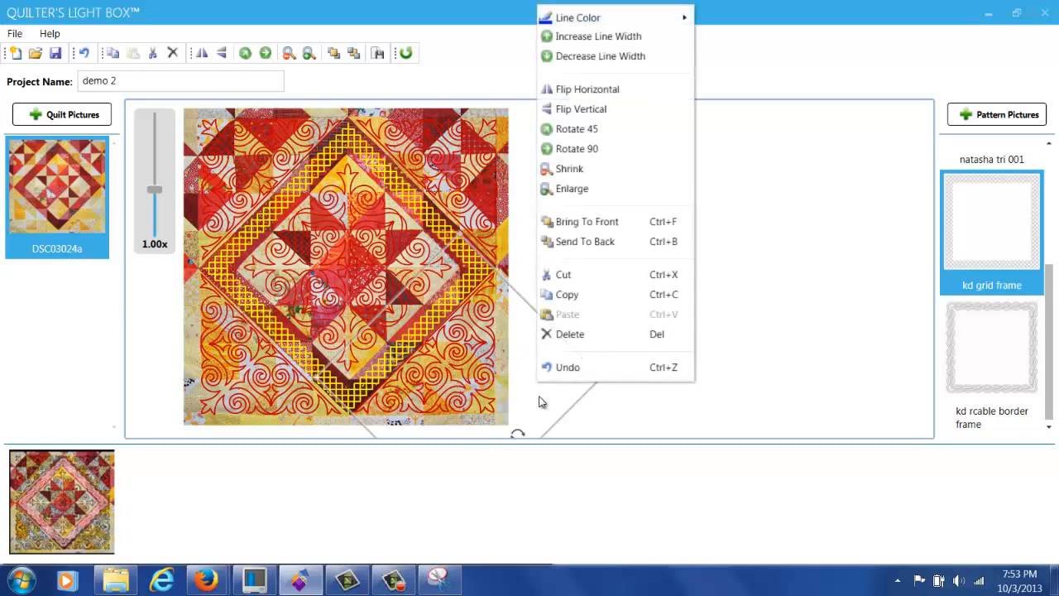
{"action": "right_click", "coordinate": [636, 401]}
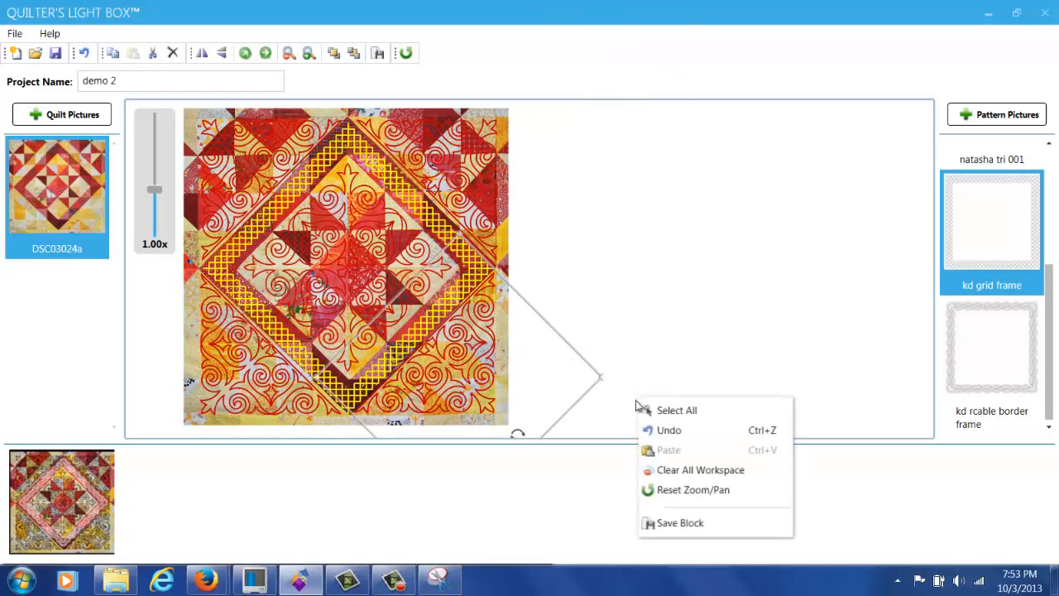
{"action": "left_click", "coordinate": [695, 526]}
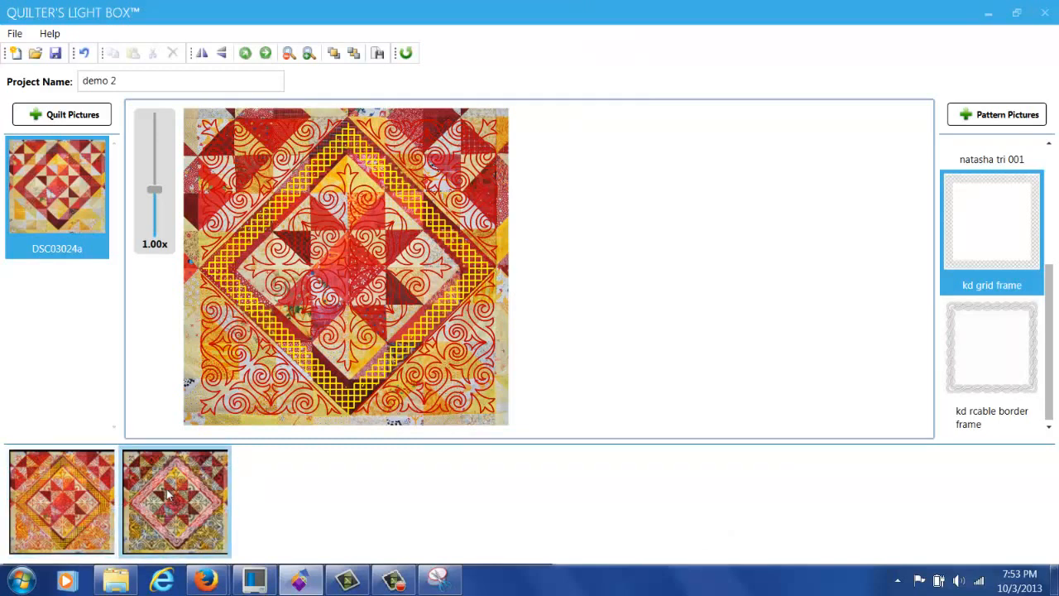
{"action": "left_click", "coordinate": [65, 520]}
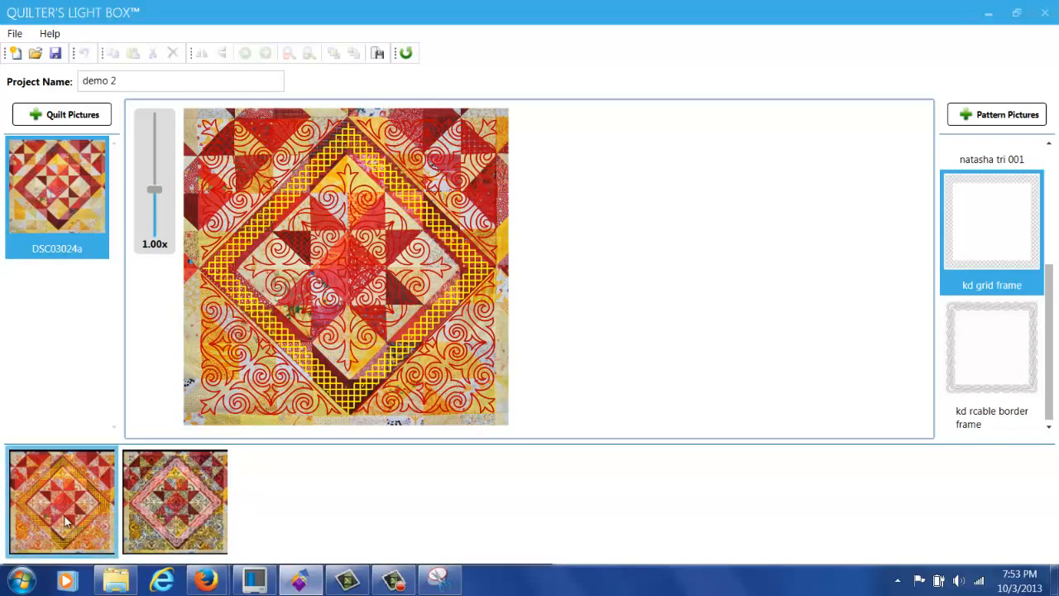
Step: Print the saved block on the Adobe PDF printer as demo 2_1.pdf
{"action": "right_click", "coordinate": [65, 520]}
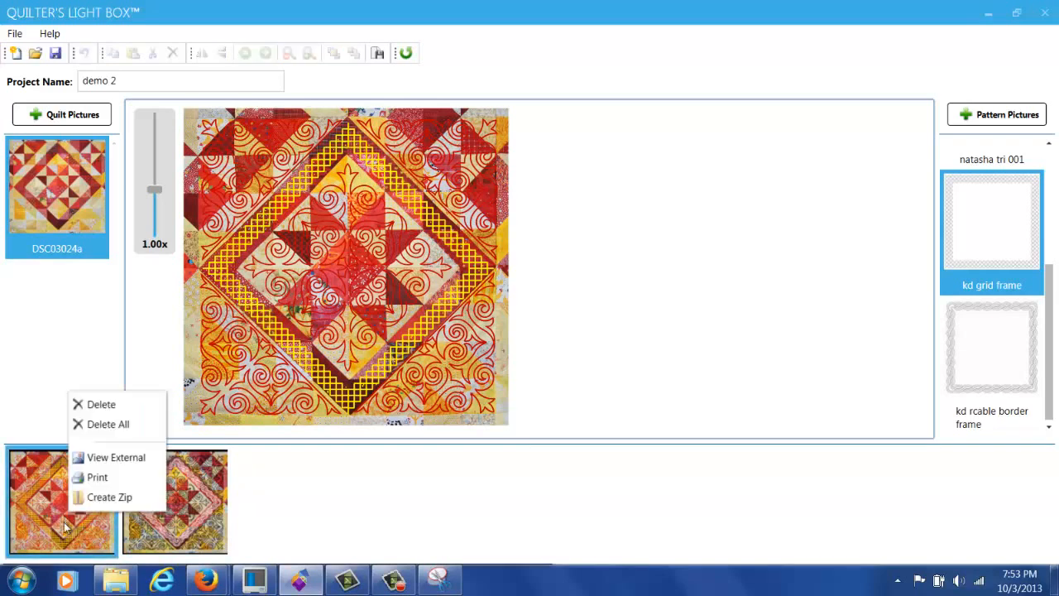
{"action": "left_click", "coordinate": [98, 477]}
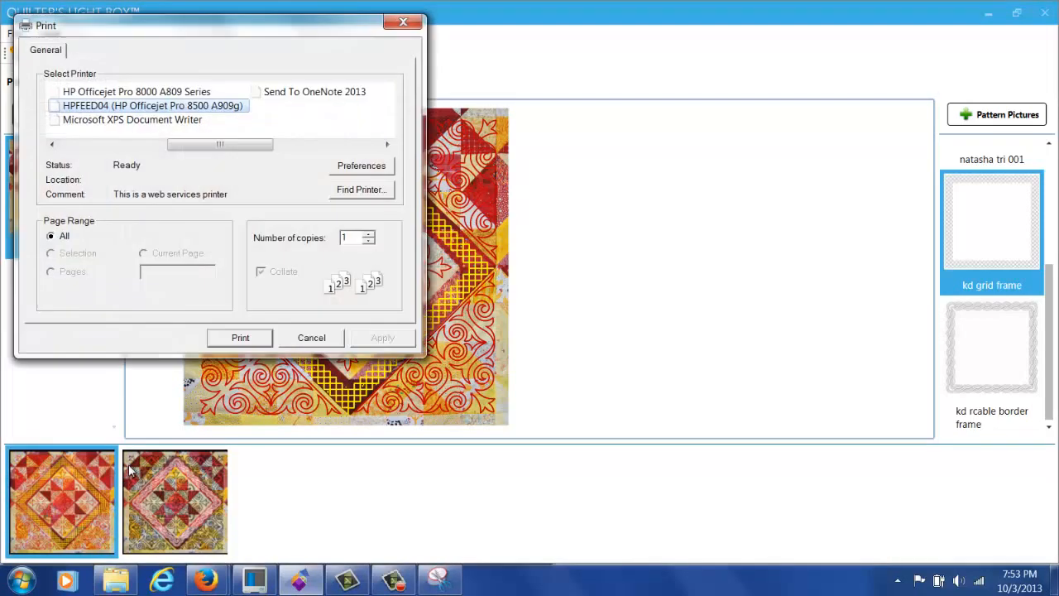
{"action": "left_click_drag", "start_coordinate": [265, 146], "coordinate": [102, 166]}
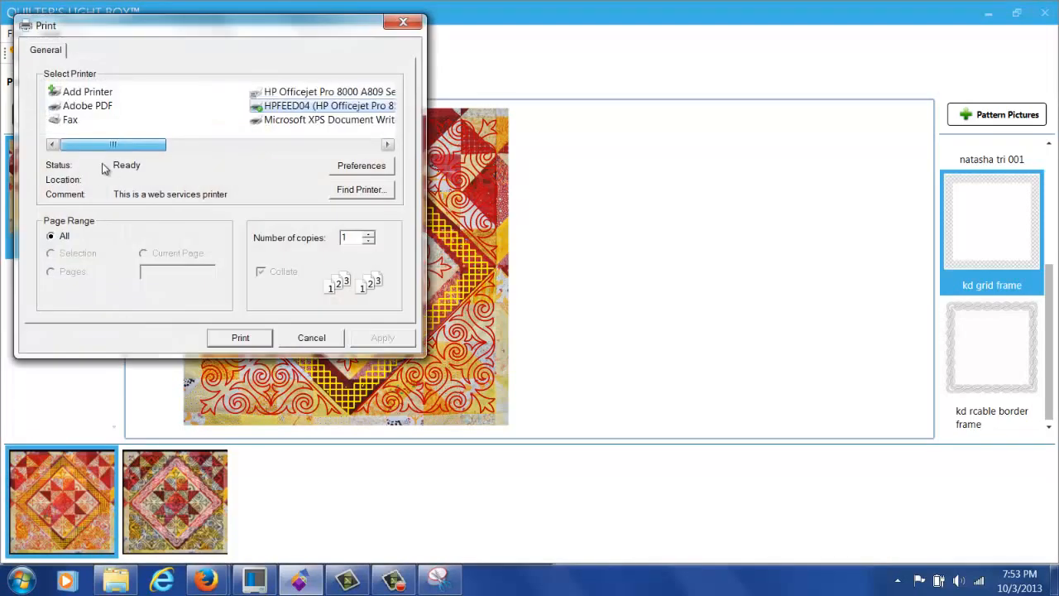
{"action": "left_click", "coordinate": [88, 107]}
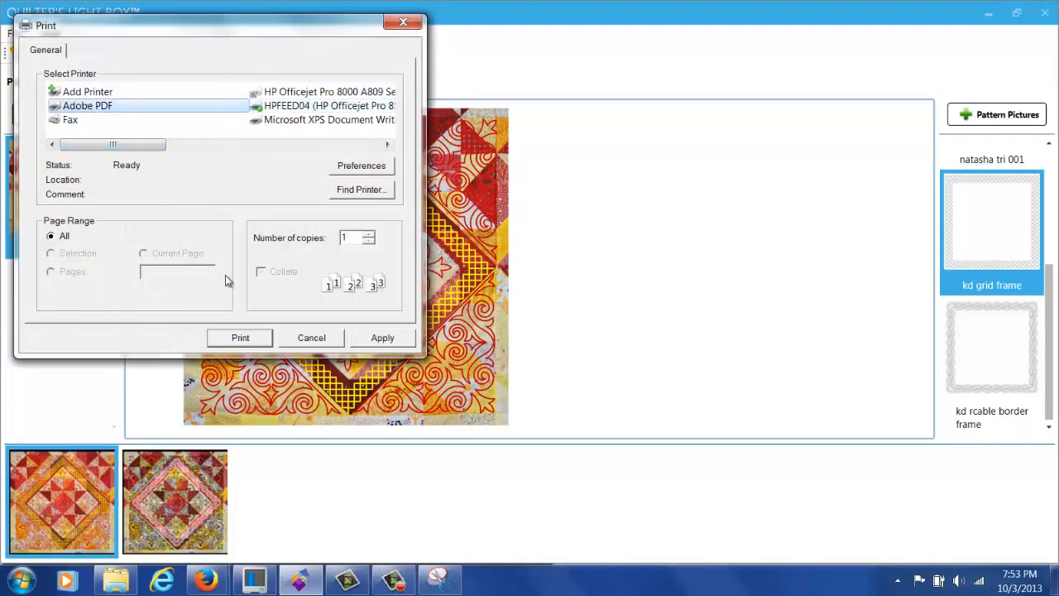
{"action": "left_click", "coordinate": [255, 339]}
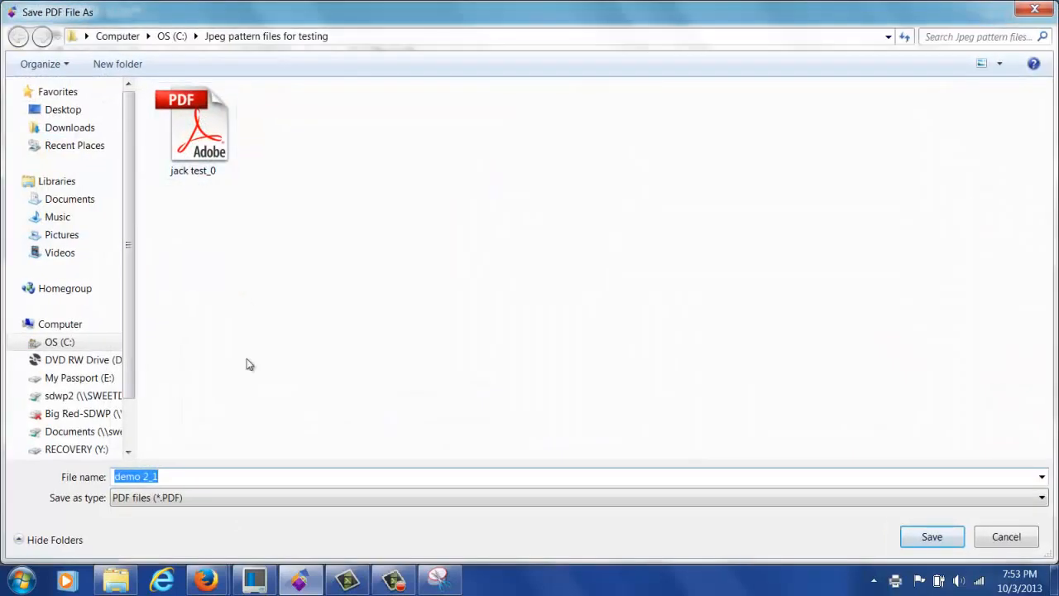
{"action": "left_click", "coordinate": [946, 541]}
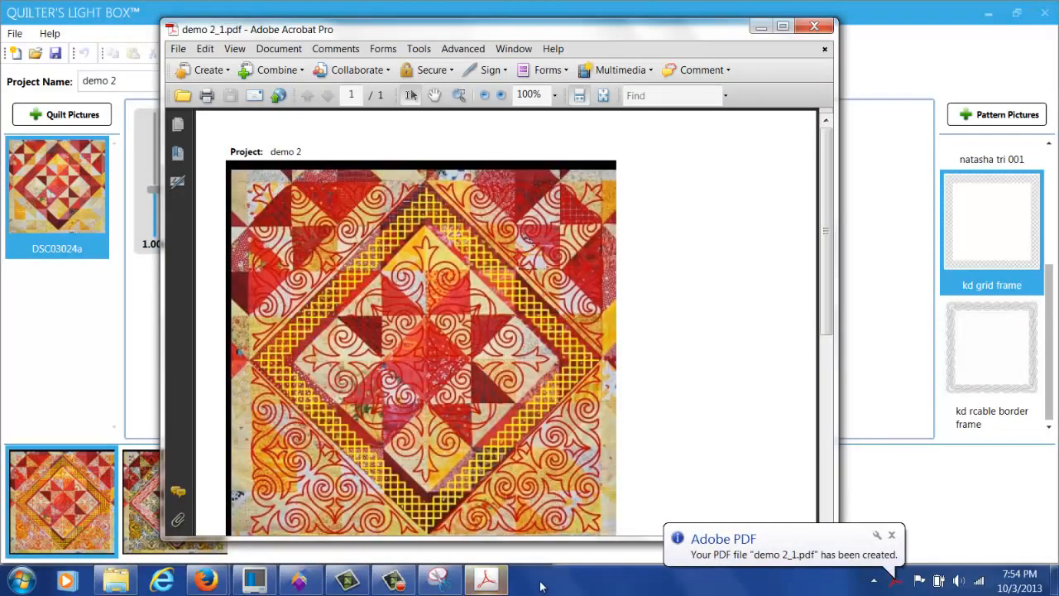
Step: Scroll through demo 2_1.pdf's quilt image and Patterns Used list, then close Acrobat
{"action": "scroll", "coordinate": [893, 573], "scroll_direction": "down", "scroll_amount": 4}
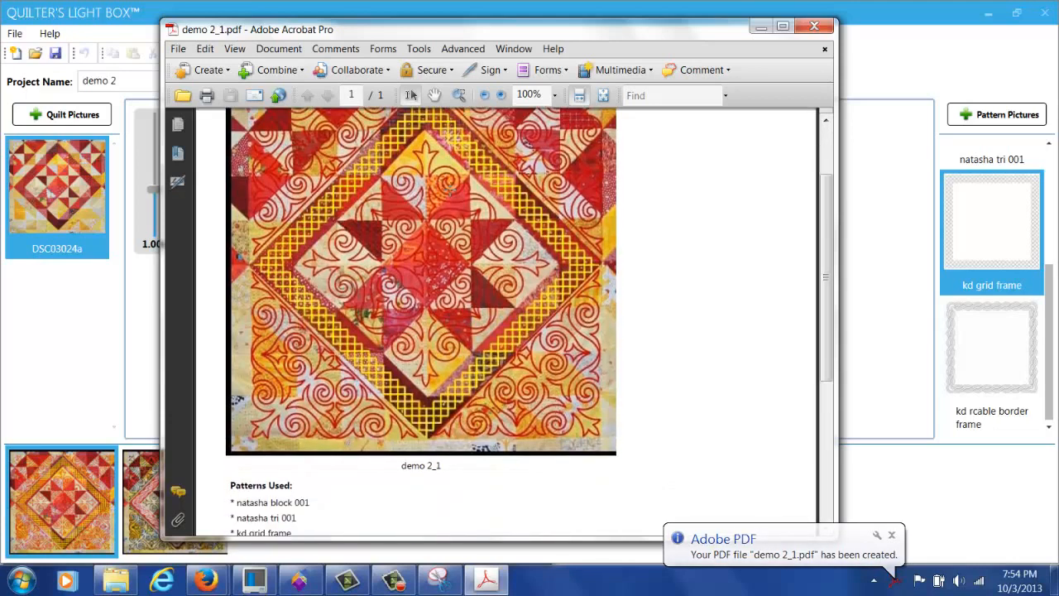
{"action": "scroll", "coordinate": [449, 190], "scroll_direction": "up", "scroll_amount": 3}
{"action": "scroll", "coordinate": [449, 190], "scroll_direction": "down", "scroll_amount": 2}
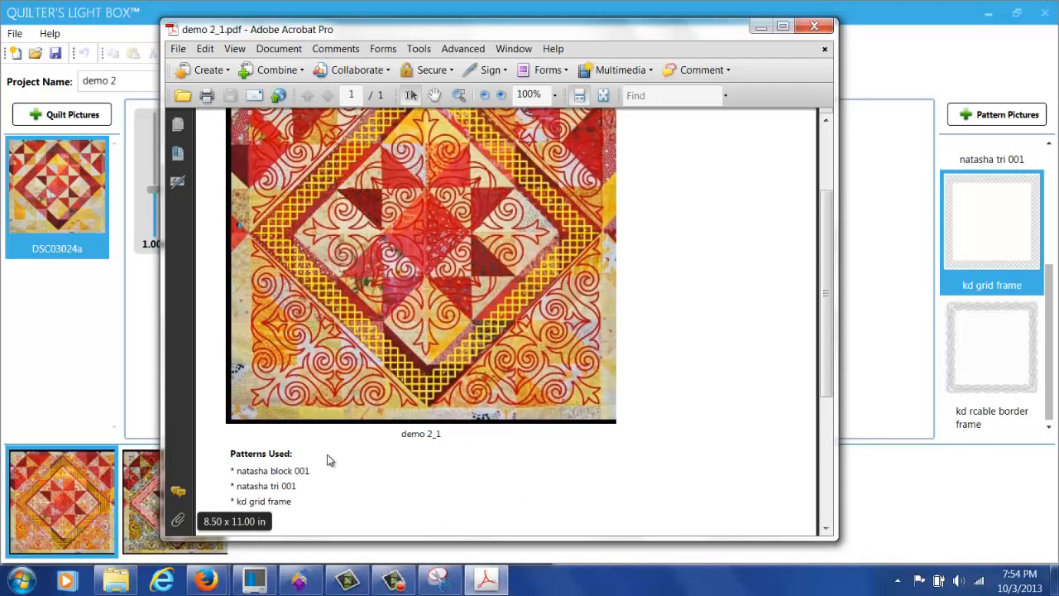
{"action": "scroll", "coordinate": [359, 452], "scroll_direction": "down", "scroll_amount": 7}
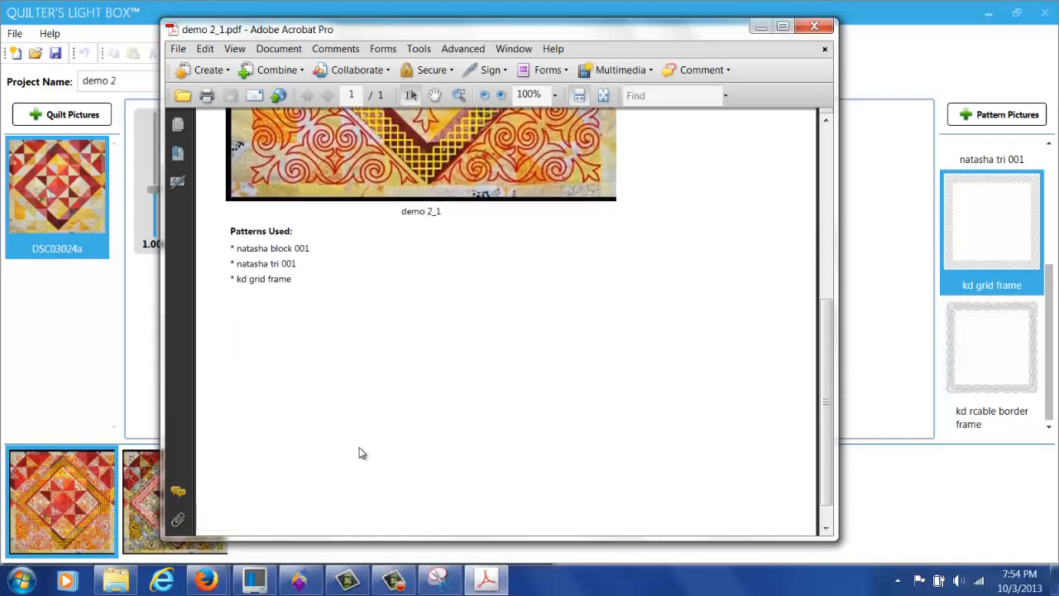
{"action": "scroll", "coordinate": [359, 452], "scroll_direction": "up", "scroll_amount": 11}
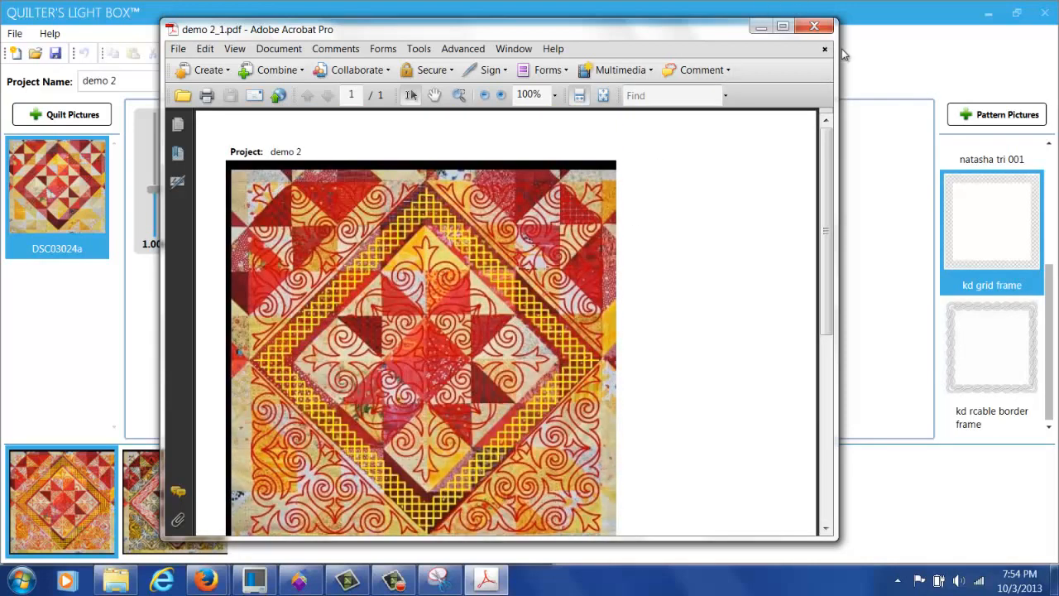
{"action": "left_click", "coordinate": [815, 26]}
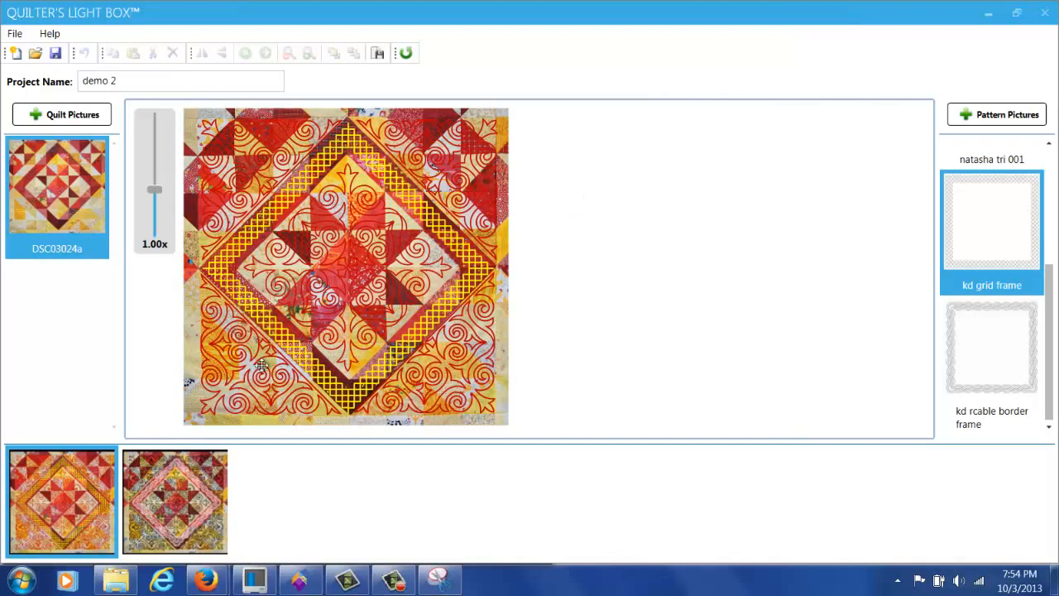